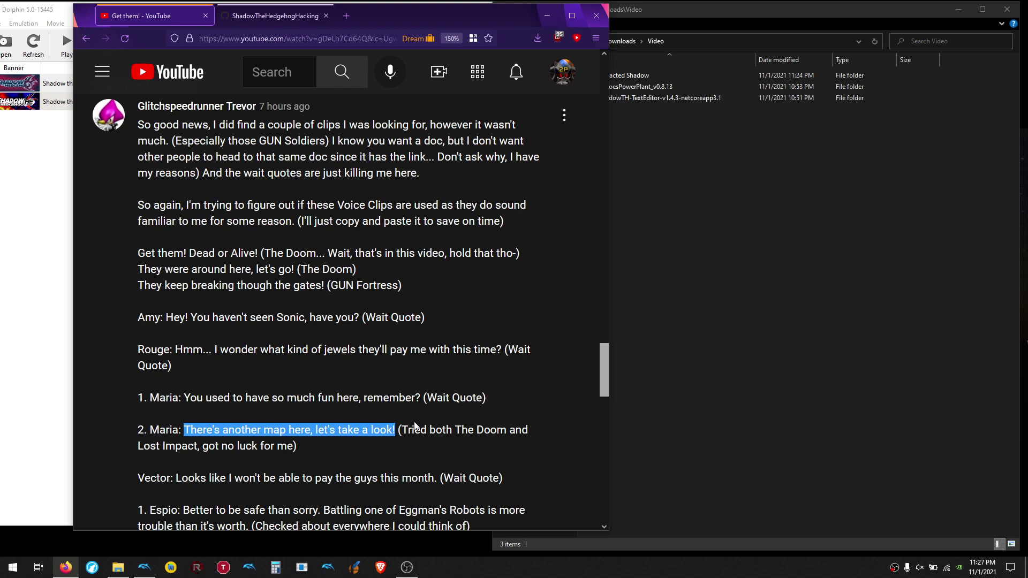
- On the ShadowTheHedgehogHacking GitHub page, open the ShadowTHTextEditor and HeroesPowerPlant repositories in separate new tabs
click(294, 17)
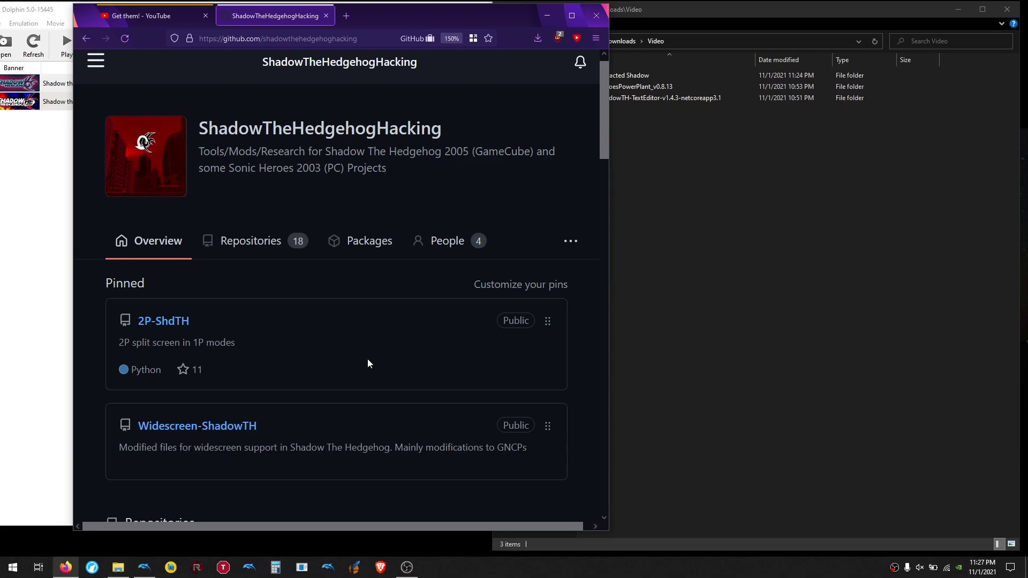
scroll(363, 367, down, 7)
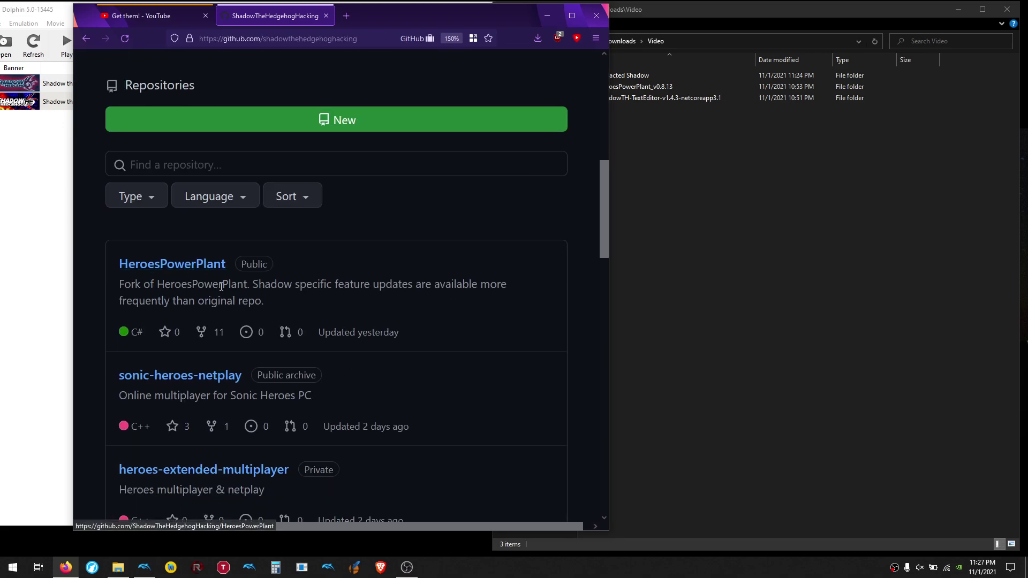
scroll(366, 399, down, 7)
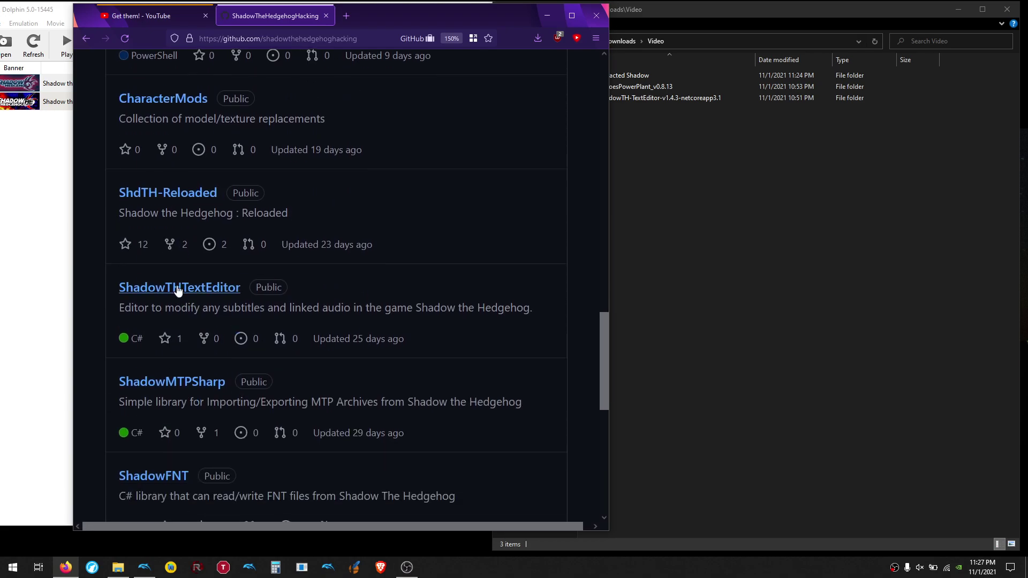
right_click(199, 290)
click(226, 294)
scroll(228, 299, up, 5)
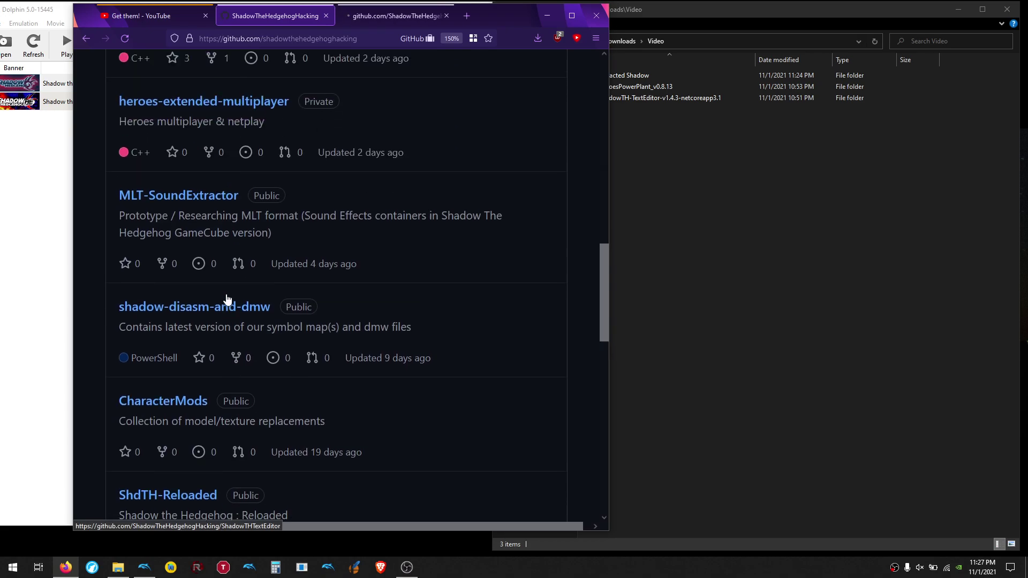
scroll(227, 299, up, 5)
right_click(190, 266)
click(211, 275)
- Open the latest HeroesPowerPlant release, v0.8.13, and look through its release notes down to the downloadable assets
click(430, 22)
scroll(348, 304, down, 1)
click(511, 271)
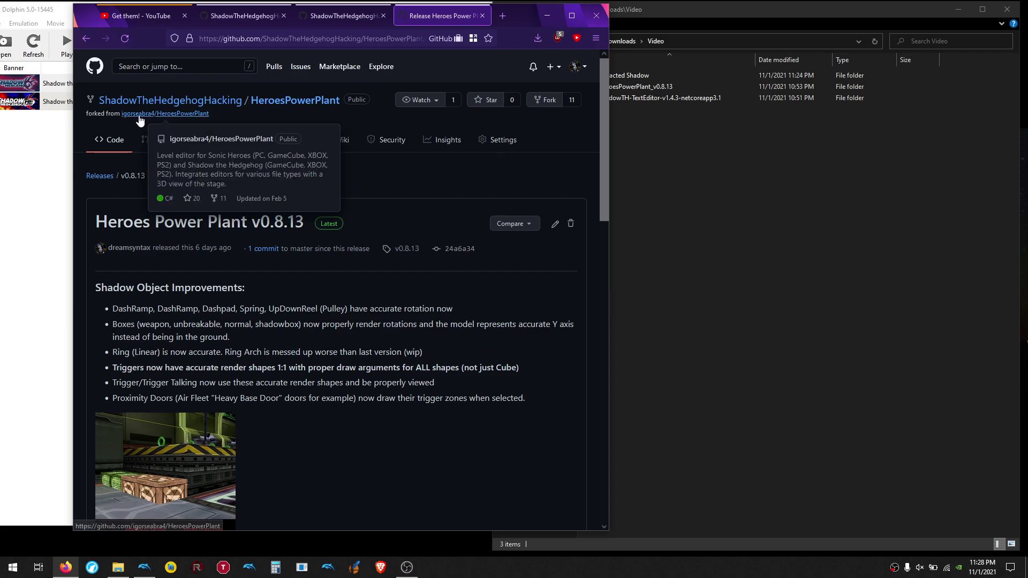
scroll(380, 364, down, 5)
scroll(380, 364, down, 5)
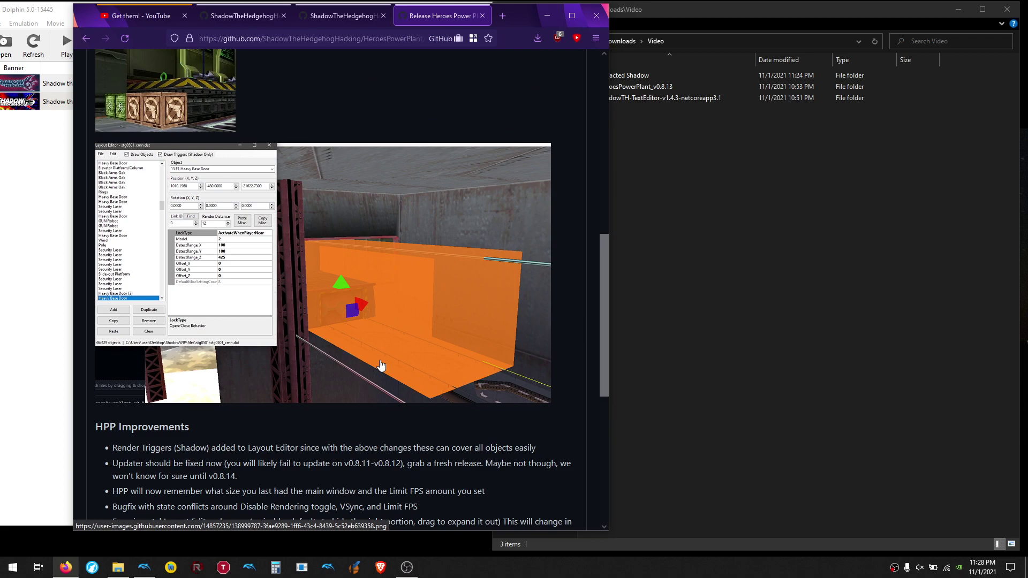
scroll(381, 365, down, 6)
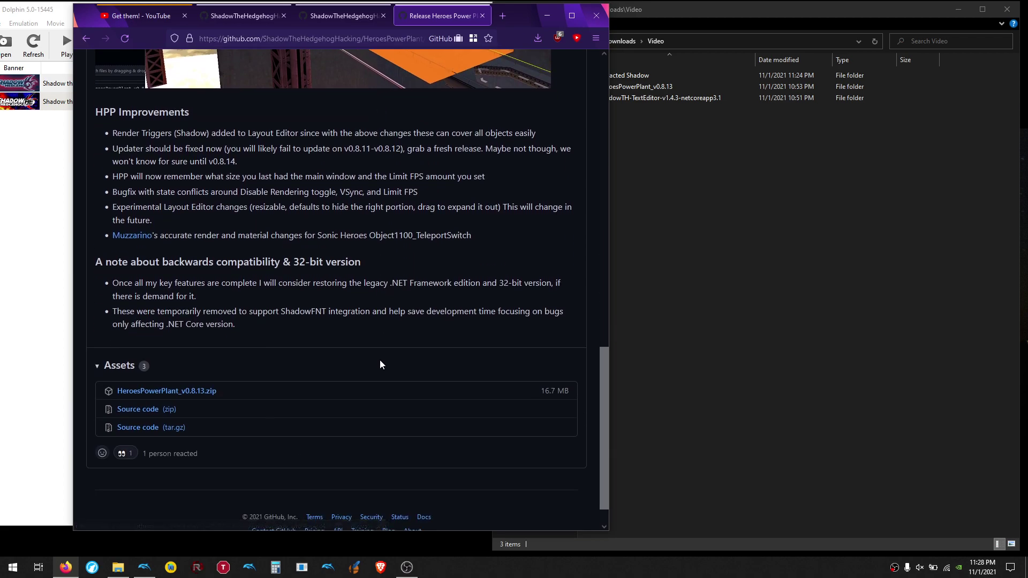
- Close the Heroes Power Plant release page, look over the ShadowTHTextEditor repository and close it as well
key(ctrl+w)
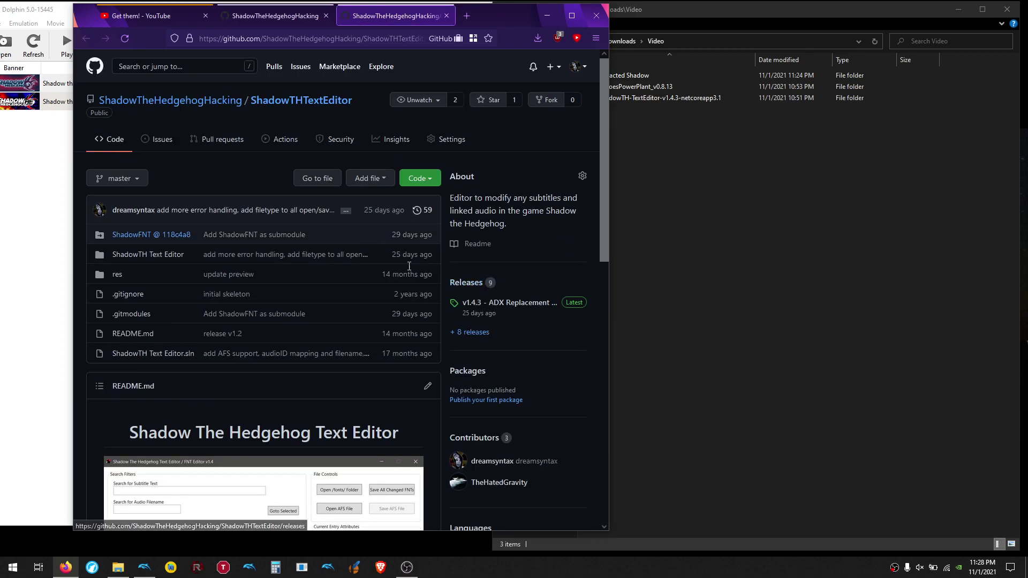
scroll(339, 420, down, 4)
key(ctrl+w)
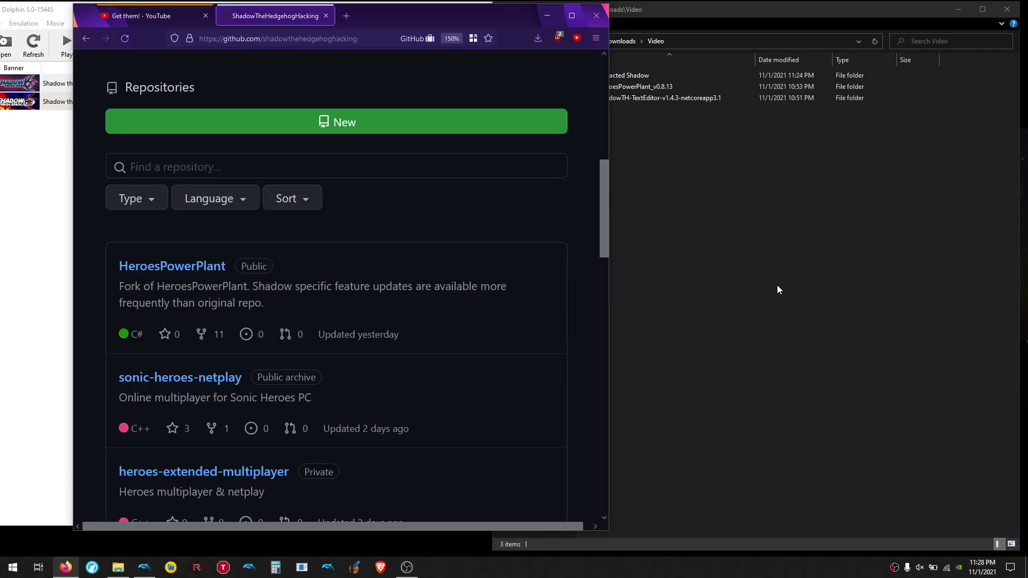
- Switch to Dolphin and show the disc filesystem in the properties of SEGA's Shadow the Hedgehog
click(697, 170)
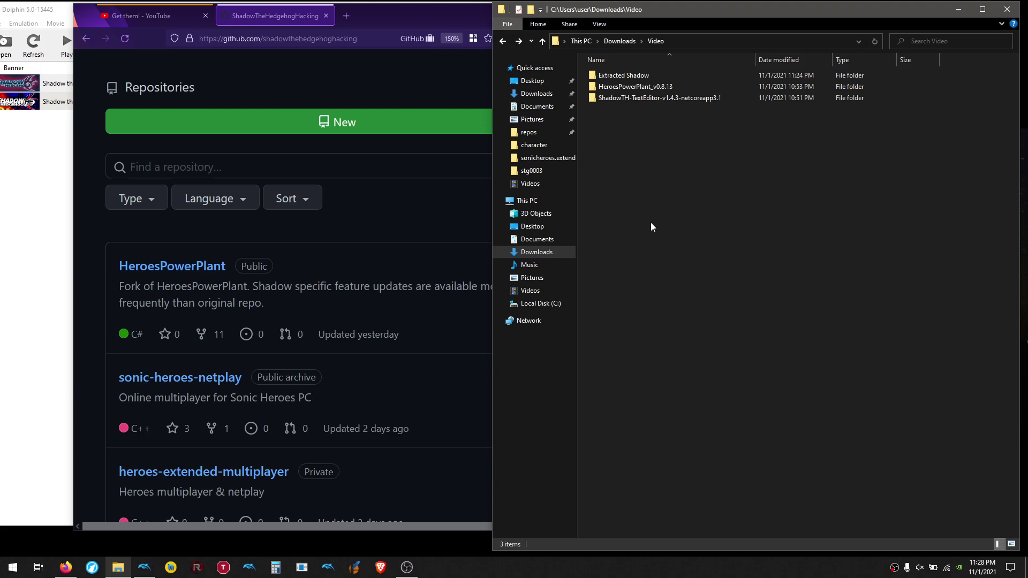
click(4, 192)
click(137, 90)
right_click(375, 81)
click(397, 90)
click(345, 116)
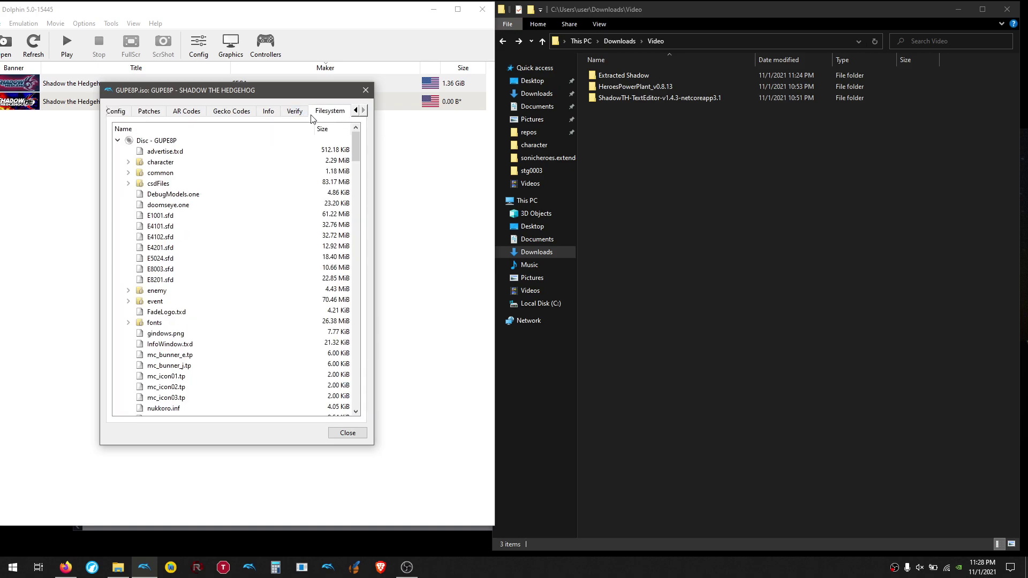
- Extract the entire GUPE8P disc into Downloads\Video\Extracted Shadow and close the game's properties
right_click(171, 141)
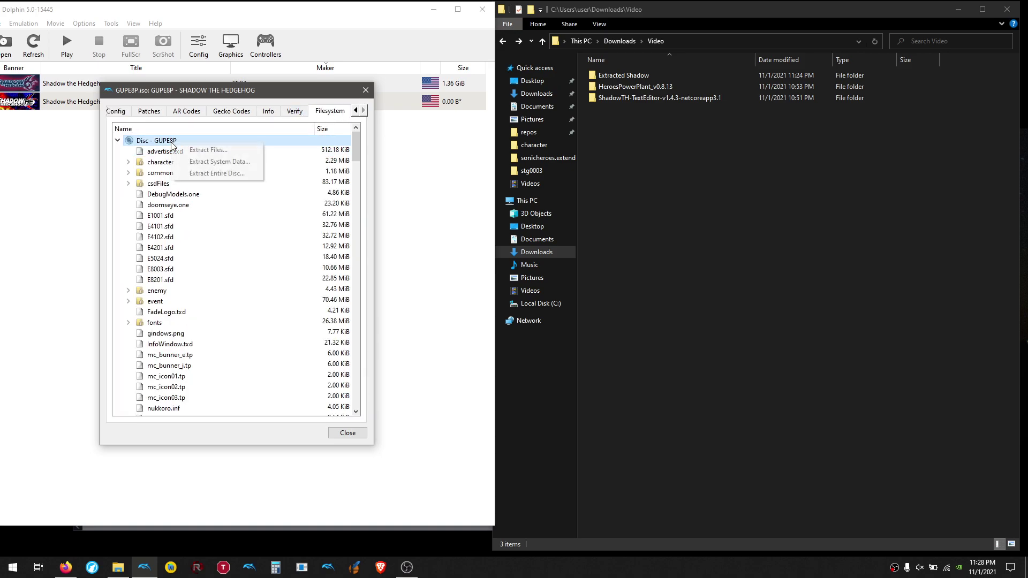
click(223, 174)
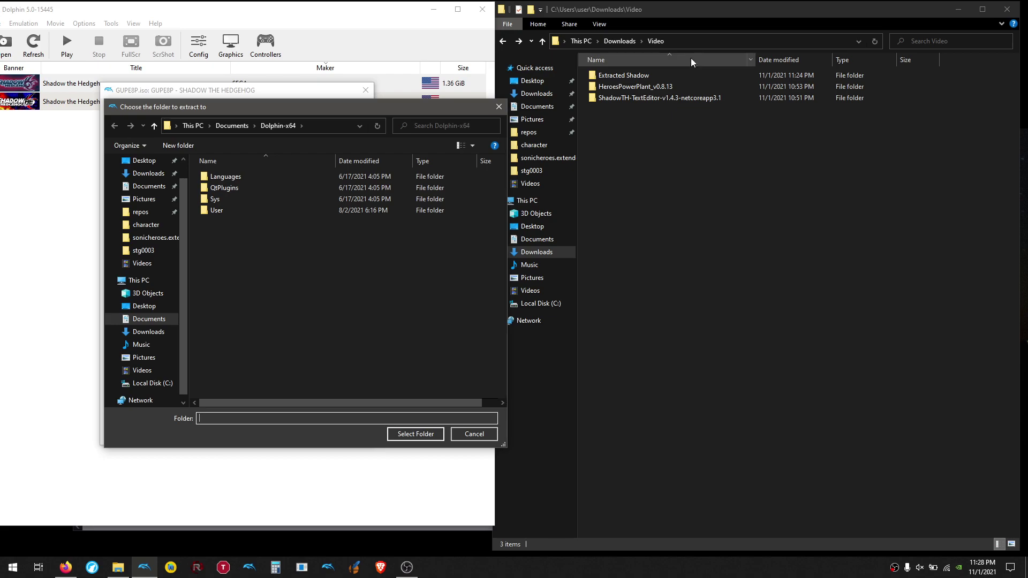
click(693, 42)
key(ctrl+c)
click(330, 127)
key(ctrl+v)
key(Return)
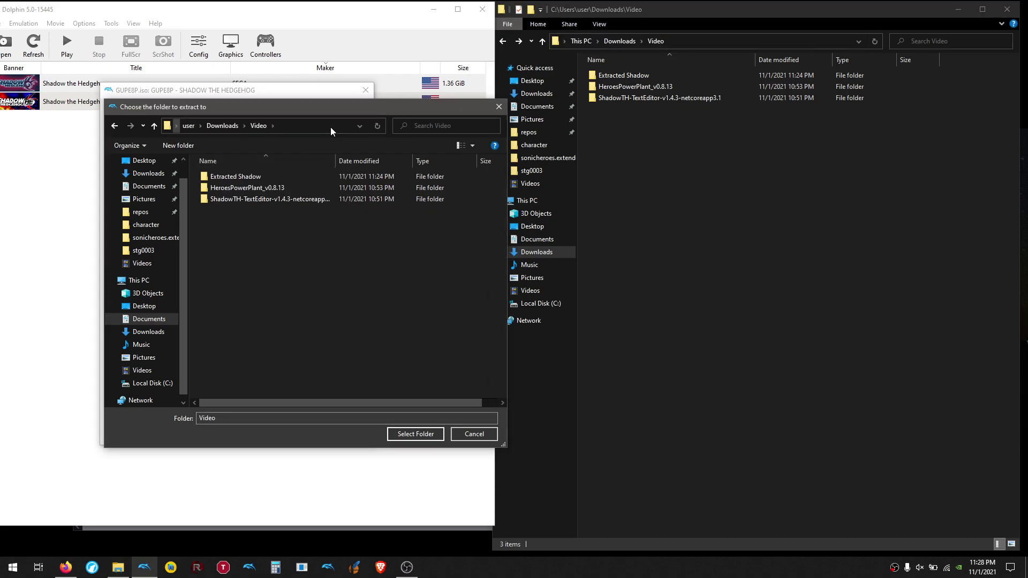
double_click(265, 175)
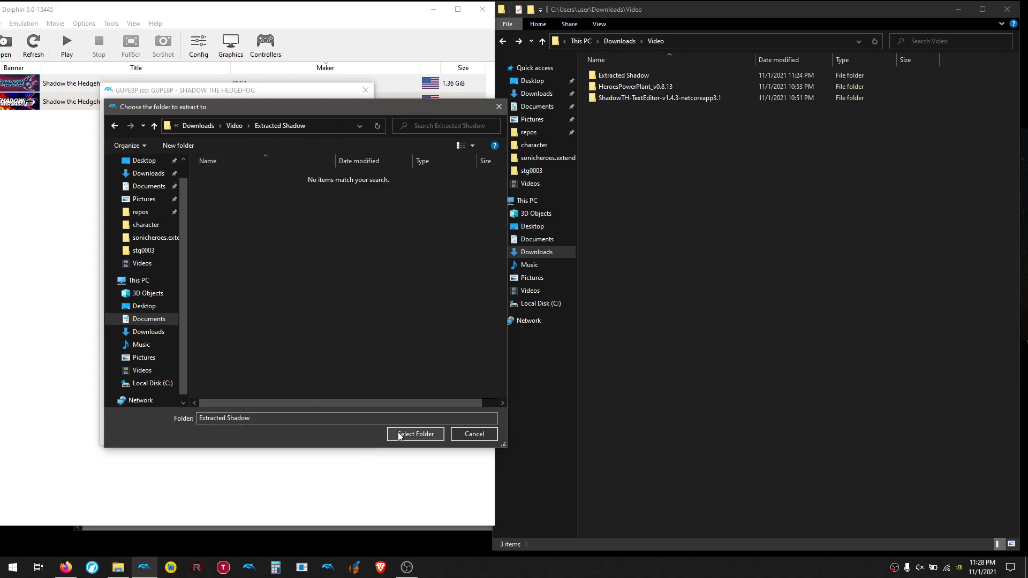
click(416, 434)
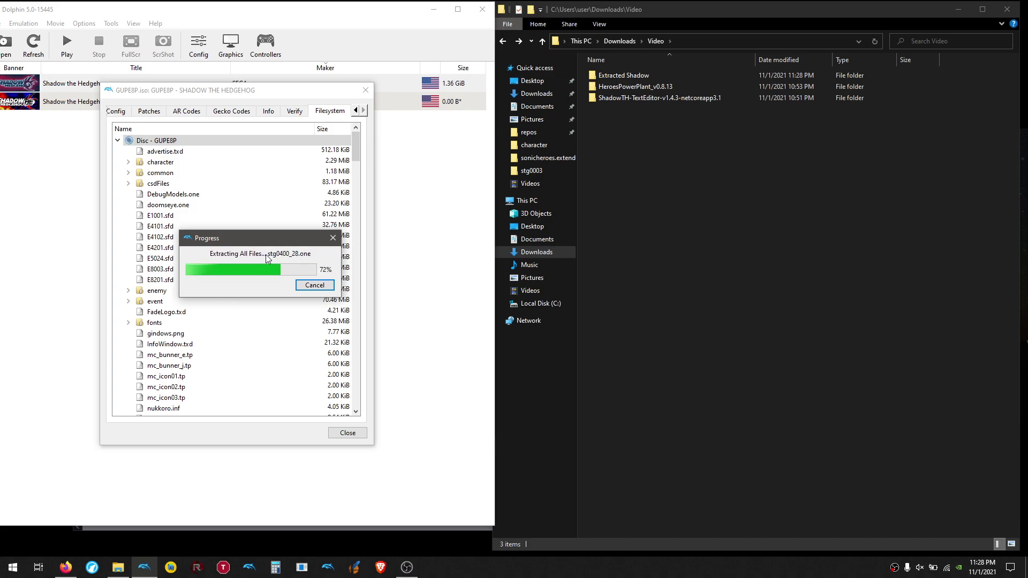
click(366, 93)
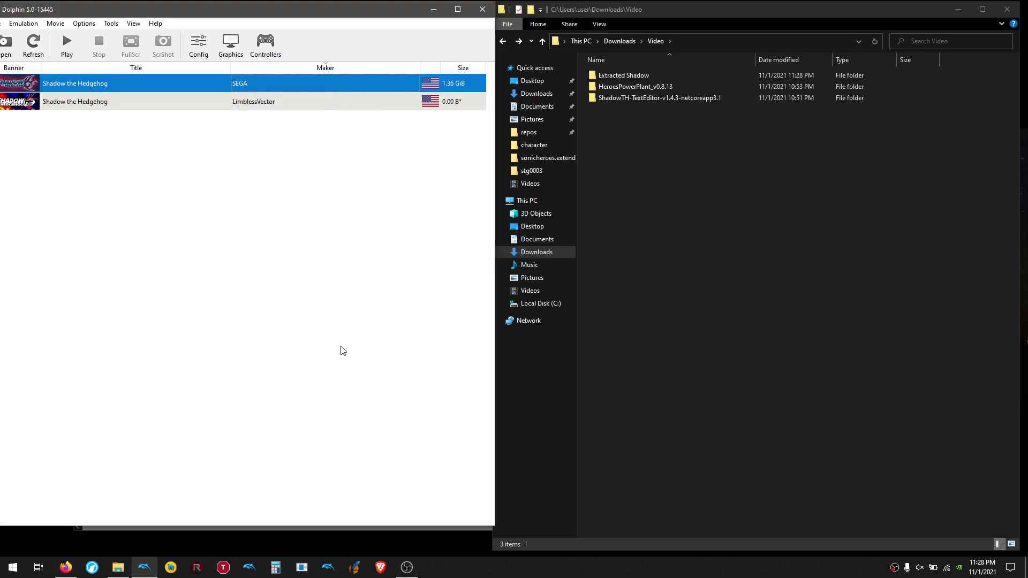
- Open the ShadowTH-TextEditor-v1.4.3-netcoreapp3.1 folder, then close the GitHub page in Firefox to return to the YouTube comment with the quotes
click(592, 337)
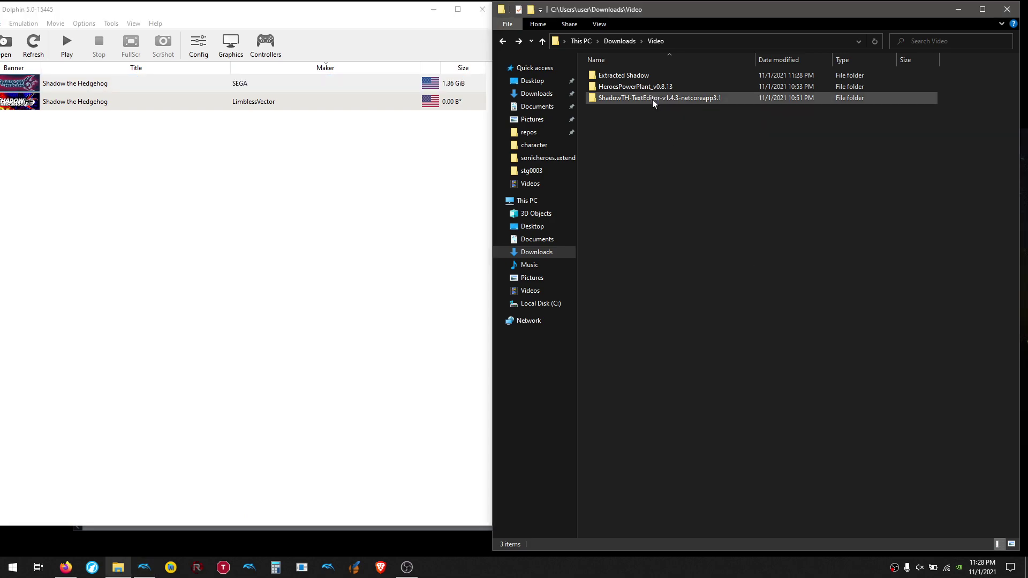
double_click(653, 98)
click(67, 569)
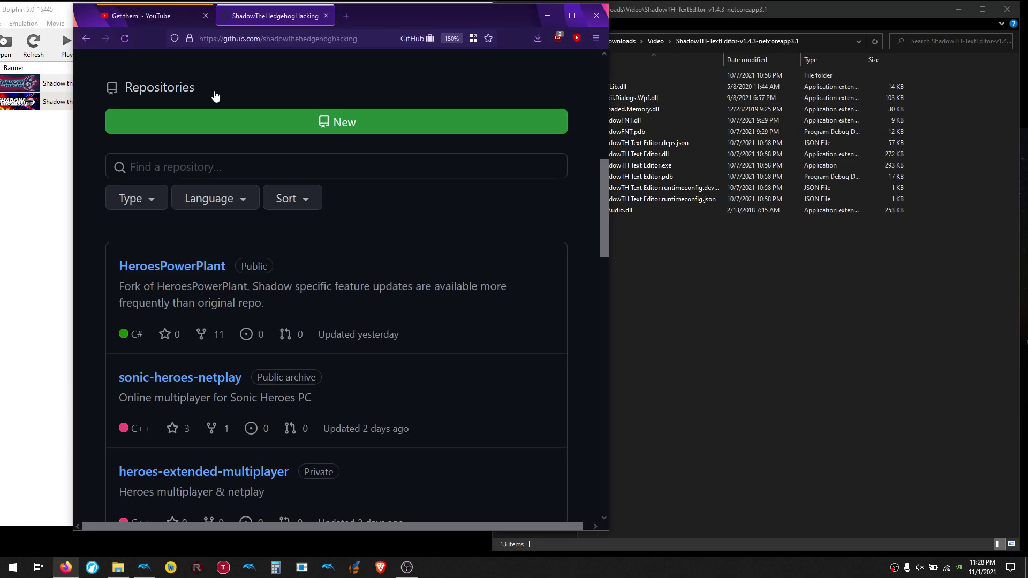
click(326, 16)
scroll(297, 325, down, 2)
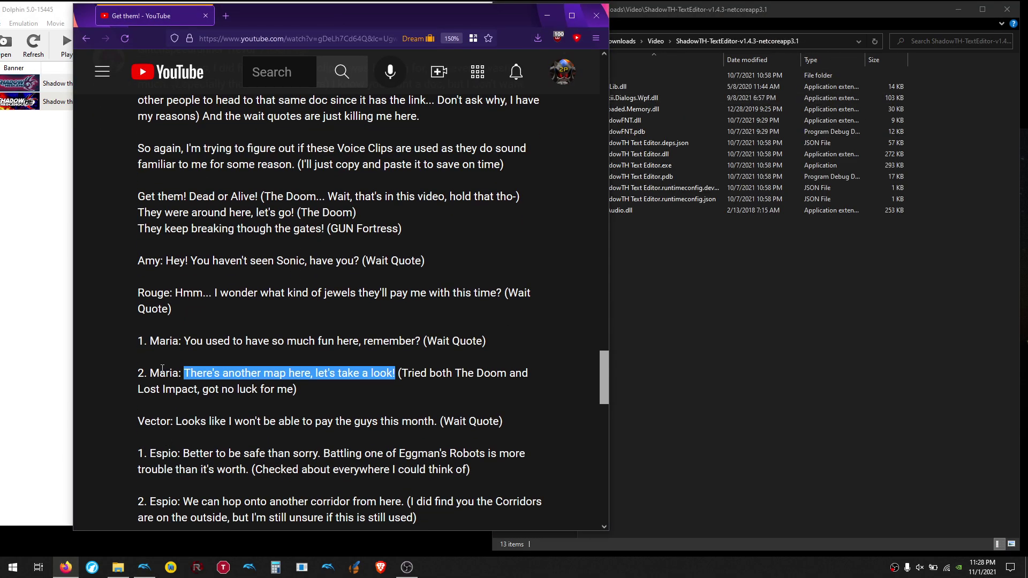
- Launch ShadowTH Text Editor.exe from its folder and move its window clear of the YouTube comment
click(706, 289)
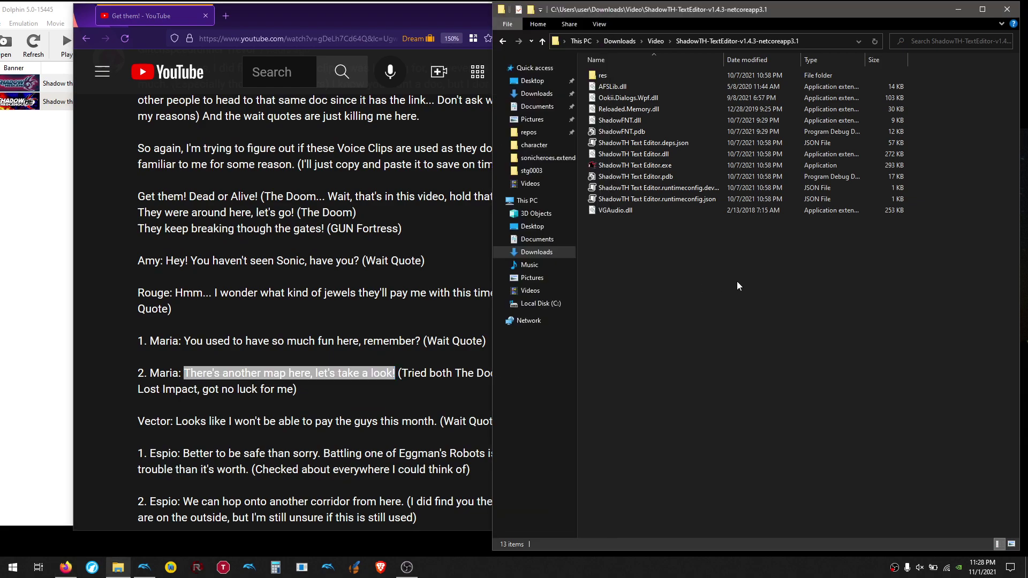
double_click(634, 166)
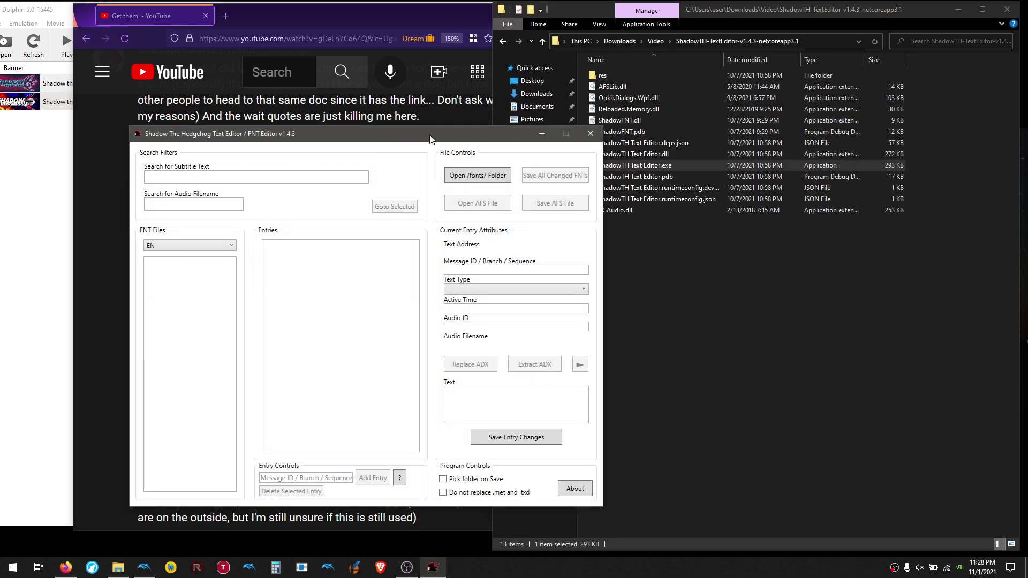
drag(418, 133, 756, 101)
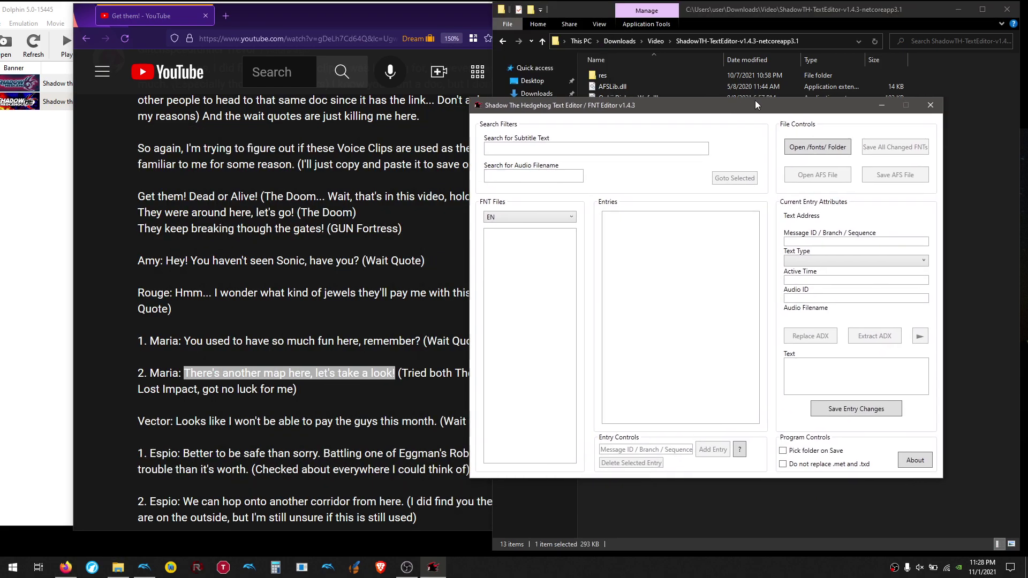
- Load the fonts folder from Extracted Shadow\files into the text editor
click(816, 150)
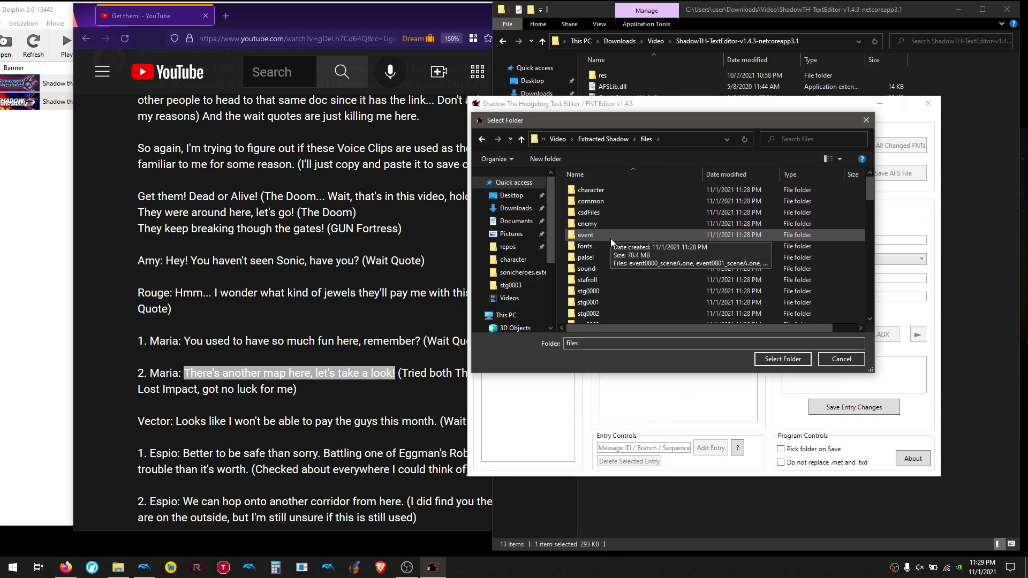
double_click(610, 247)
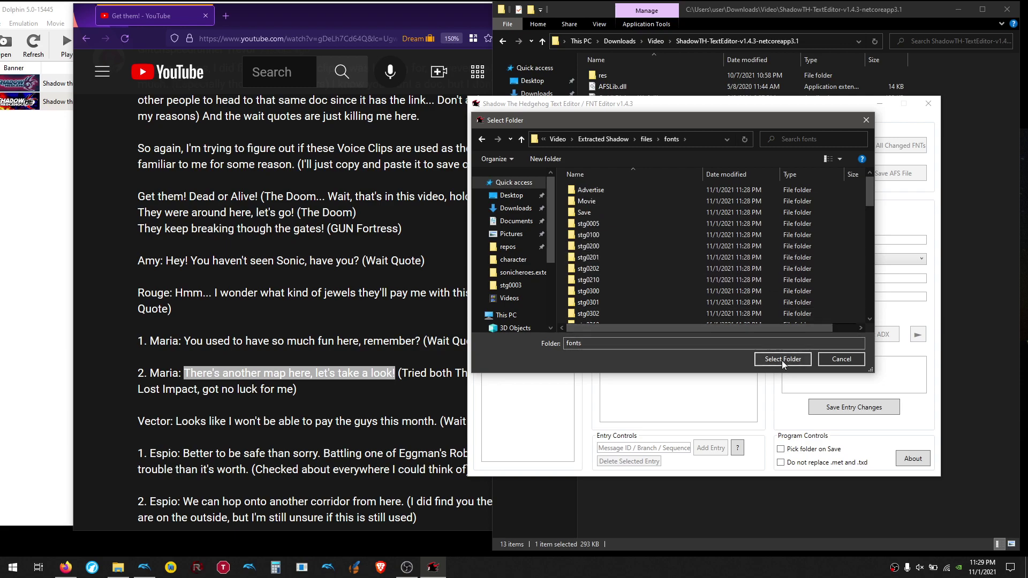
click(782, 359)
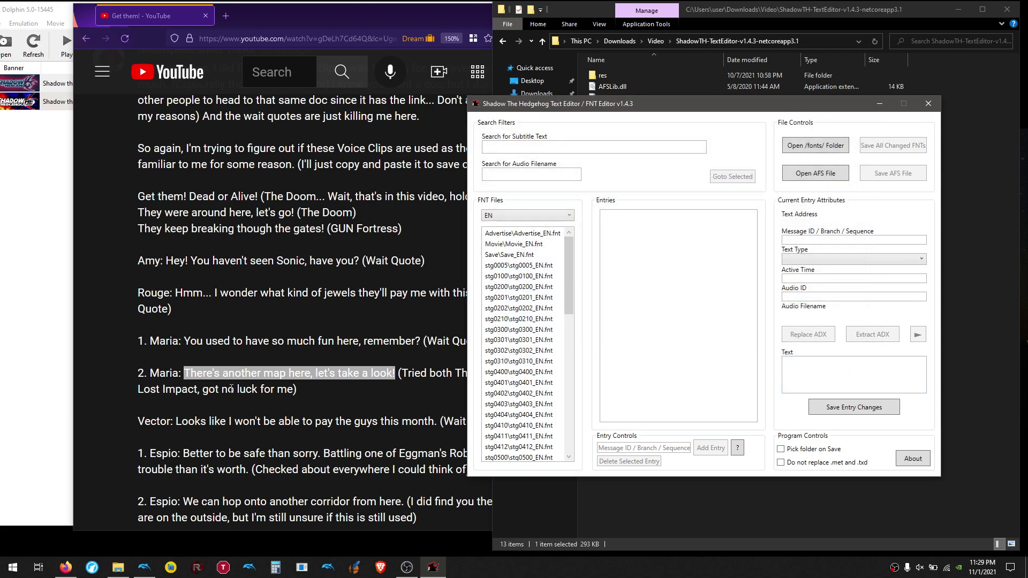
- Filter the FNT files by the subtitle text "There's another map here"
click(533, 148)
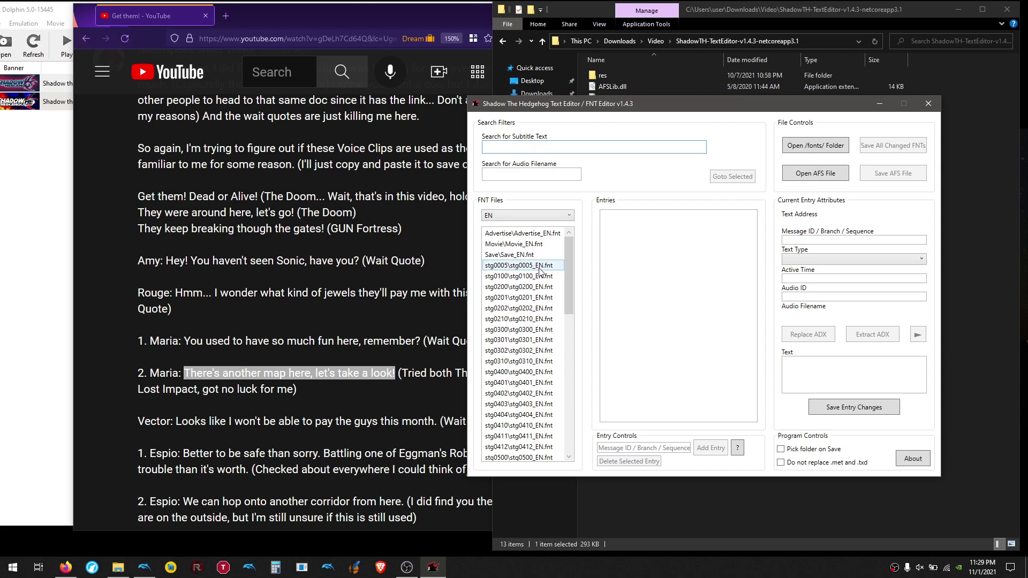
text(There's another)
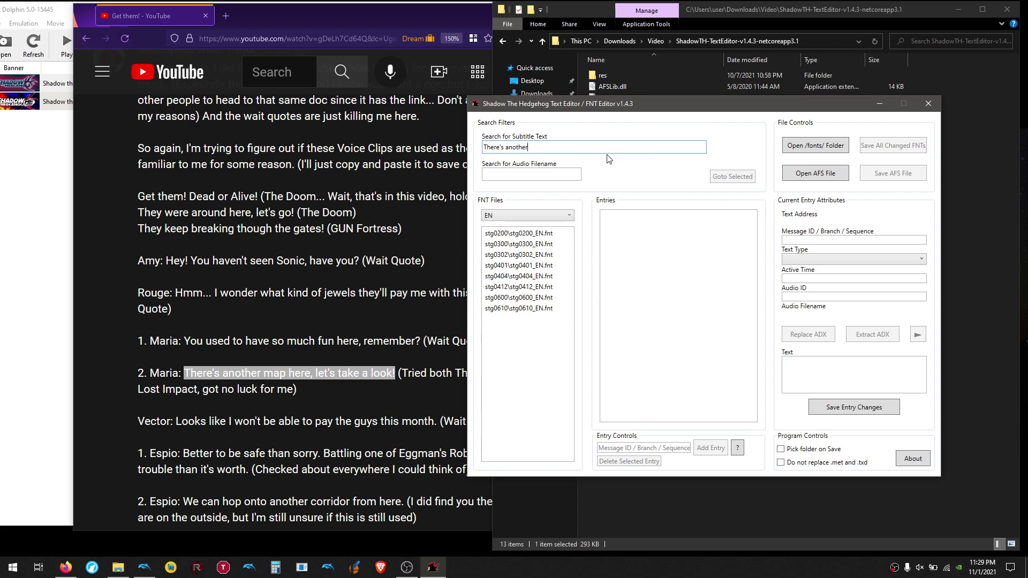
text(map here)
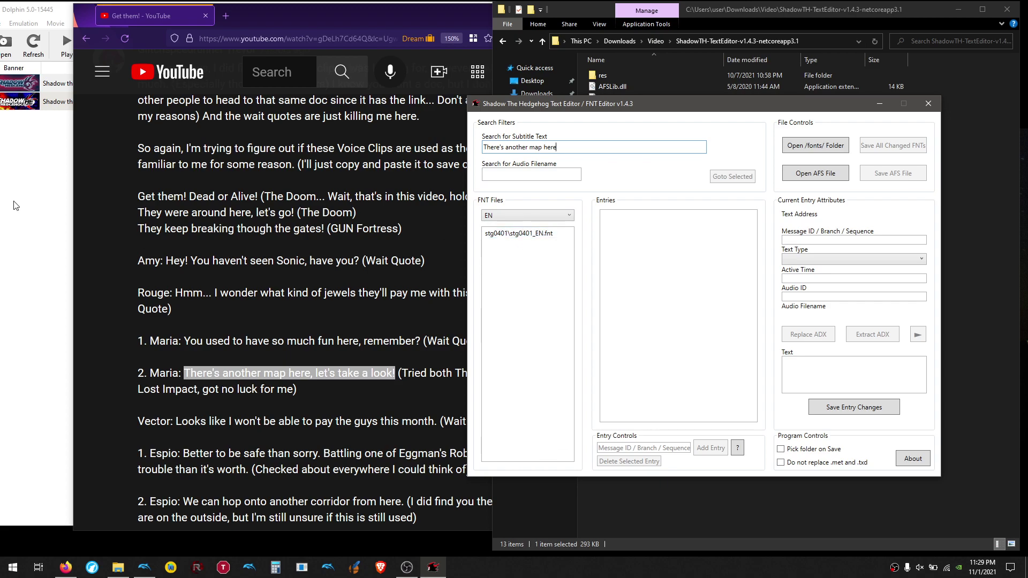
- Launch SEGA's Shadow the Hedgehog in Dolphin and enter the select mode stage map
double_click(47, 86)
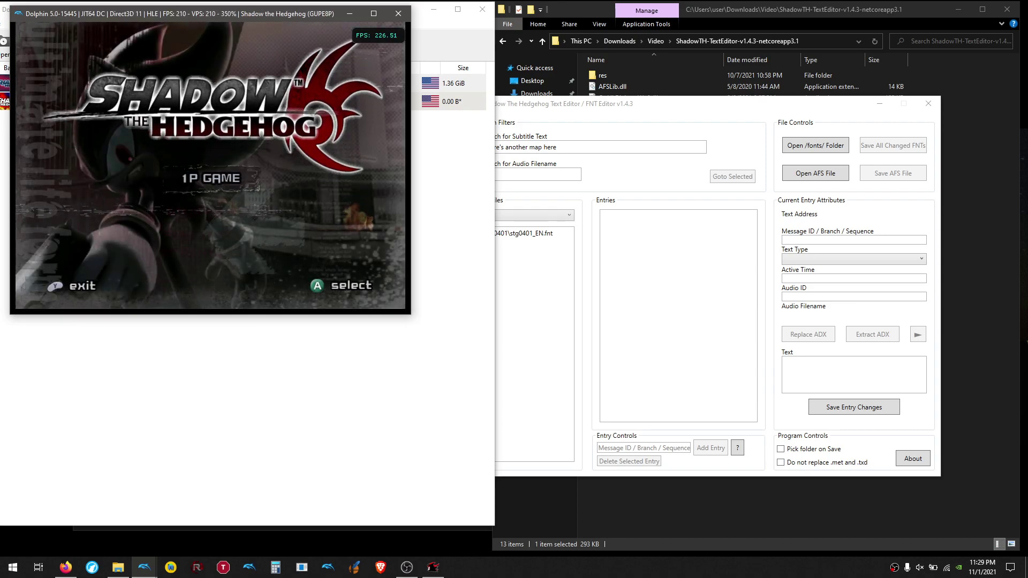
key(Down)
key(x)
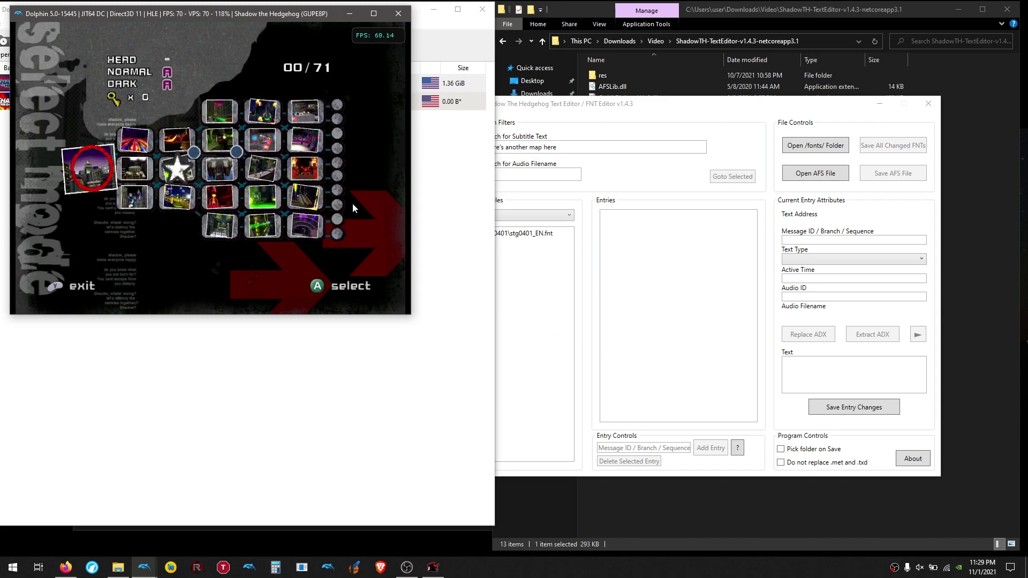
- Browse the stages in the fourth column of the map and highlight the second one from the top
key(Right)
key(Right)
key(Right)
key(Up)
key(Up)
key(Down)
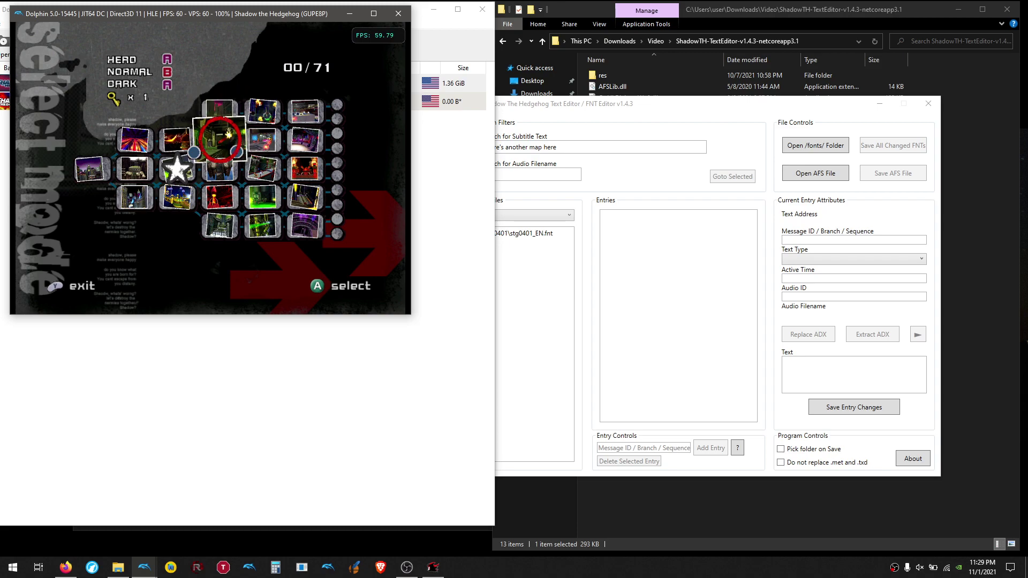
key(Down)
key(Down)
key(Down)
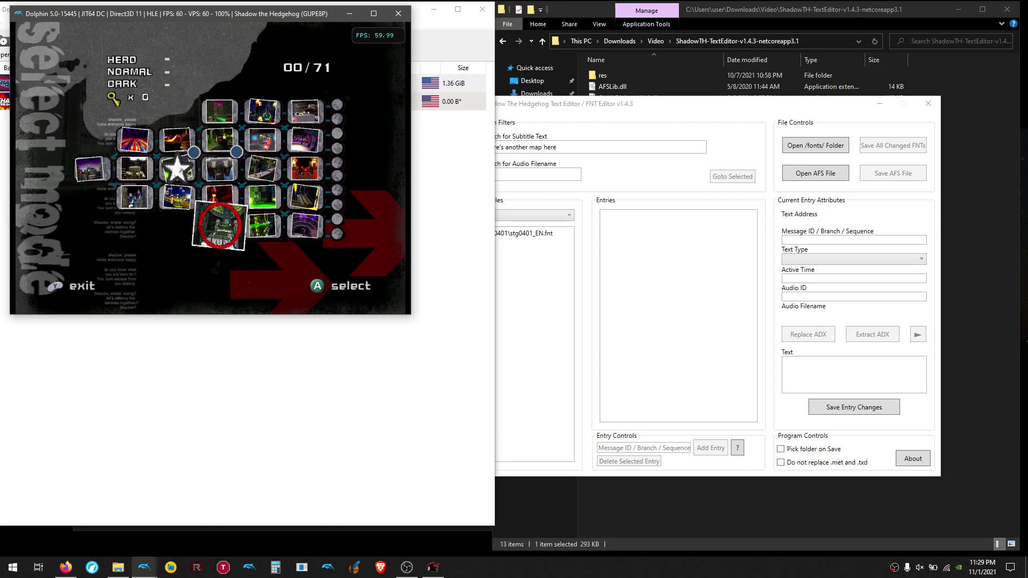
key(Up)
key(Up)
key(Up)
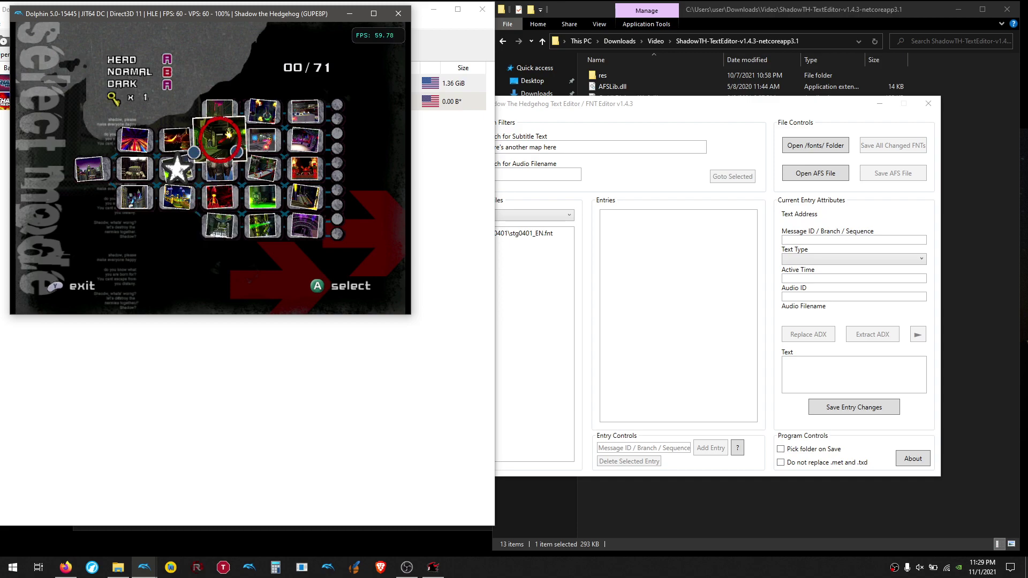
- Show the "There's another map here! Let's take a look!" entry of stg0401_EN.fnt and compare it with the line quoted in the YouTube comment
click(536, 234)
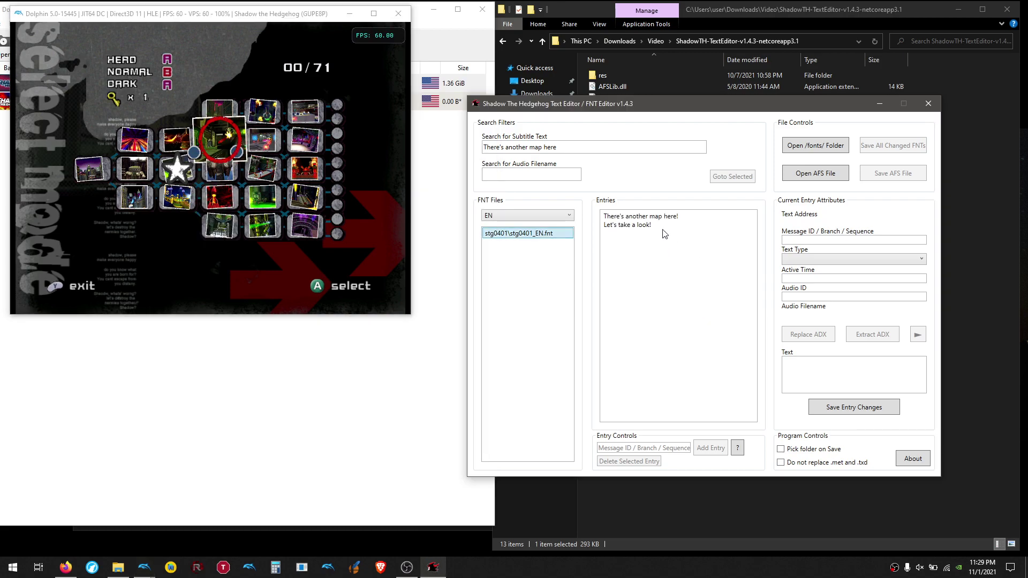
click(663, 227)
click(78, 567)
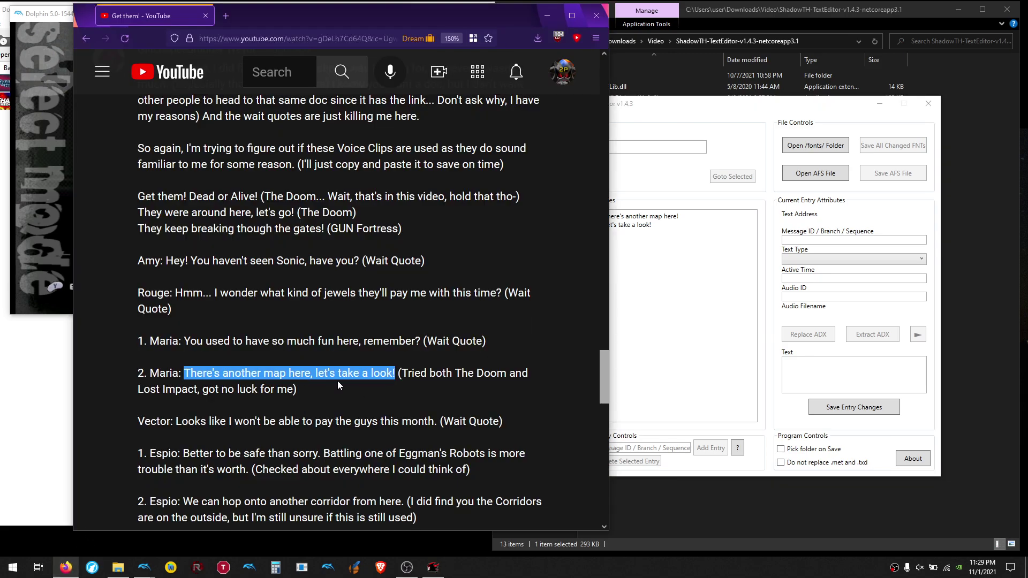
click(630, 338)
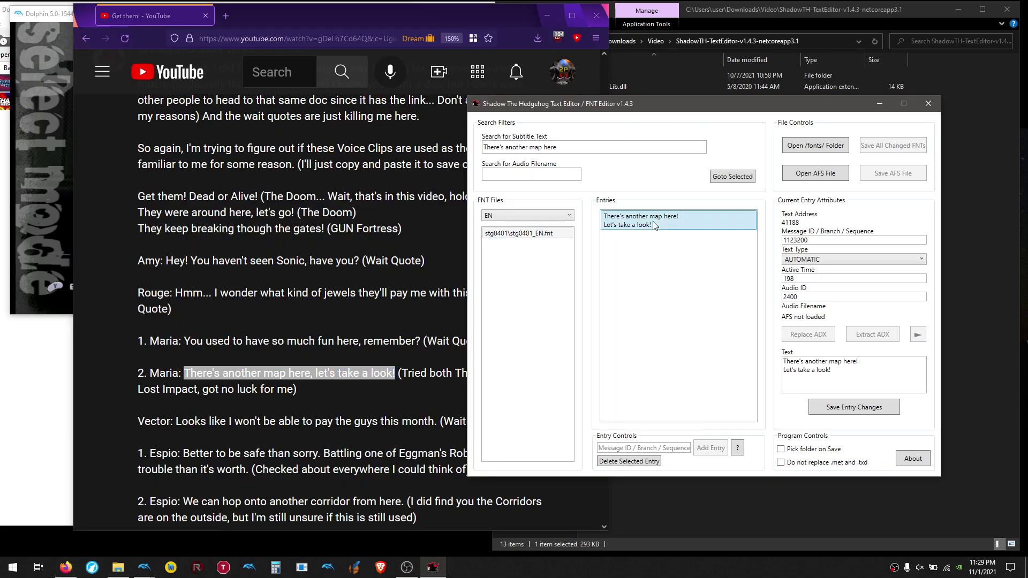
- Load the game's AFS audio archive from Extracted Shadow\files into the text editor
click(824, 176)
click(646, 140)
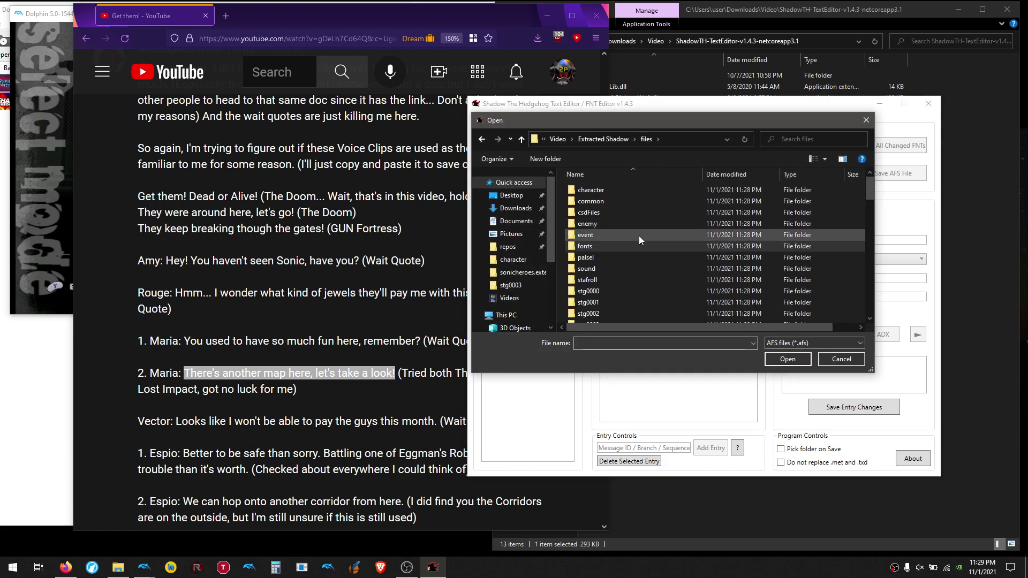
scroll(639, 235, down, 5)
scroll(639, 236, down, 3)
double_click(636, 314)
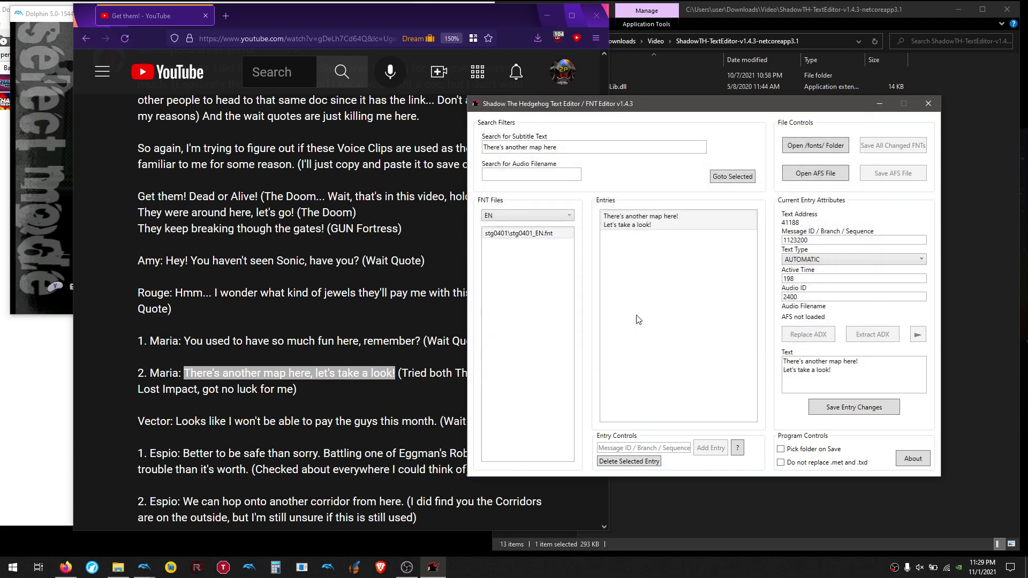
- Play the audio clip of the "There's another map here!" entry and recheck the entry against the YouTube comment and its FNT file
click(633, 224)
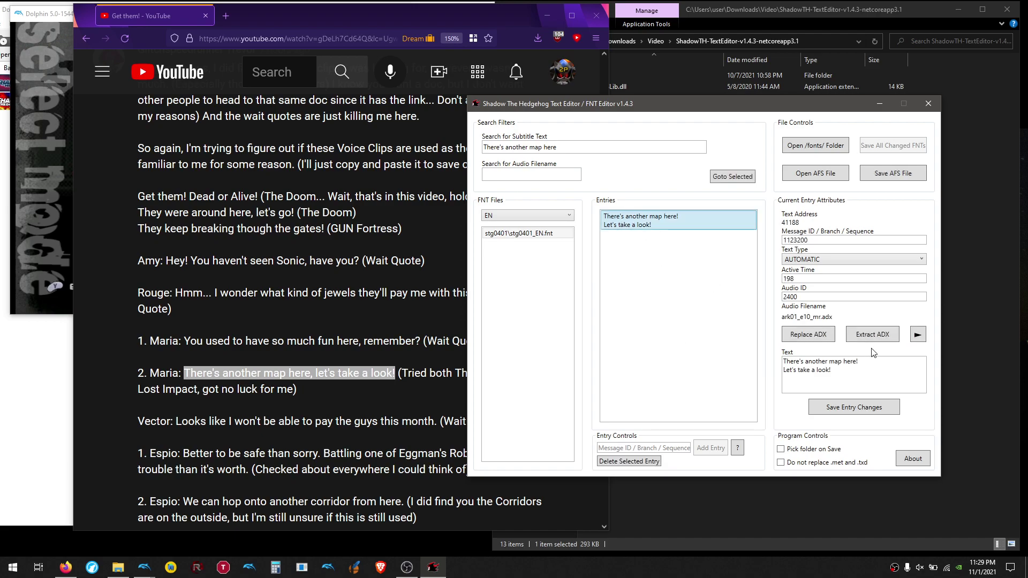
click(916, 338)
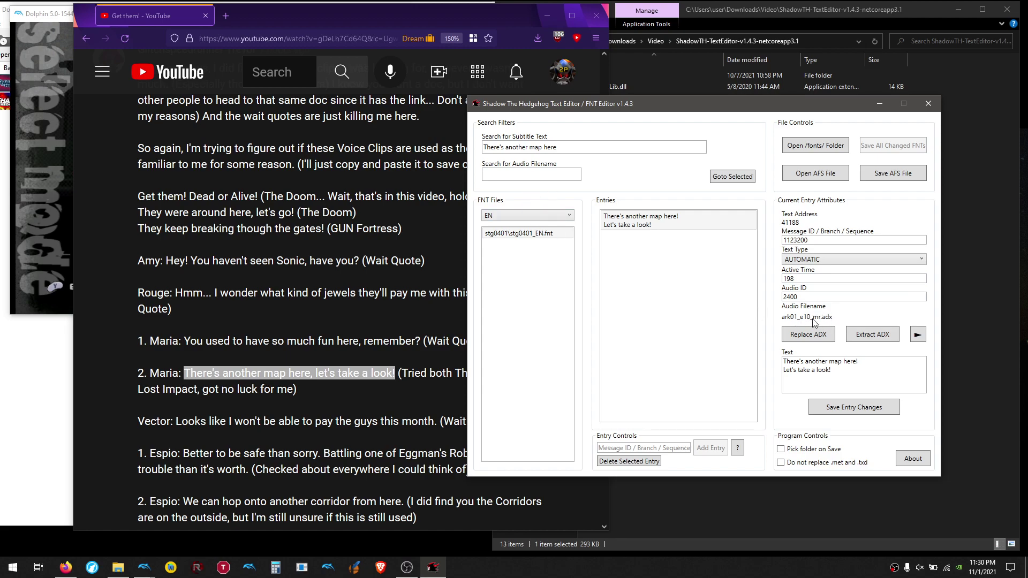
click(325, 239)
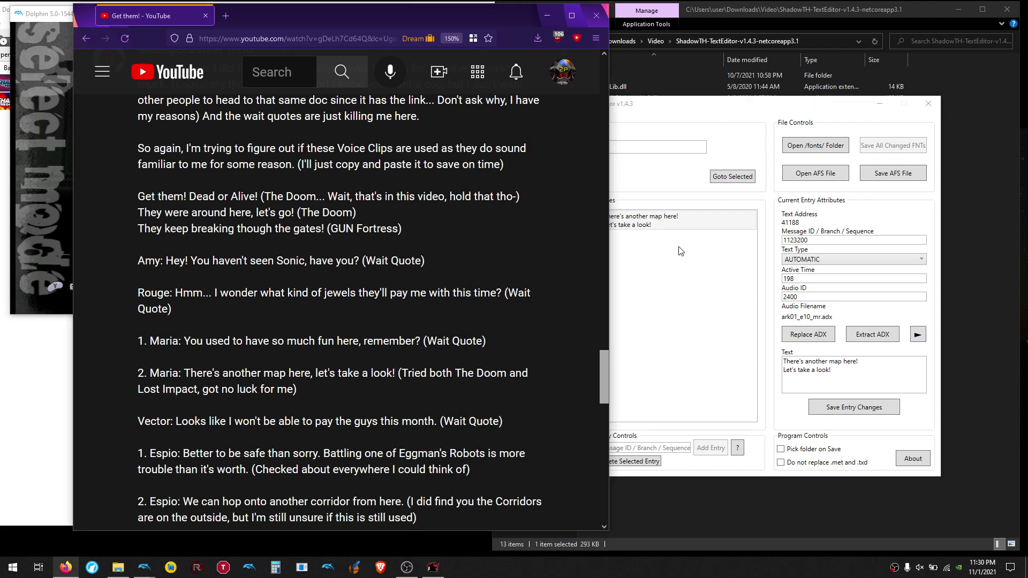
click(721, 247)
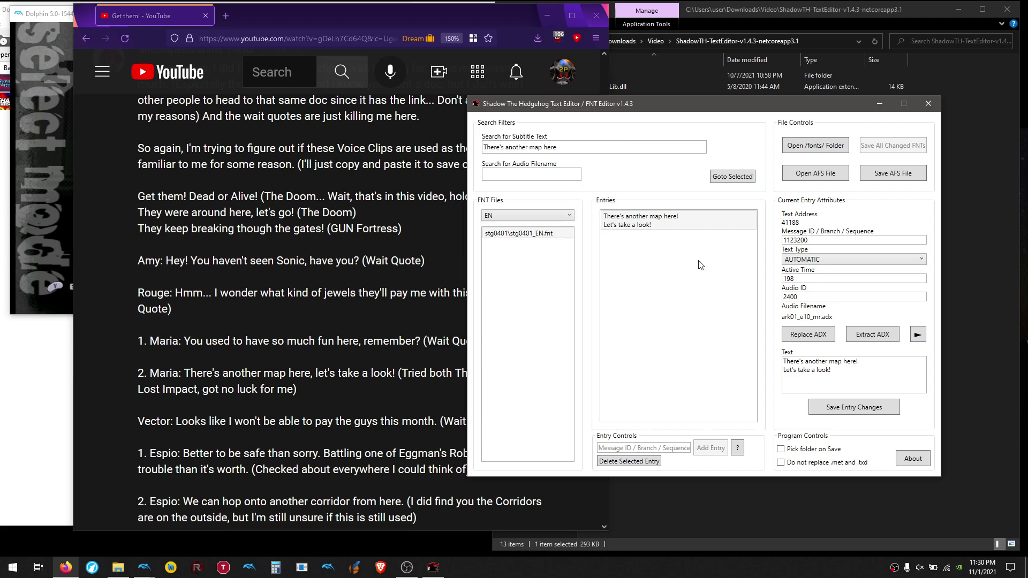
click(646, 217)
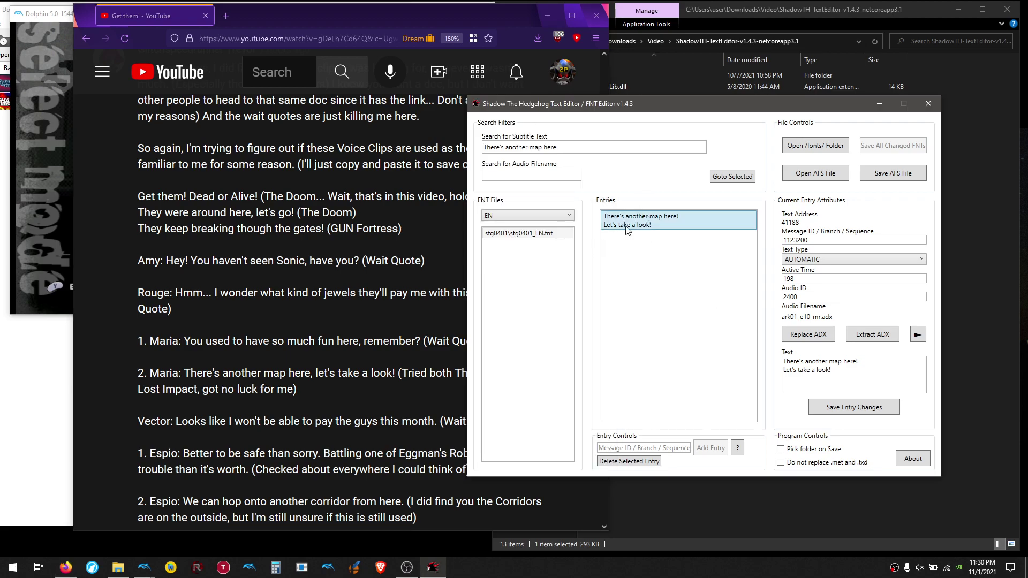
click(536, 234)
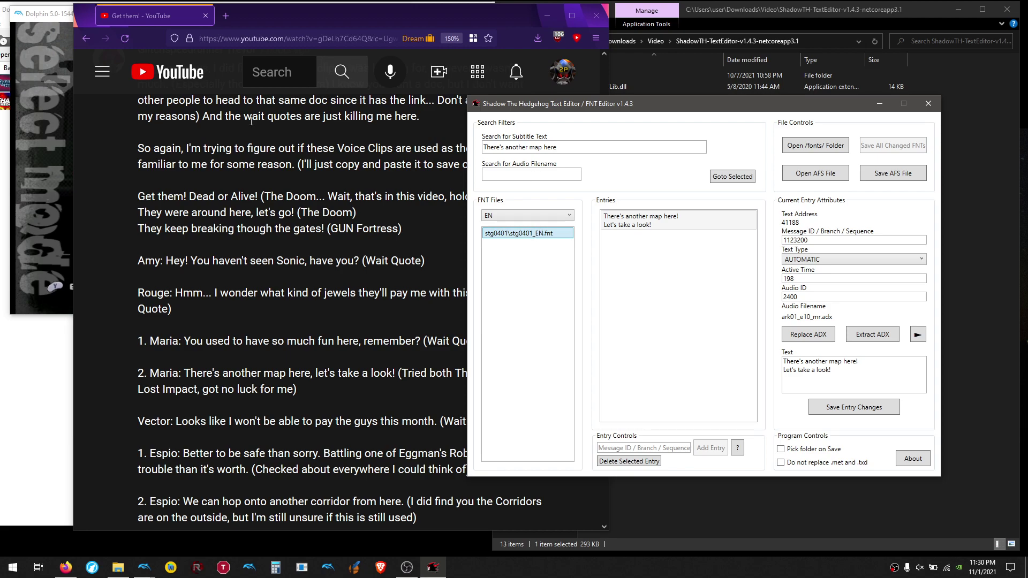
- Stop the running game in Dolphin and close the Shadow The Hedgehog Text Editor
click(38, 146)
key(Escape)
key(Return)
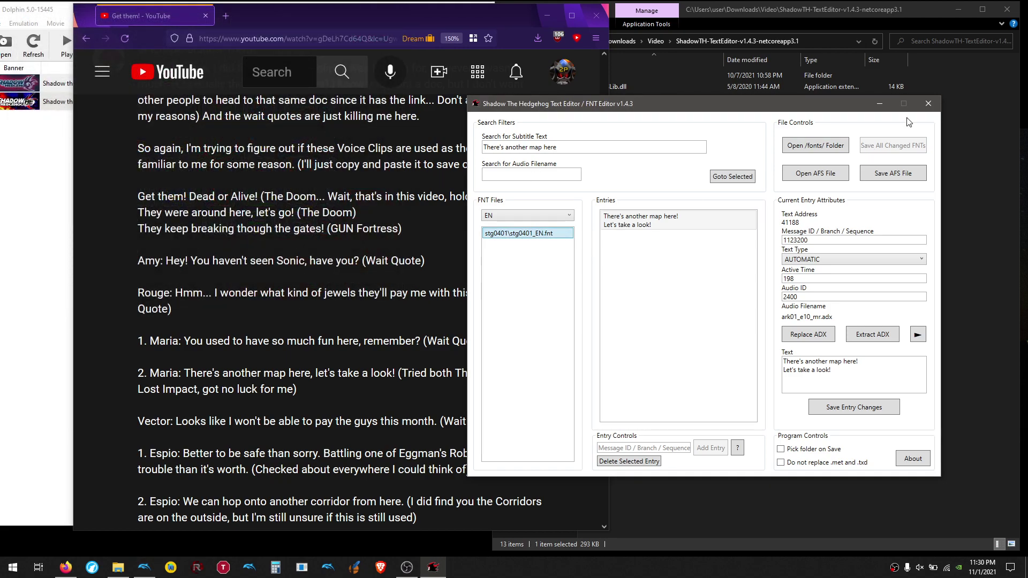
click(928, 103)
- Launch HeroesPowerPlant.exe from the HeroesPowerPlant_v0.8.13 folder in Downloads\Video
click(656, 41)
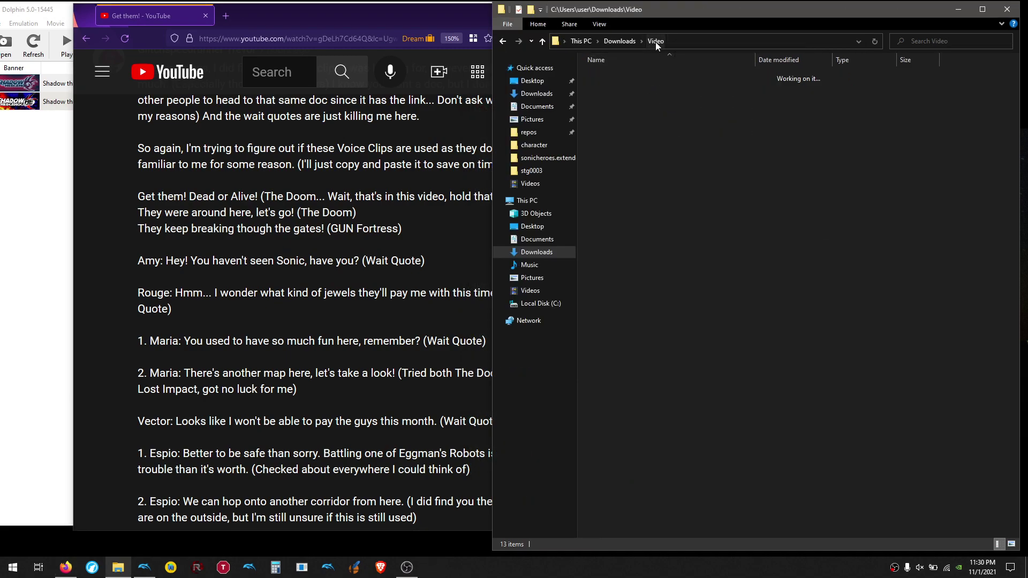
key(Up)
key(Up)
key(Down)
key(Return)
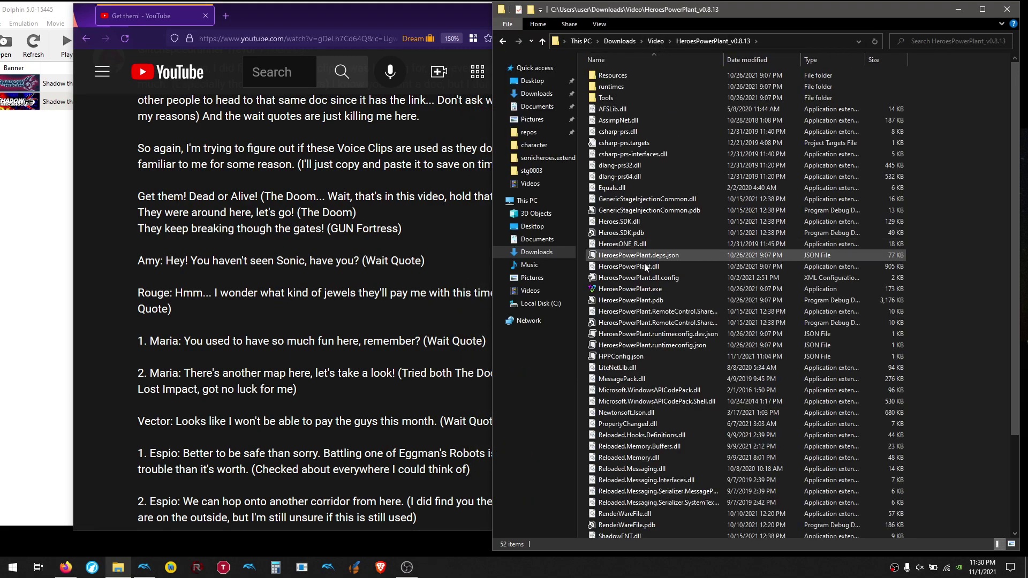
click(643, 291)
double_click(642, 291)
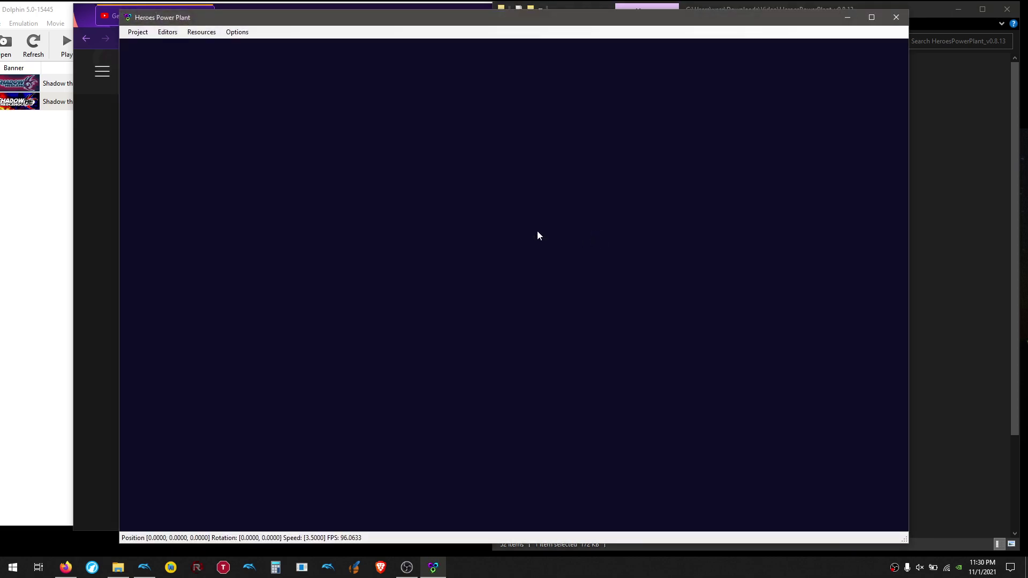
- Load the Shadow level folder stg0401 from Extracted Shadow\files through the Level Editor, and close that editor
click(162, 32)
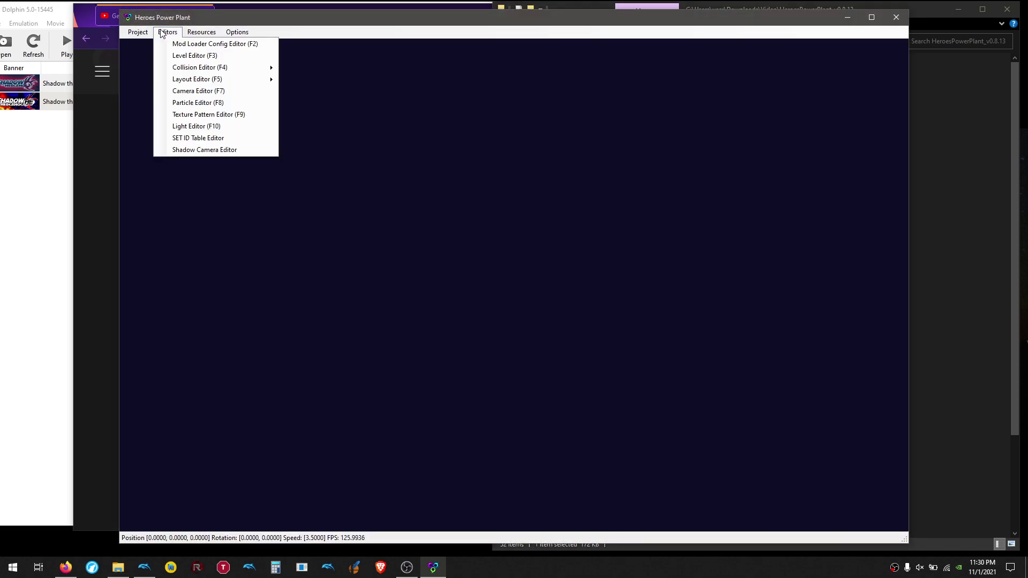
click(193, 57)
click(124, 37)
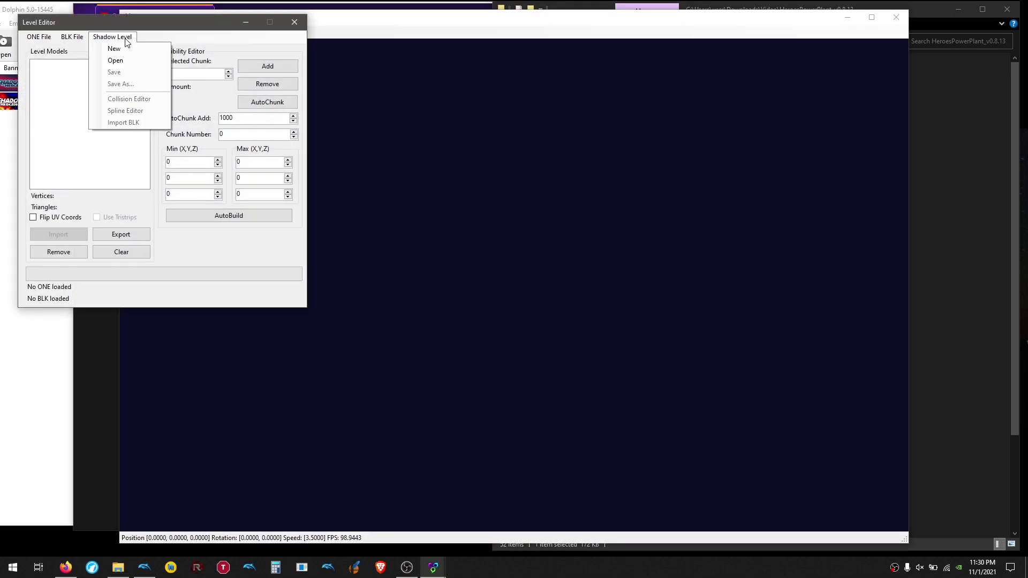
click(140, 69)
drag(349, 40, 615, 78)
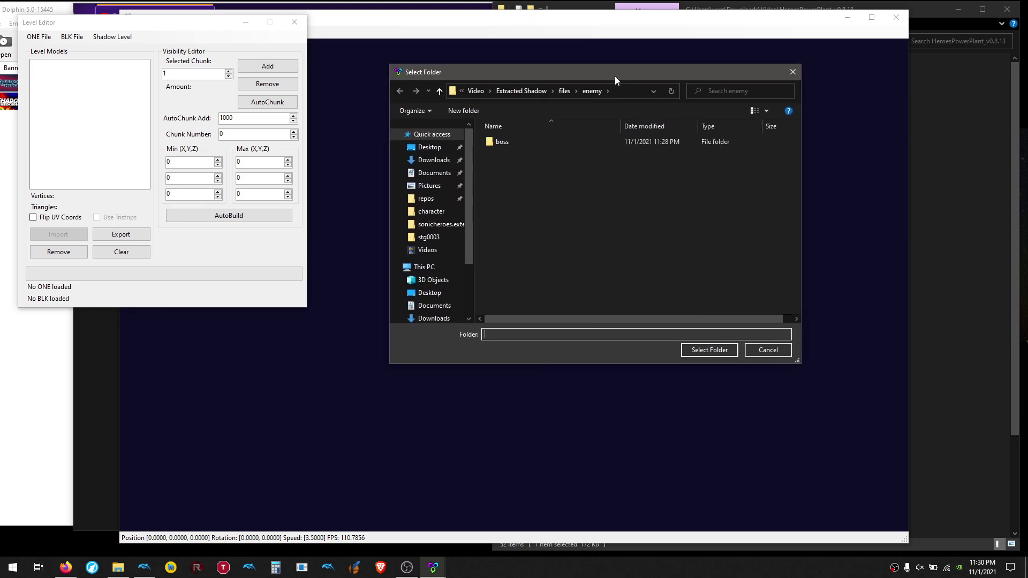
click(562, 91)
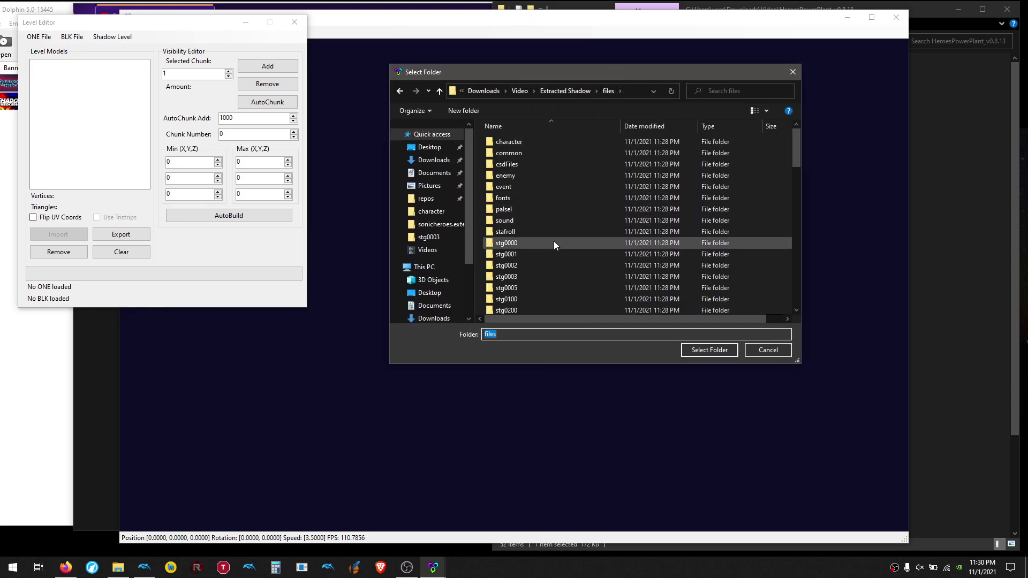
scroll(554, 241, down, 3)
double_click(523, 249)
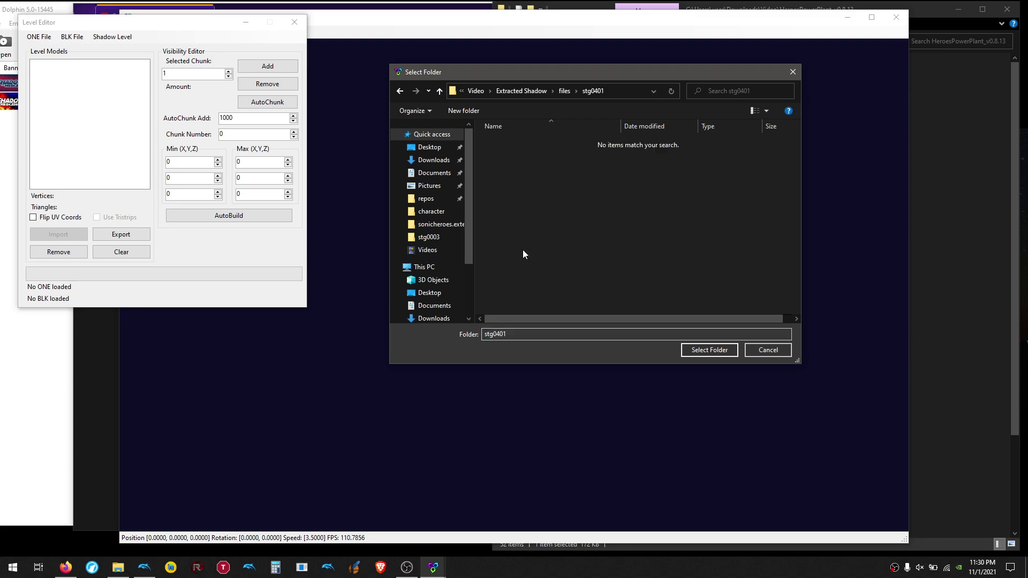
click(710, 350)
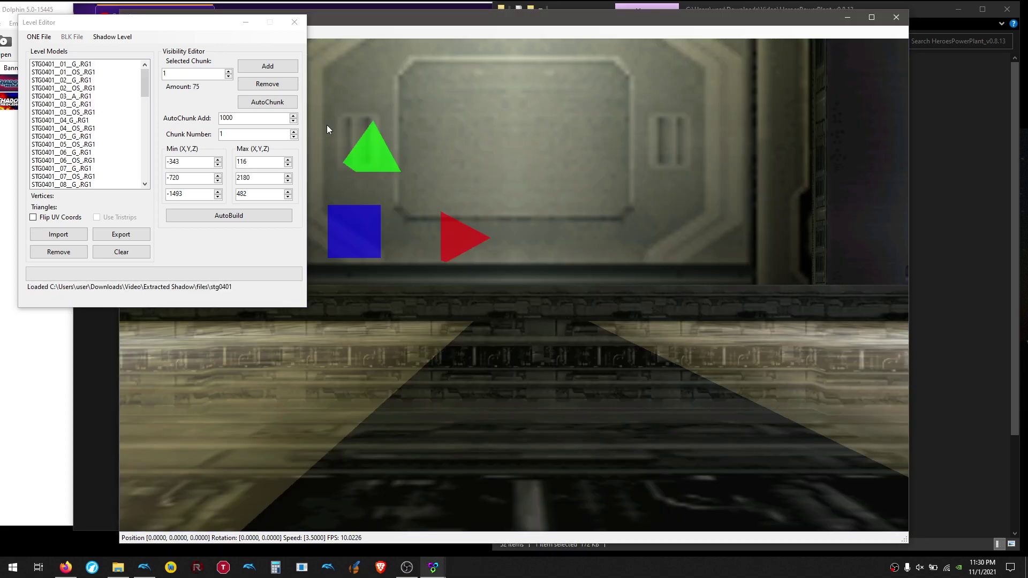
click(294, 22)
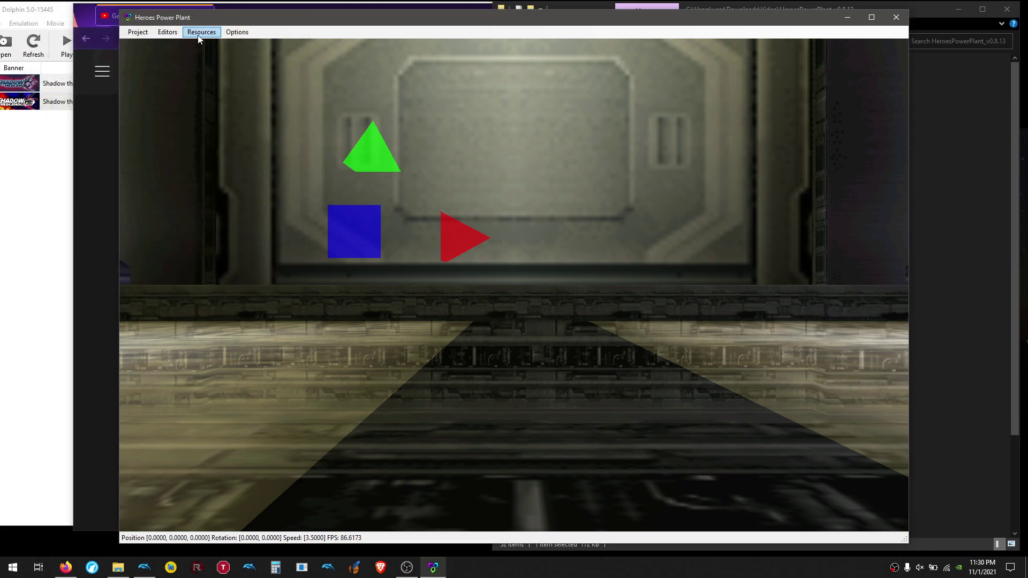
- Open the stg0401_nrm.dat layout in the Layout Editor and widen its window until the Shadow AFS/FNT controls show
click(167, 32)
mouse_move(214, 81)
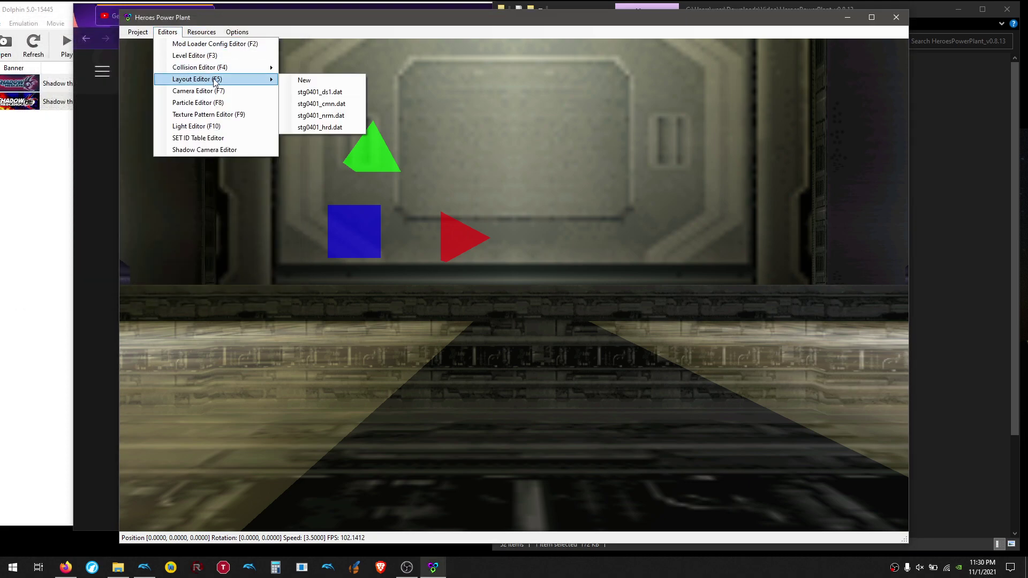
click(341, 120)
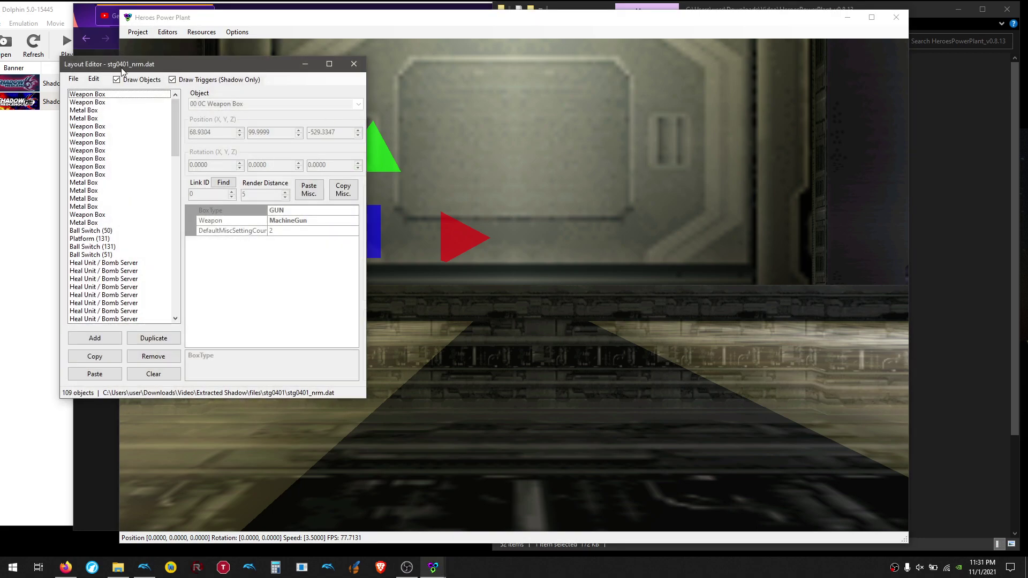
drag(121, 69, 526, 65)
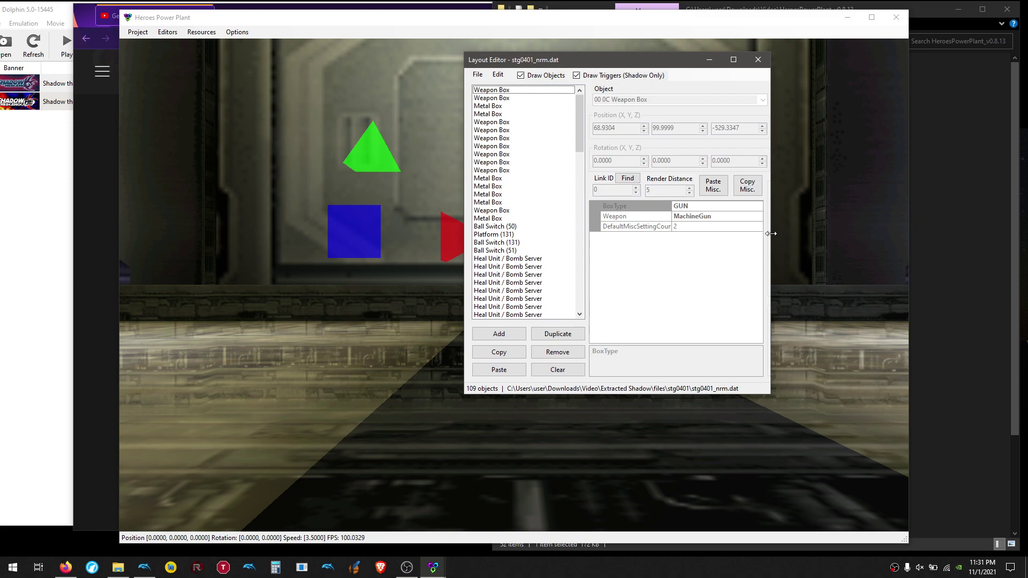
drag(771, 234, 1005, 246)
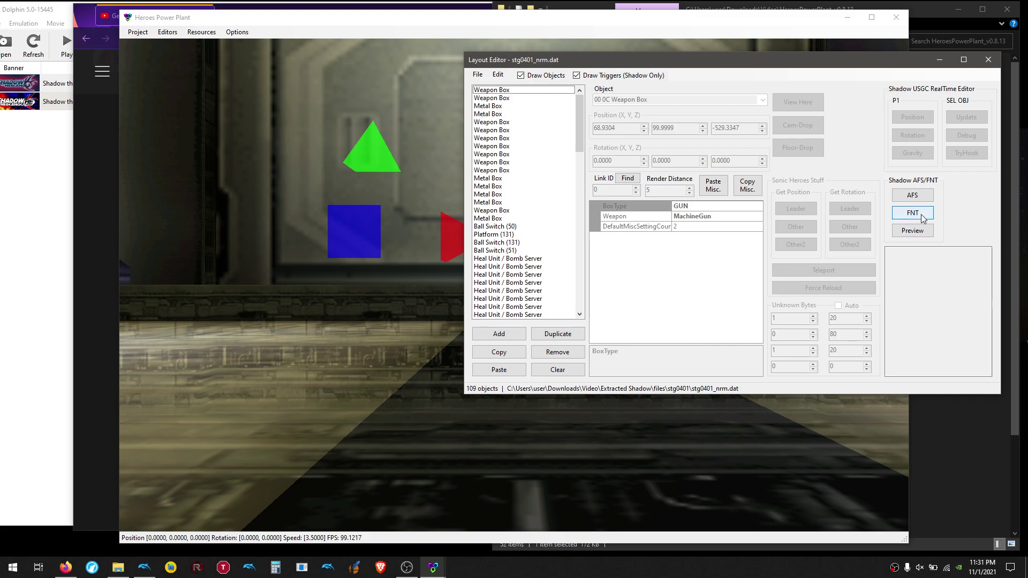
- Load stg0401_EN.fnt from the fonts\stg0401 folder into the Layout Editor as its subtitle file
click(914, 213)
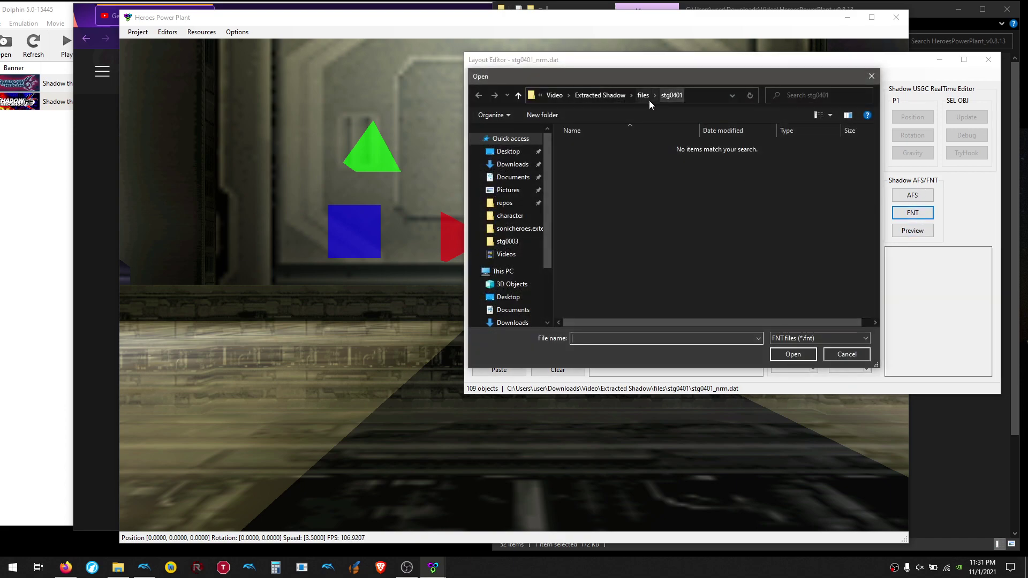
click(643, 96)
scroll(634, 195, up, 5)
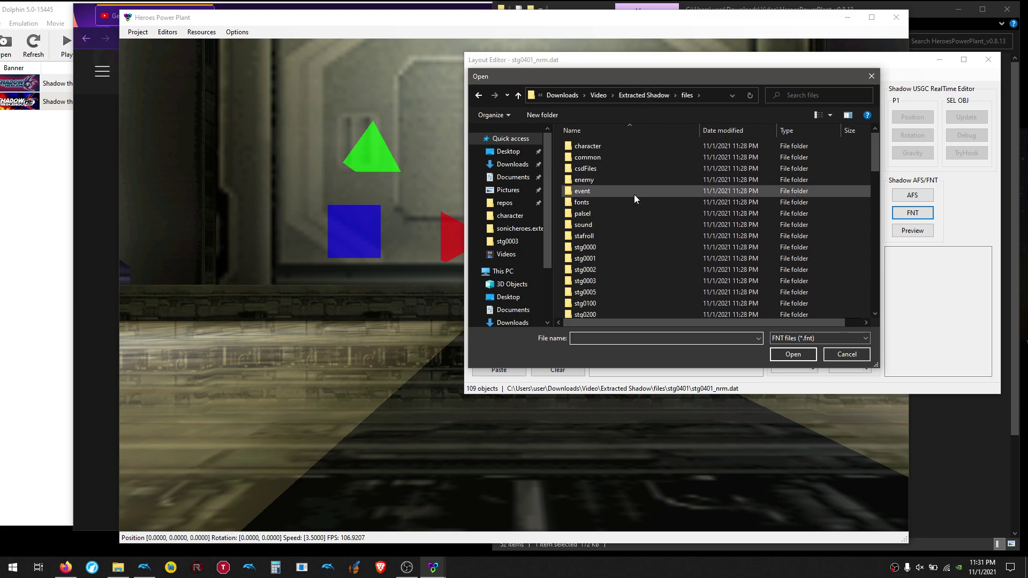
double_click(584, 203)
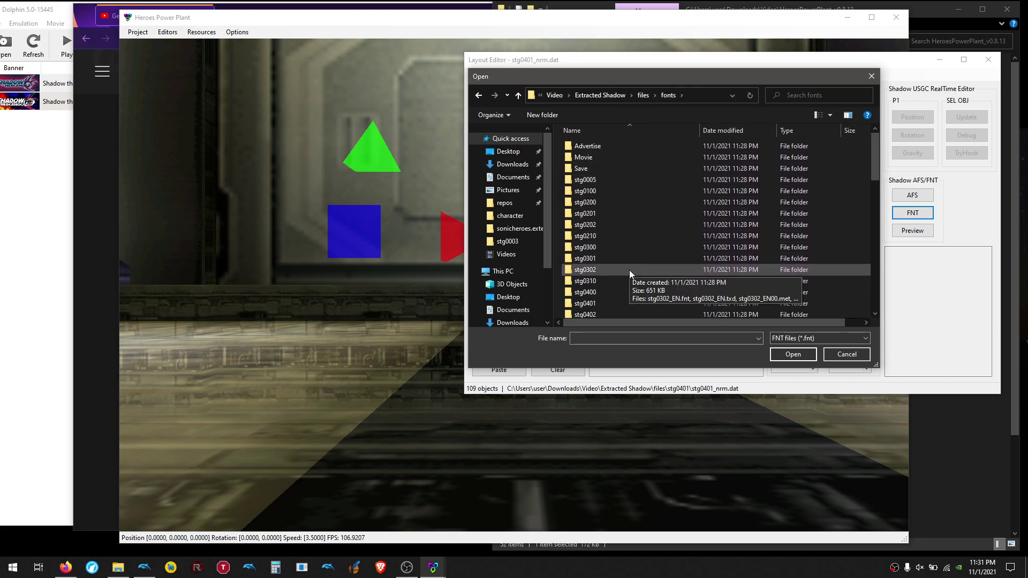
scroll(629, 270, down, 2)
double_click(606, 245)
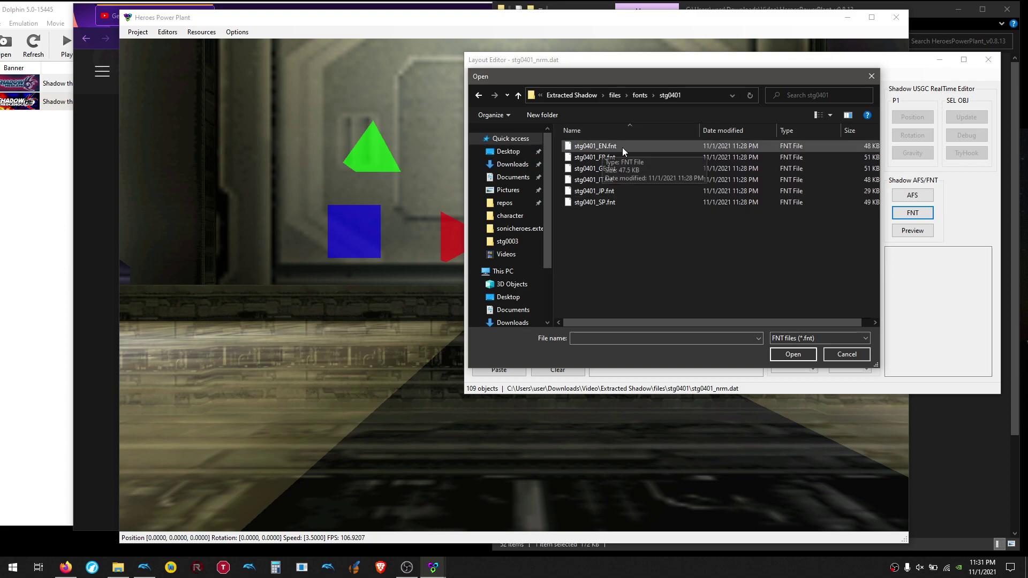
double_click(602, 147)
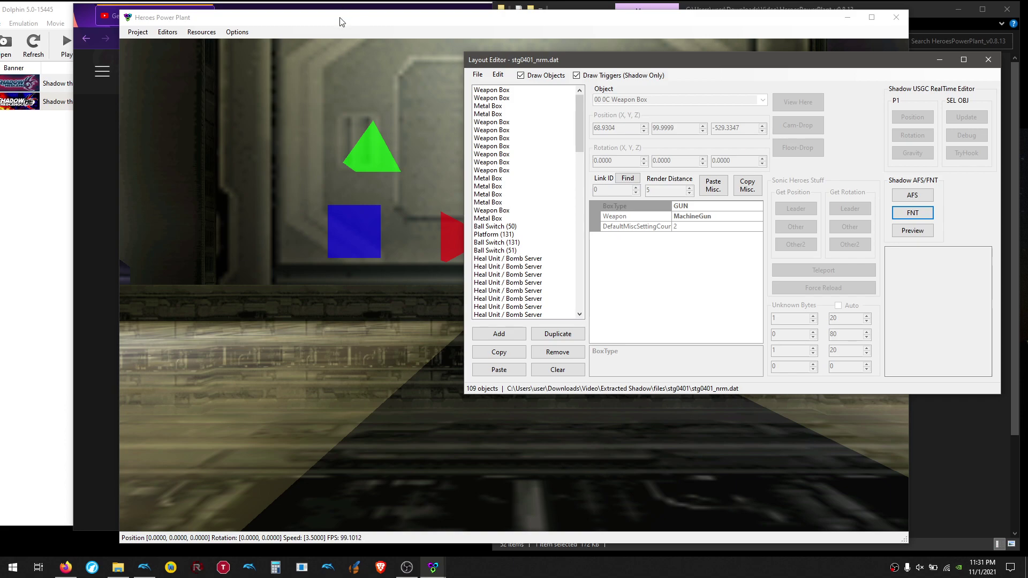
drag(342, 23, 255, 24)
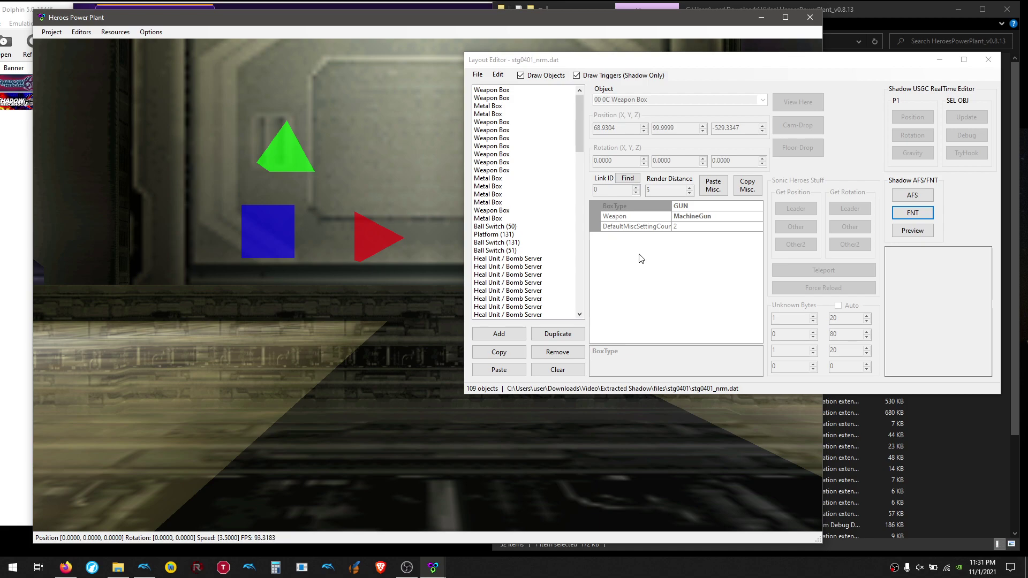
- Sort the objects of the stg0401_nrm.dat layout by ID
click(500, 73)
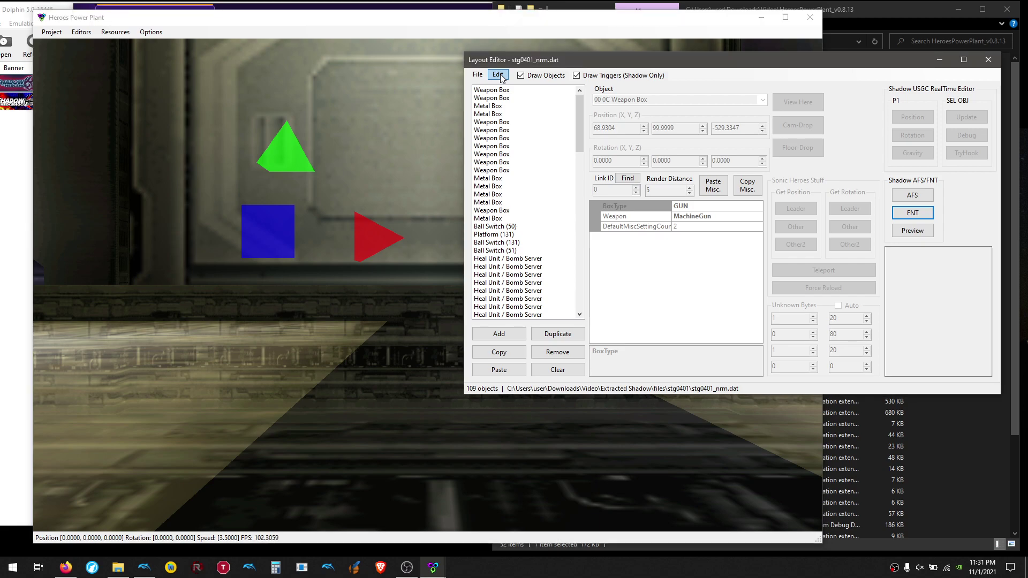
click(500, 74)
mouse_move(528, 86)
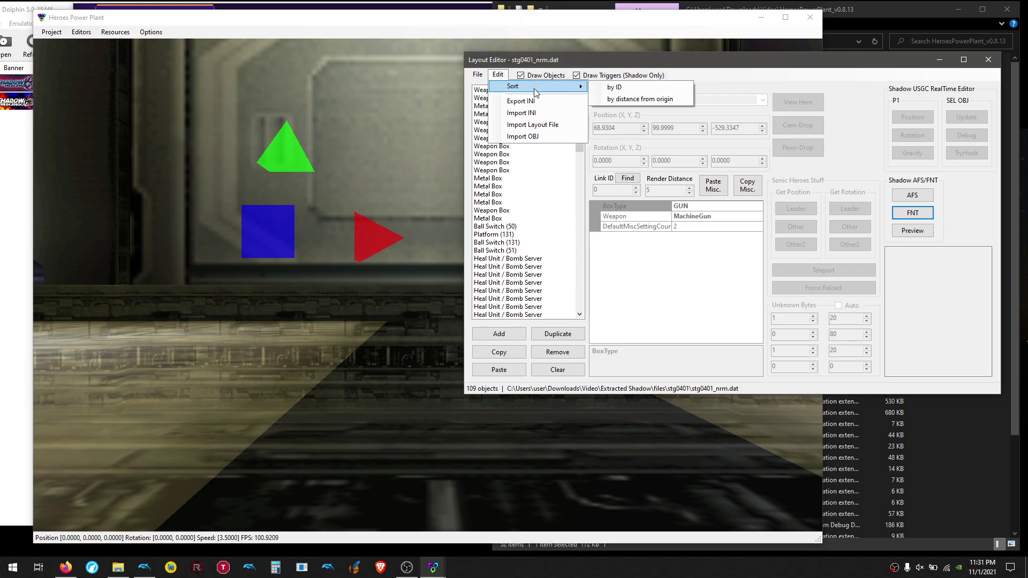
click(630, 90)
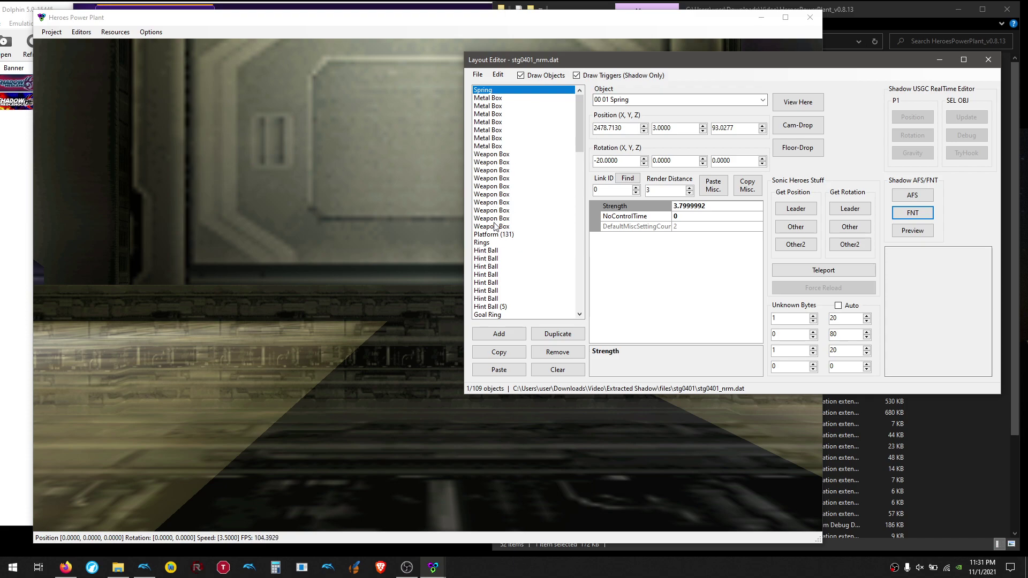
- Look through the Hint Ball objects of the stg0401_nrm.dat layout one by one and read their Dark, Normal and Hero subtitles
click(495, 251)
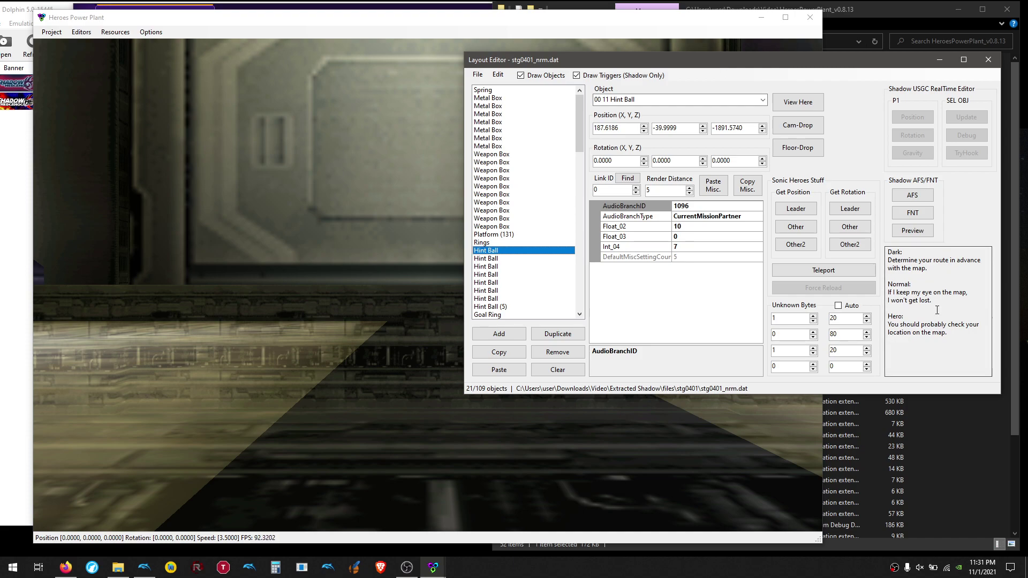
drag(963, 341, 864, 325)
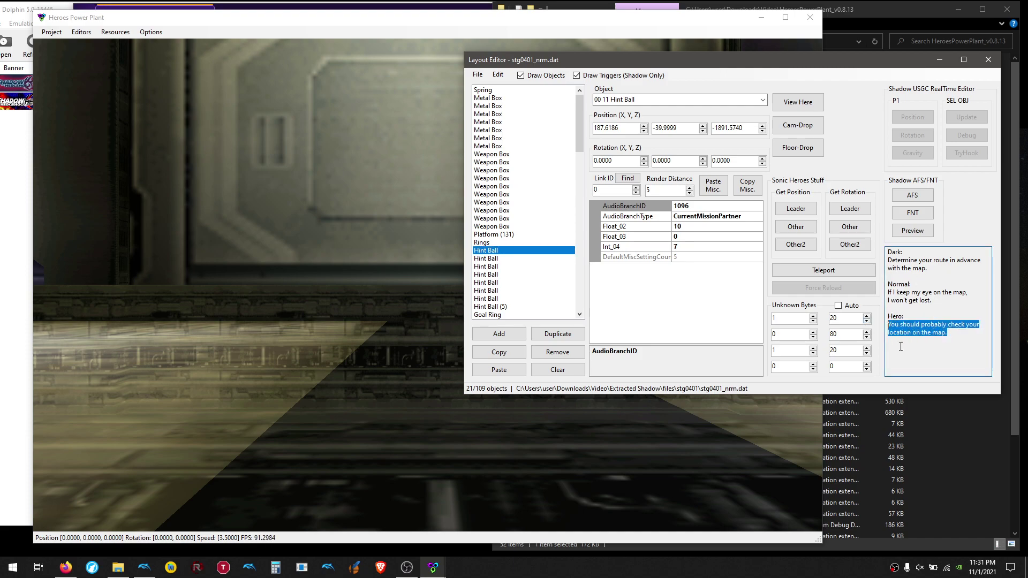
click(509, 253)
key(Down)
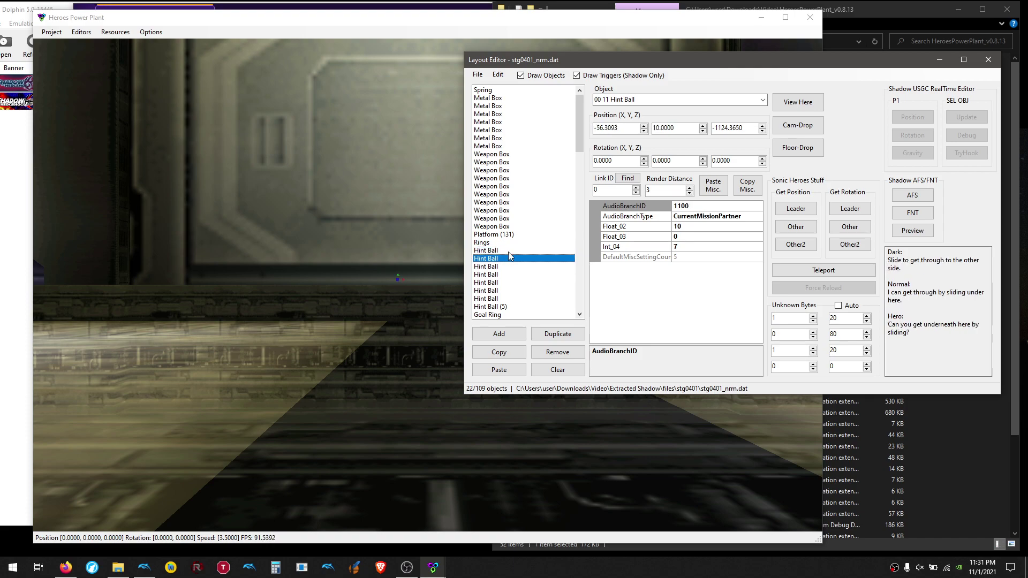
key(Down)
key(Down)
key(Down)
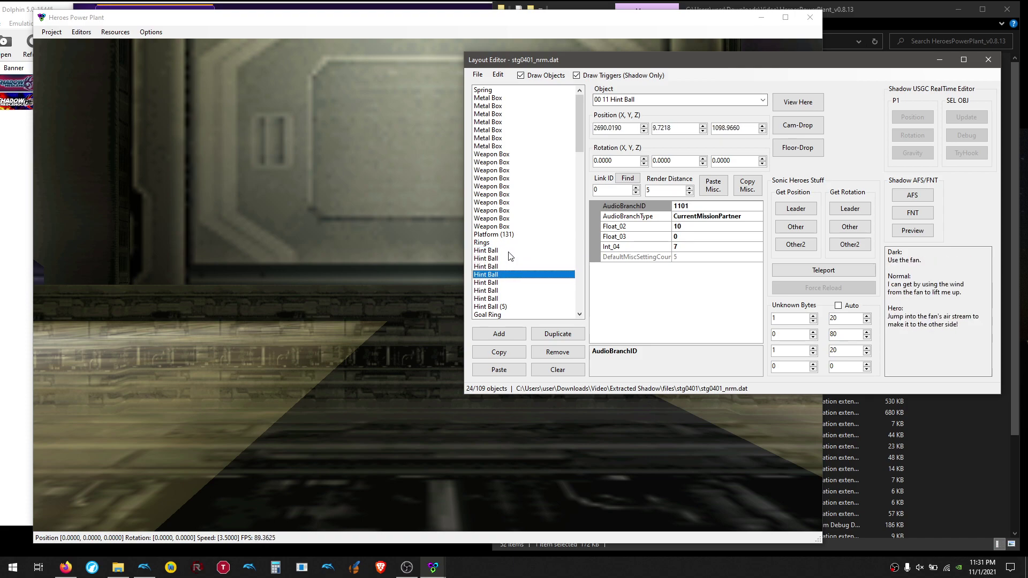
key(Down)
key(Down)
key(Down)
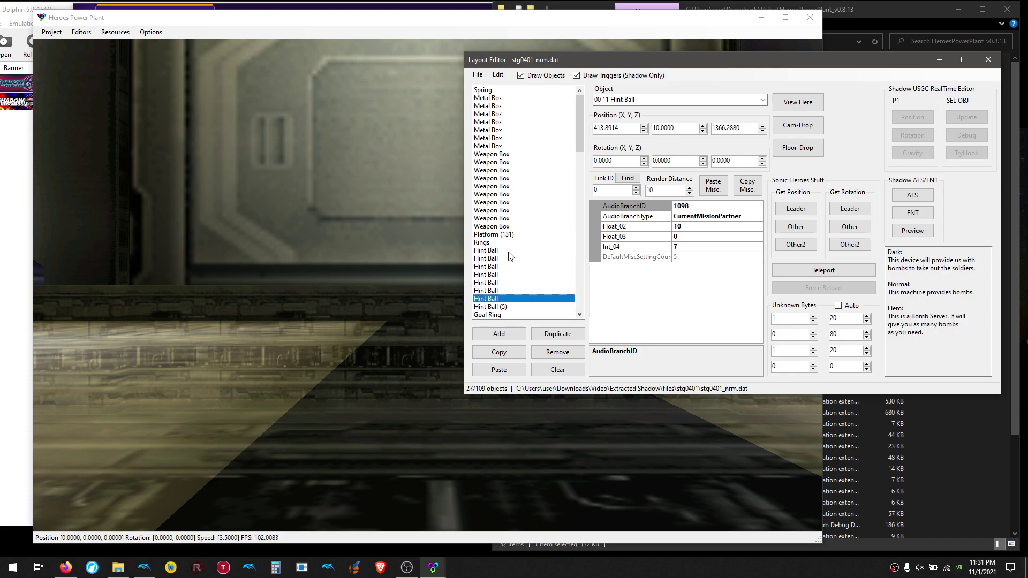
key(Down)
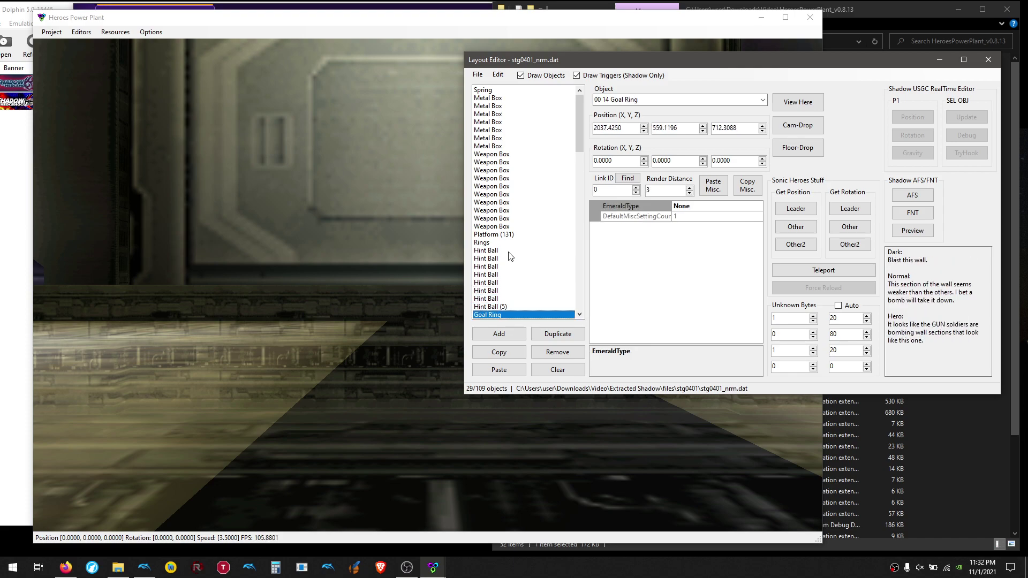
- Check the subtitles of the first several unlinked Trigger: Talking objects in the stg0401_nrm.dat layout
drag(580, 104, 587, 209)
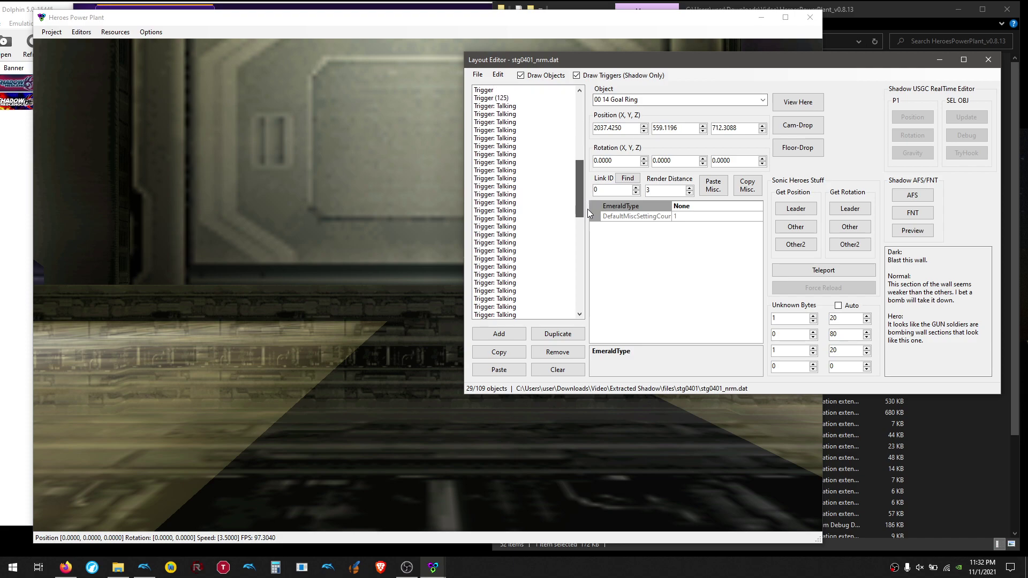
click(520, 106)
key(Down)
key(Down)
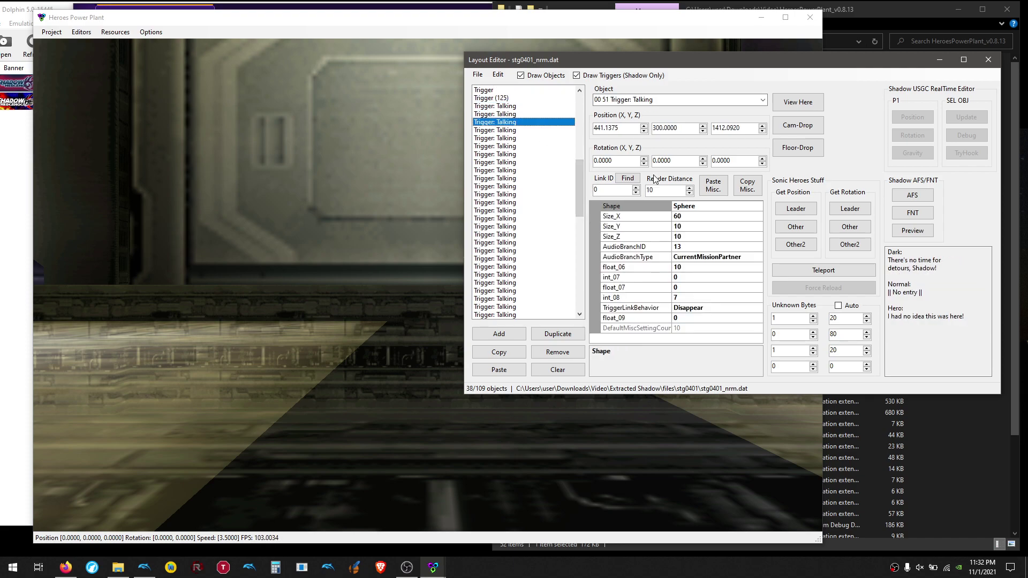
key(Down)
key(Down)
key(Down)
key(Down)
key(Down)
key(Down)
key(Down)
- Select the Trigger: Talking (130) object and highlight its Hero line "There's another map here! Let's take a look!"
drag(580, 190, 583, 241)
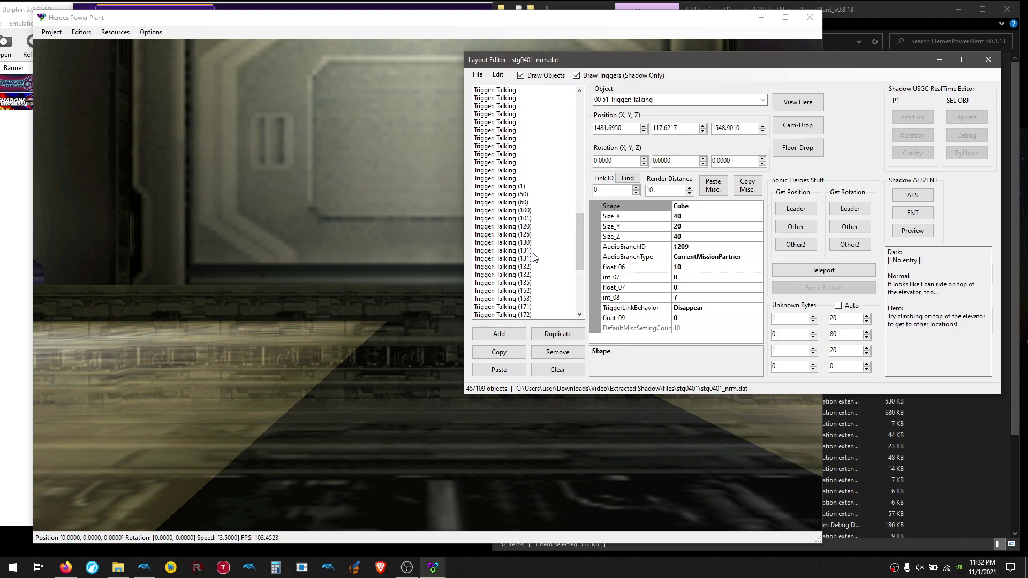
click(503, 242)
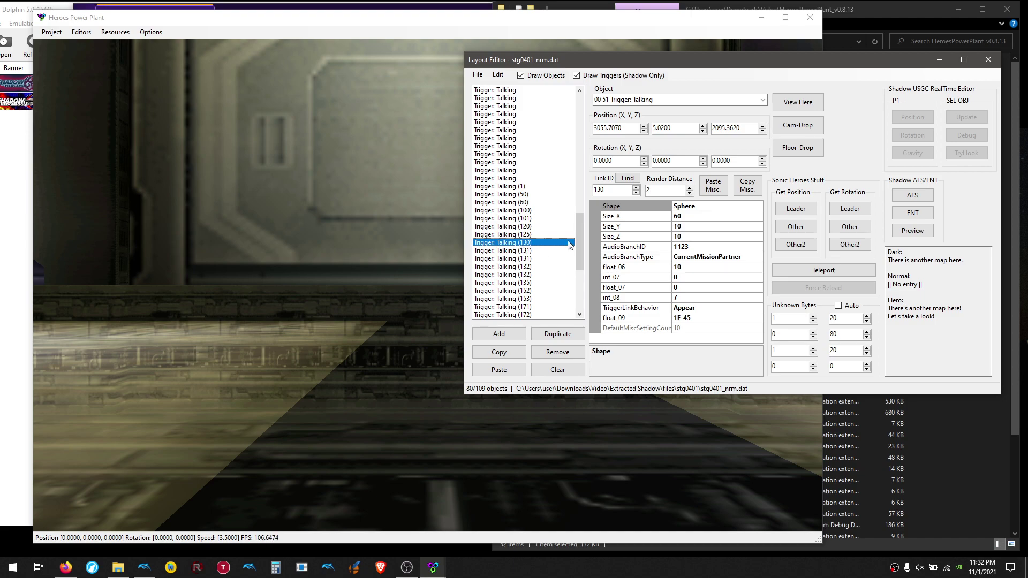
drag(953, 321, 868, 309)
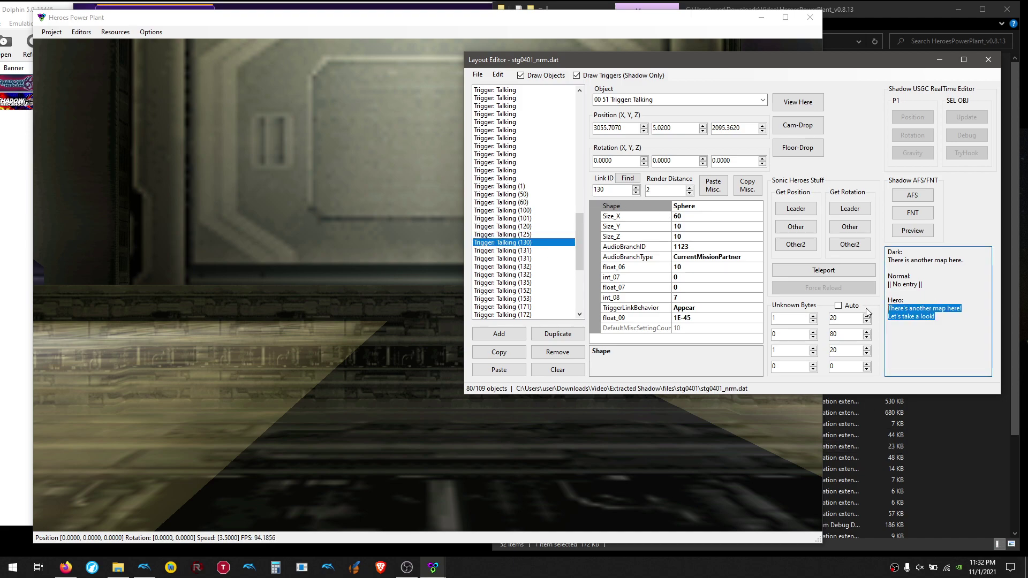
click(956, 316)
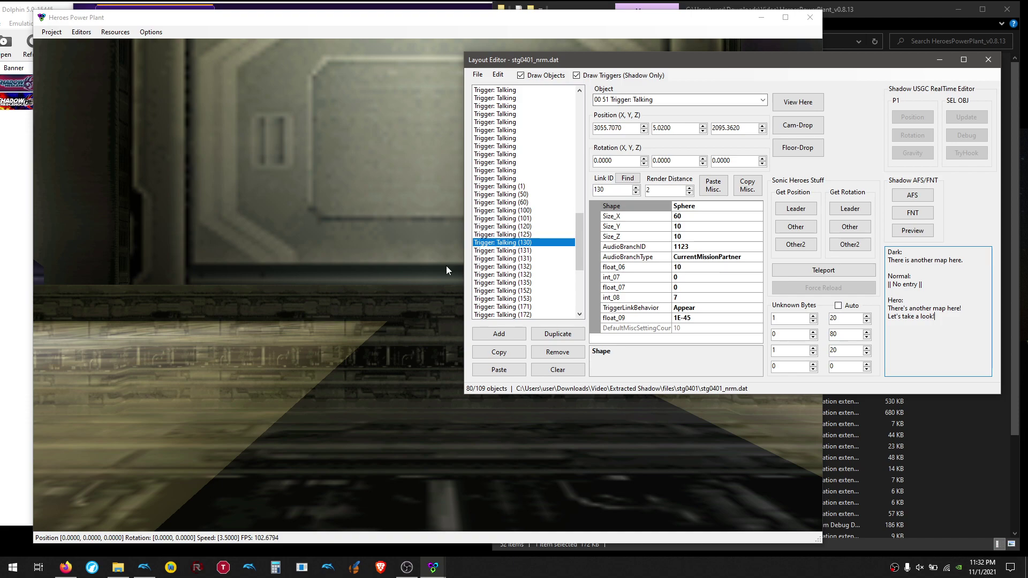
- Bring the 3D view to the Trigger: Talking (130) object and move the Layout Editor clear of it
click(803, 102)
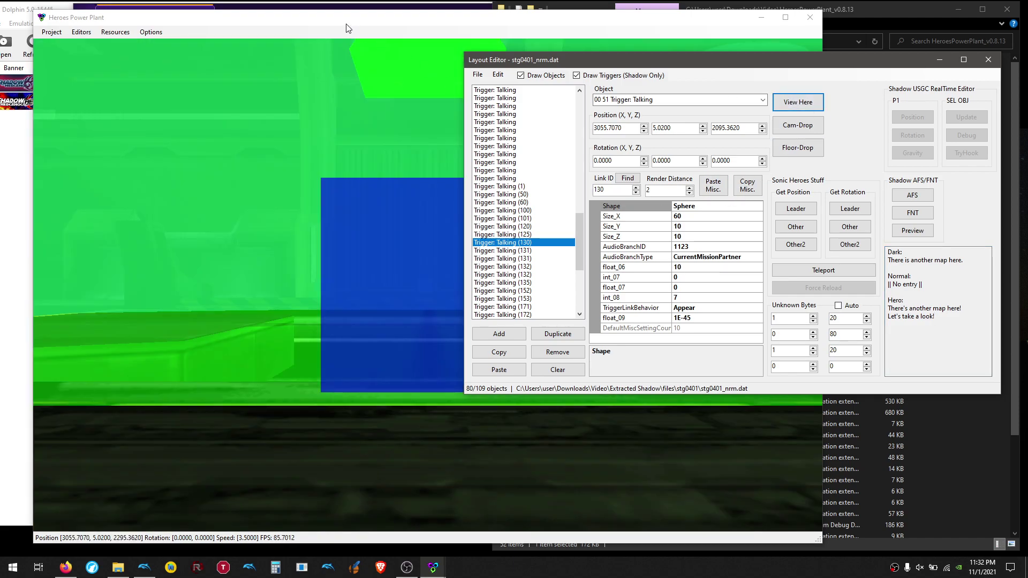
click(361, 207)
drag(562, 63, 677, 57)
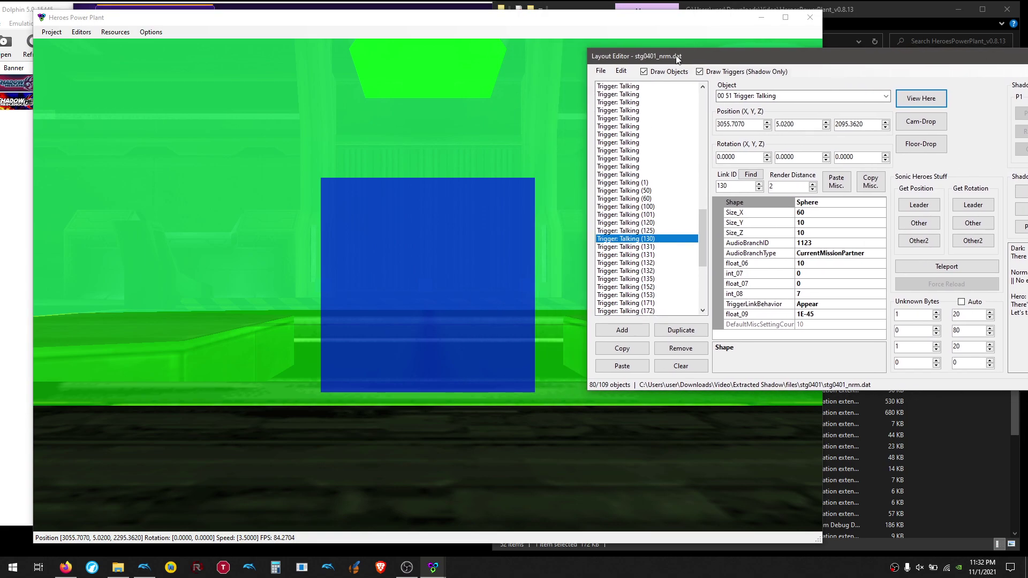
- Fly the camera around the Trigger: Talking (130) sphere to examine where it sits in the room
click(486, 477)
key(s)
key(a)
key(d)
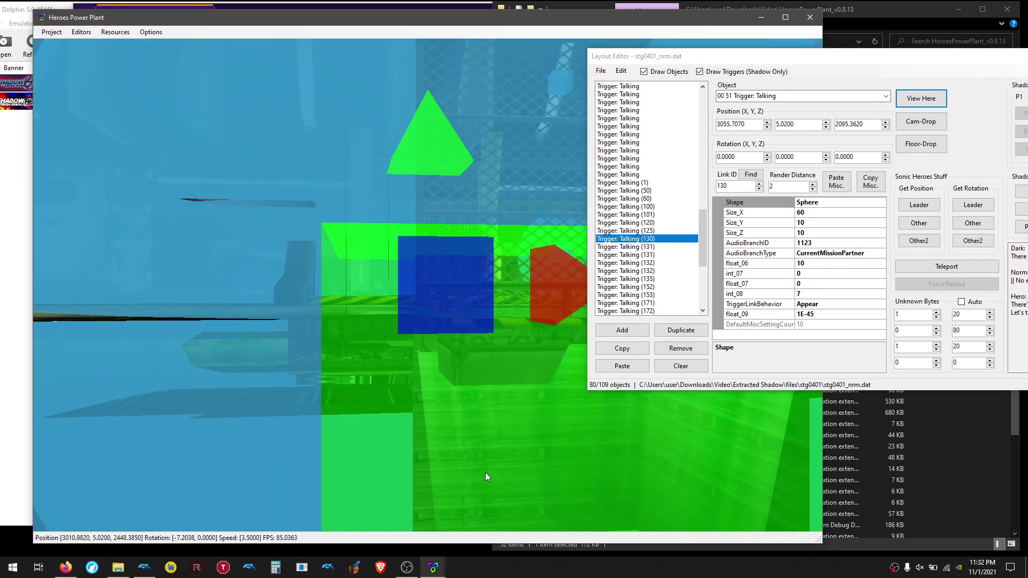
key(a)
key(w)
key(s)
key(s)
key(z)
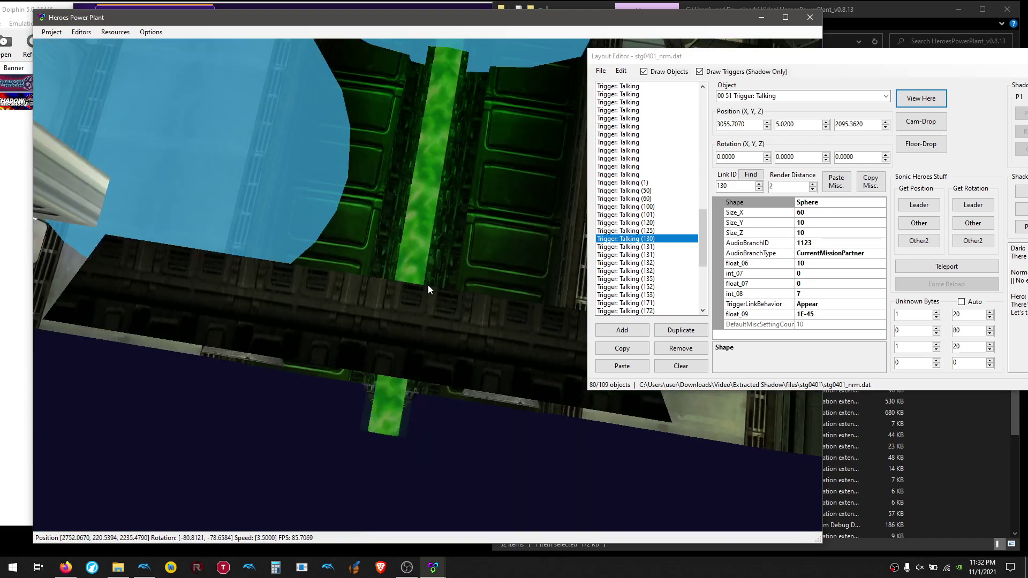
key(w)
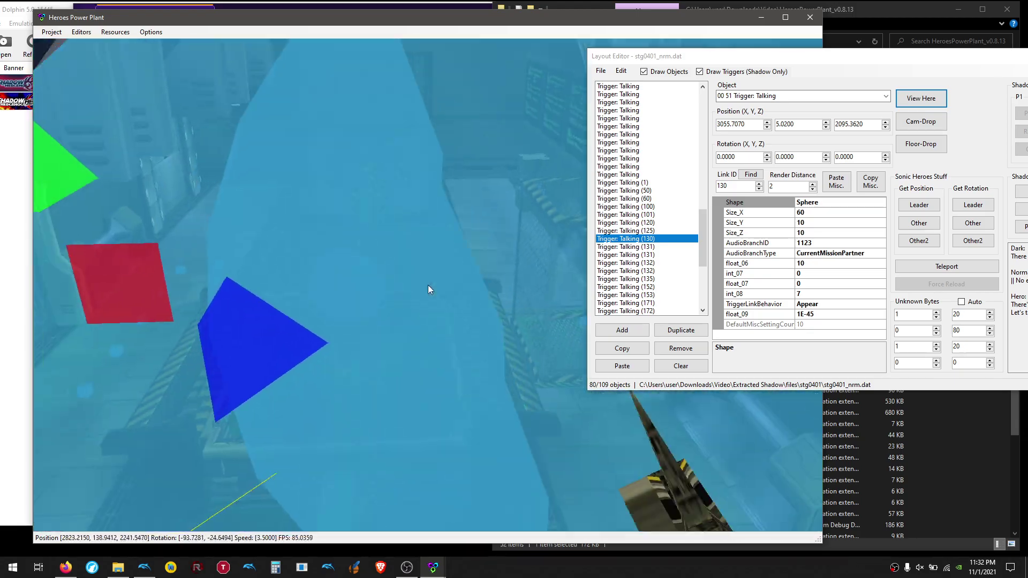
key(s)
key(w)
drag(423, 283, 429, 285)
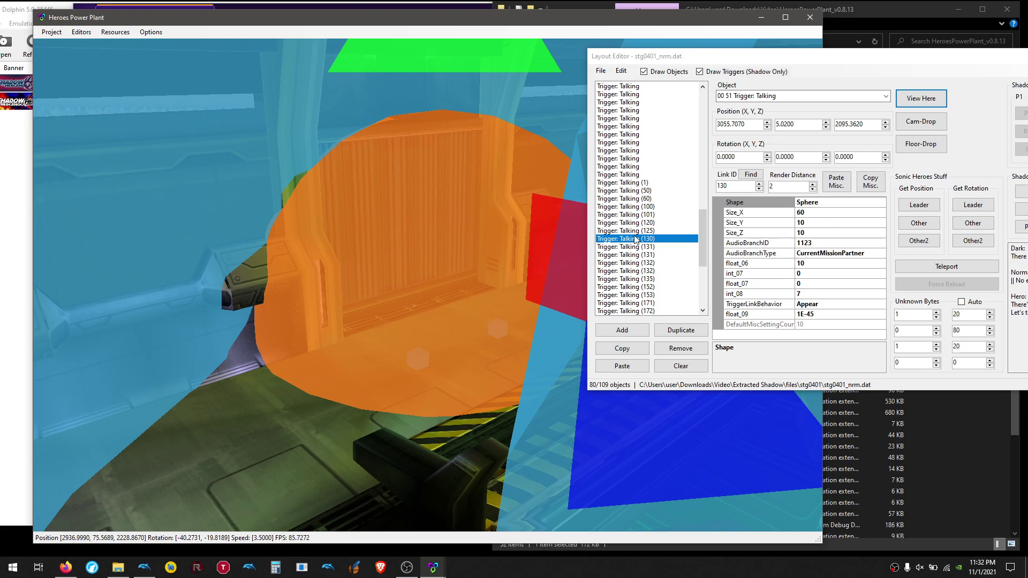
scroll(397, 247, down, 13)
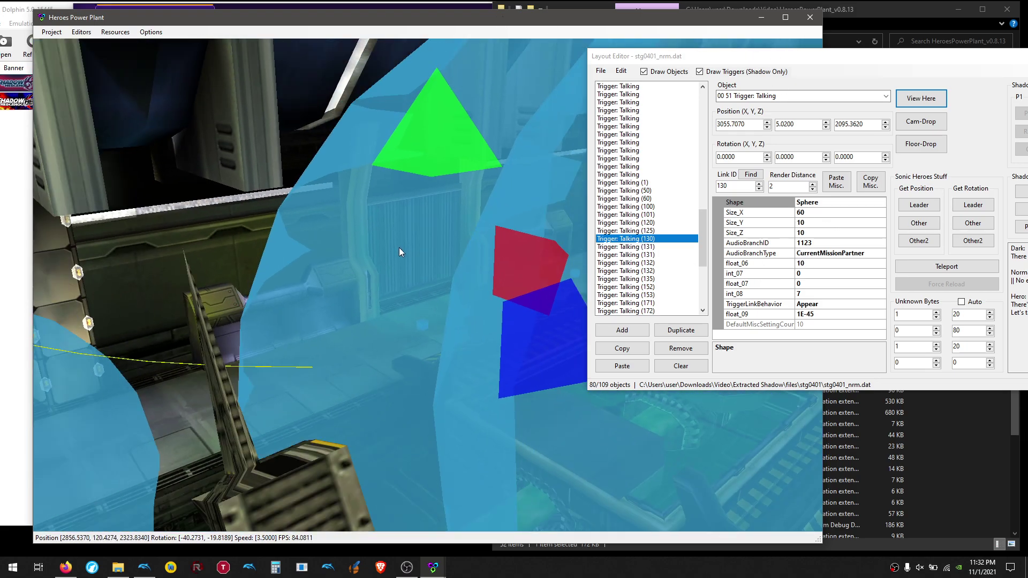
scroll(401, 249, up, 4)
- Select the large Trigger: Talking (132) sphere in the 3D view and read its properties and subtitles in the Layout Editor
click(433, 263)
click(406, 324)
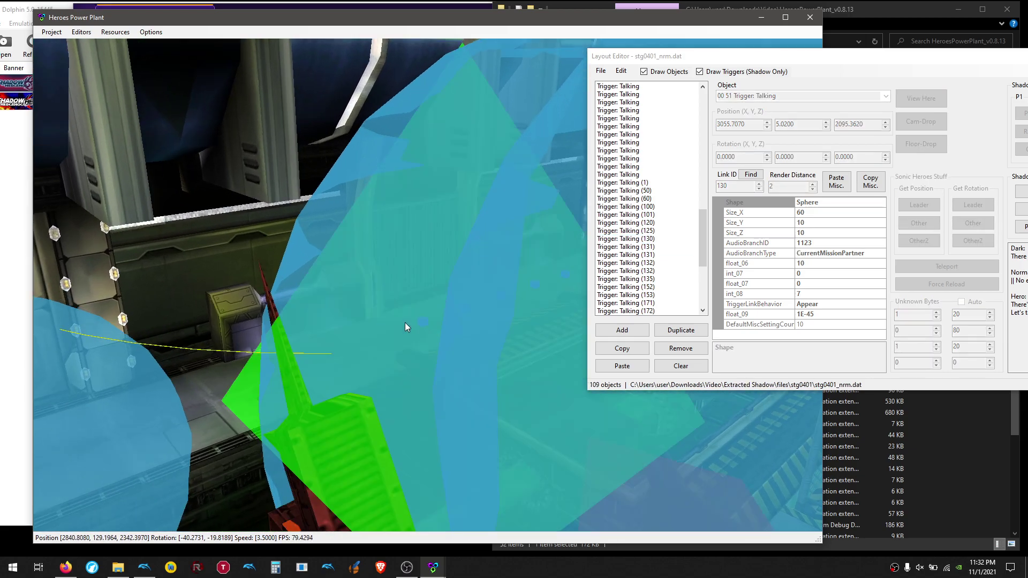
click(550, 98)
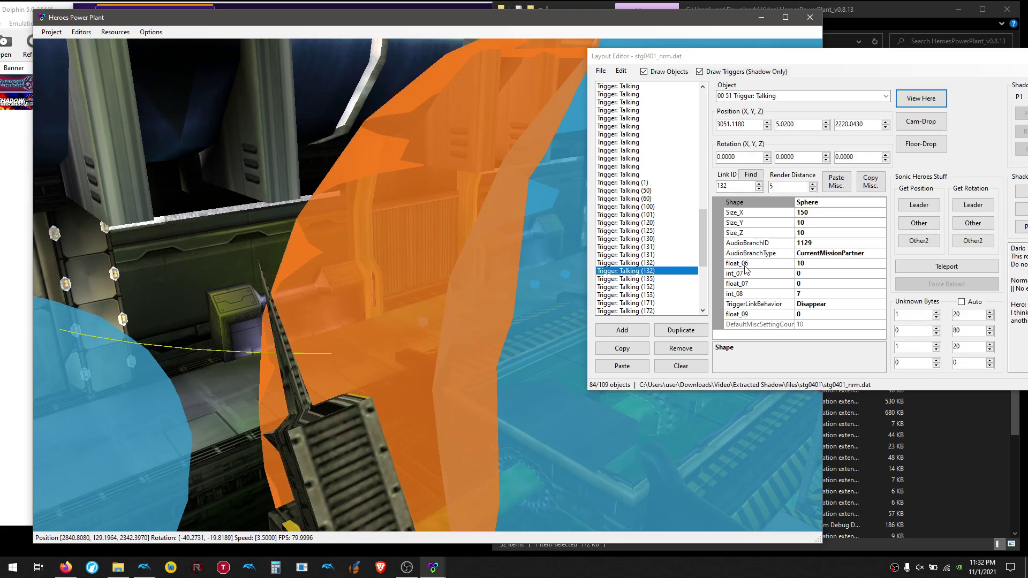
drag(861, 70, 661, 52)
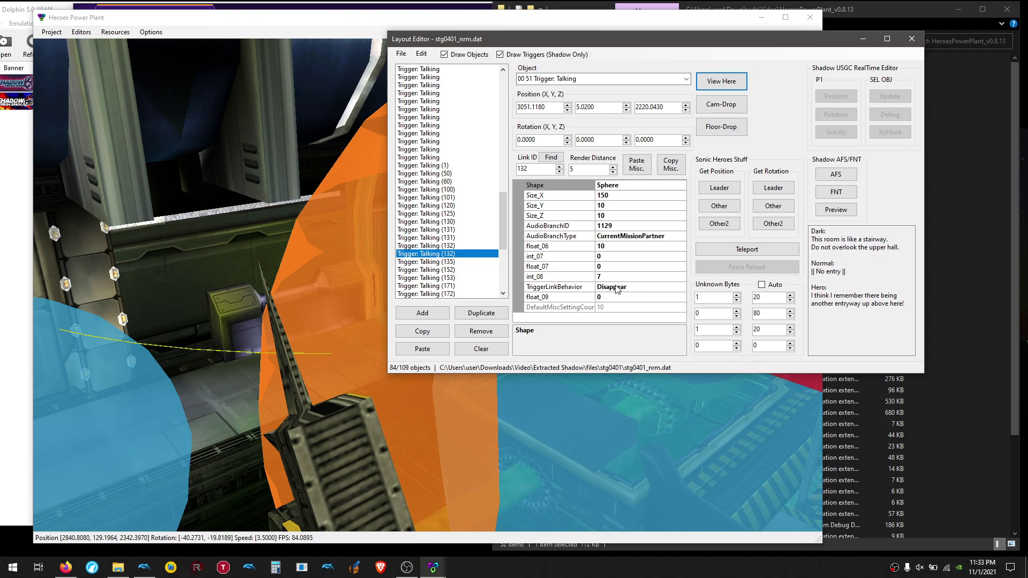
drag(468, 36, 571, 60)
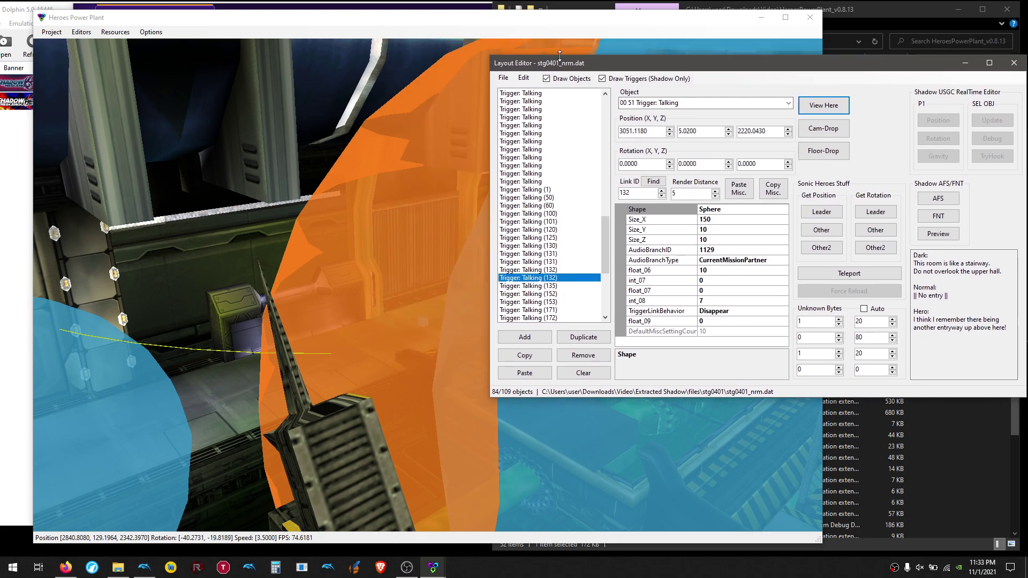
- Move in on the smaller talking sphere, reselect Trigger: Talking (130) and inspect its TriggerLinkBehavior property
click(452, 171)
key(w)
click(413, 298)
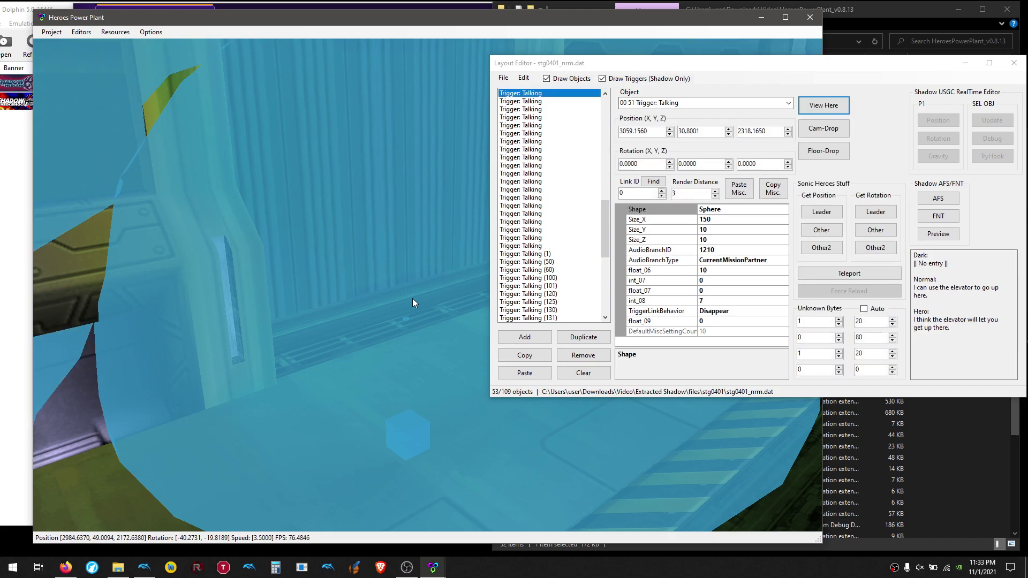
click(565, 311)
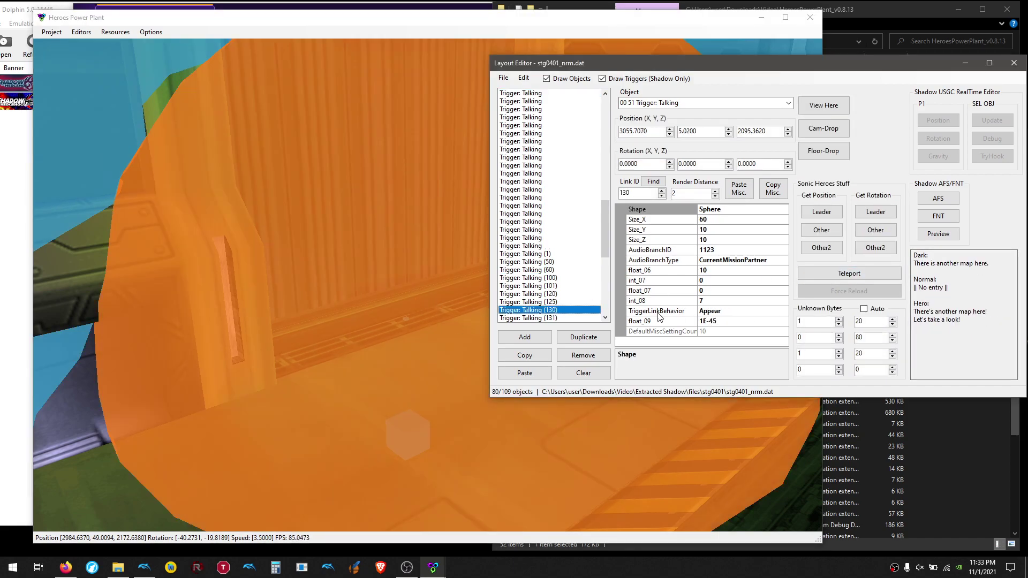
click(718, 313)
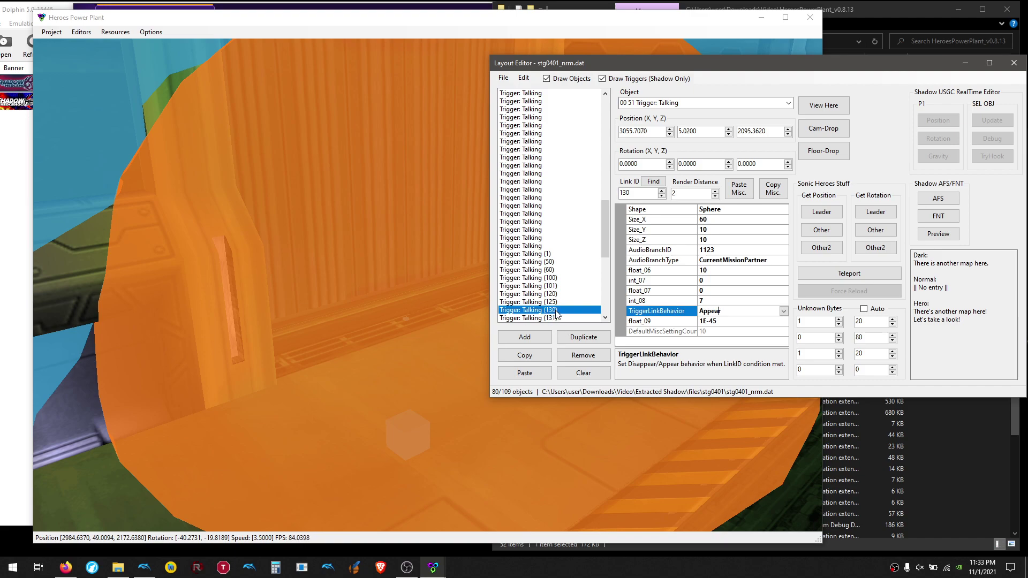
- Search the stg0401_nrm.dat layout for other objects with Link ID 130, and move the Layout Editor off the view
click(653, 182)
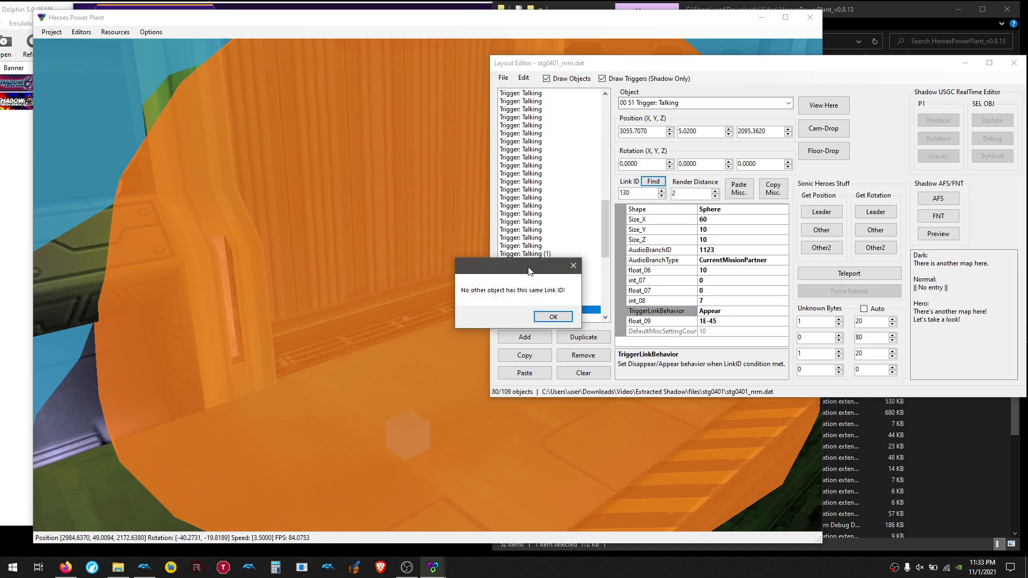
drag(485, 271, 646, 192)
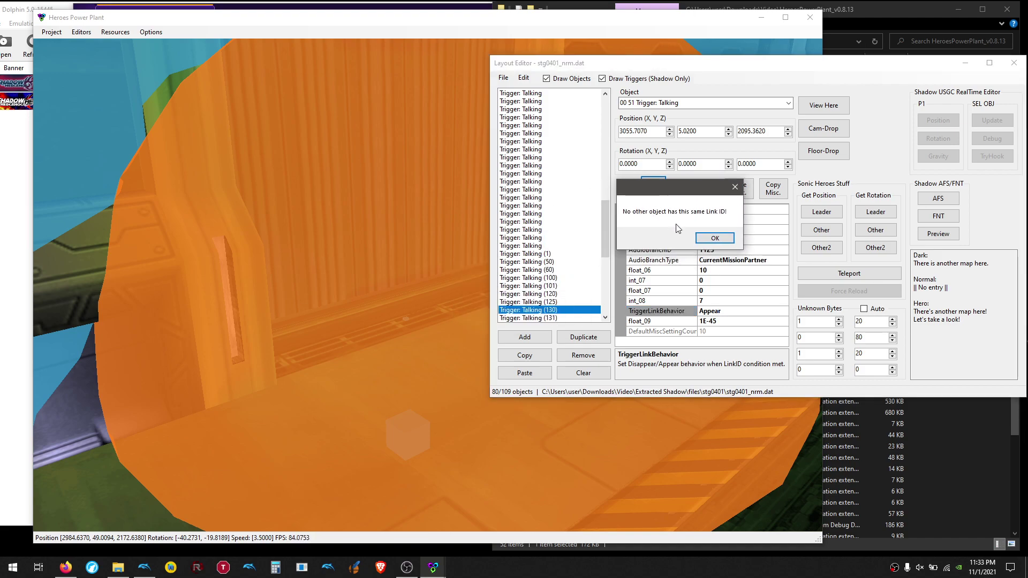
click(717, 240)
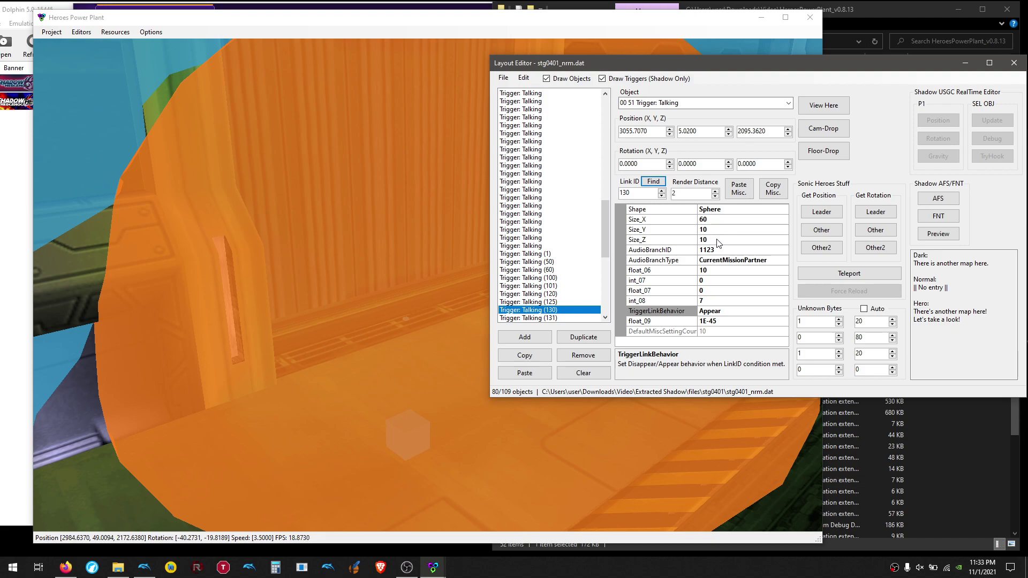
drag(568, 53, 709, 50)
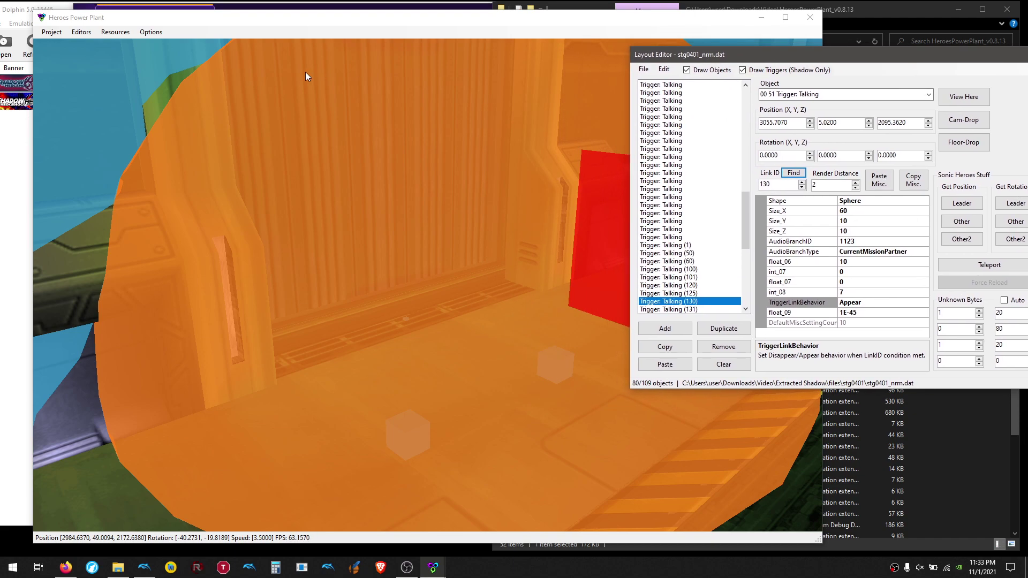
- Open the stg0401_cmn.dat layout in a second Layout Editor beside the stg0401_nrm.dat one
click(79, 34)
click(79, 33)
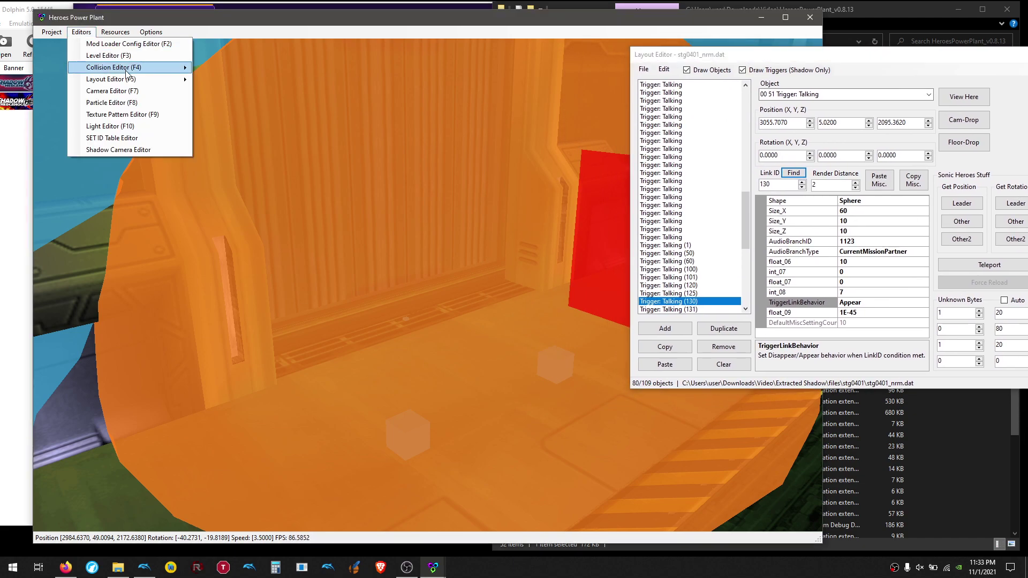
mouse_move(136, 79)
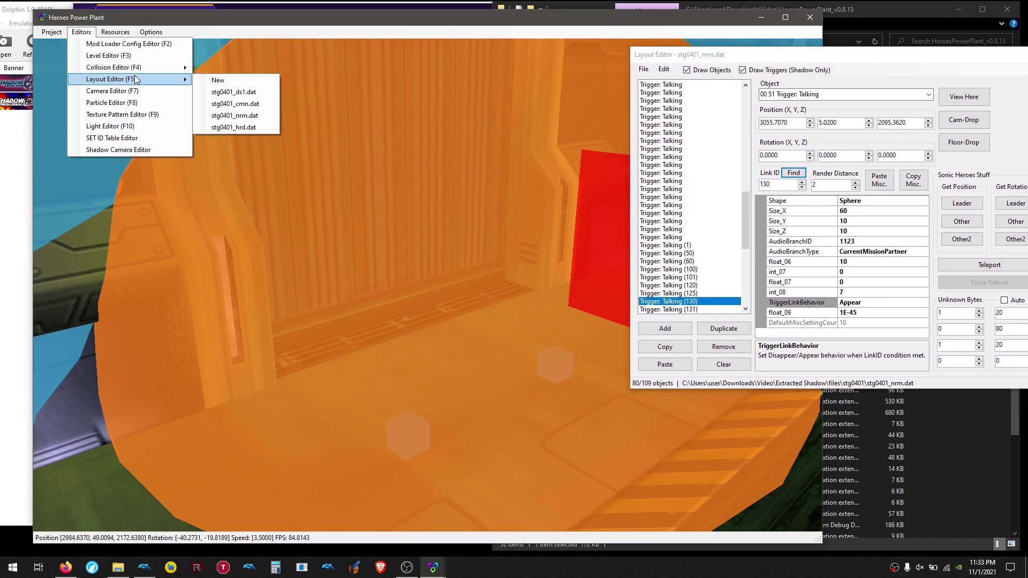
click(249, 104)
drag(170, 79, 196, 82)
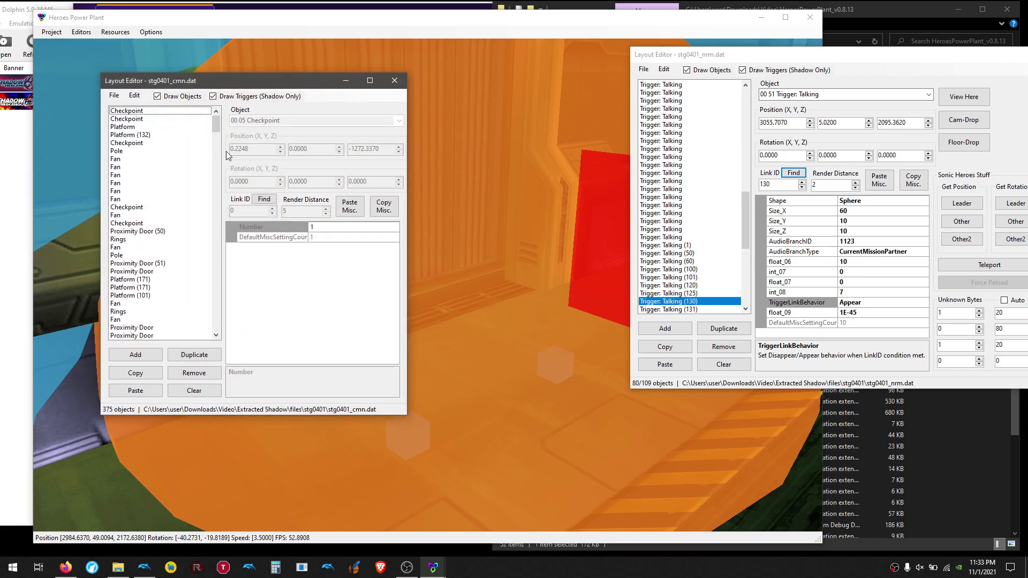
- Search the stg0401_cmn.dat layout for objects with Link ID 130
click(141, 111)
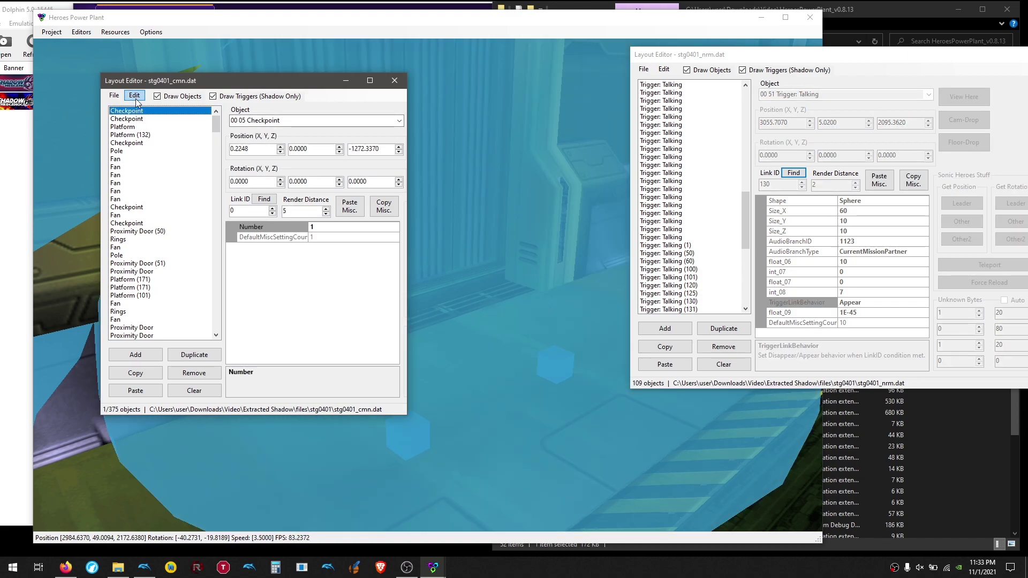
click(135, 95)
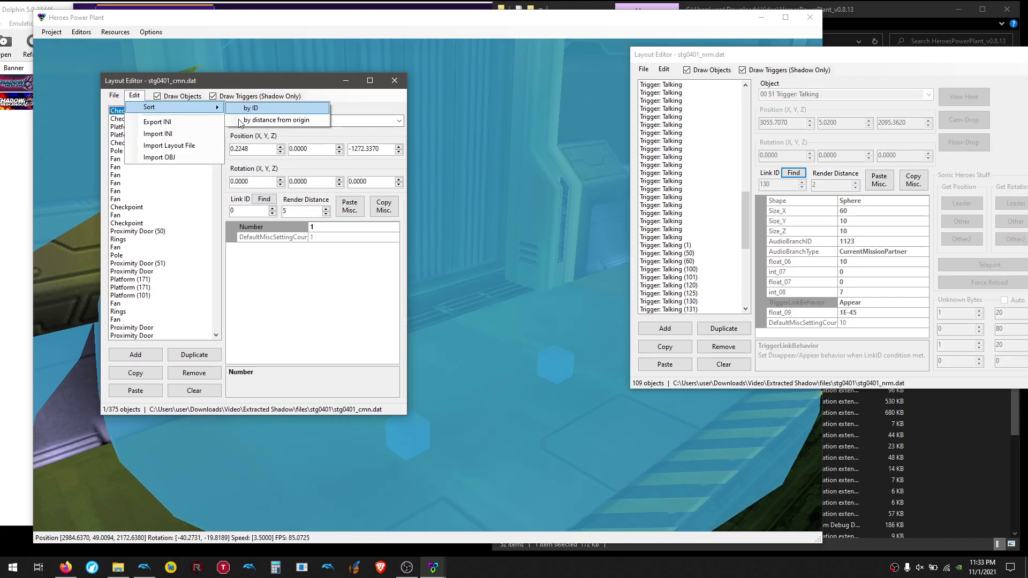
click(185, 199)
click(160, 111)
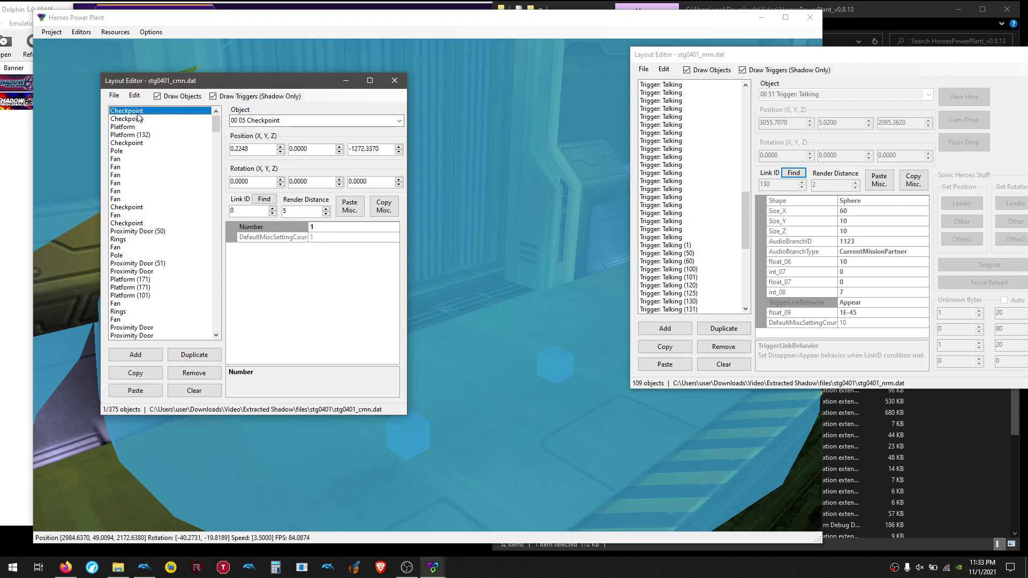
double_click(255, 212)
click(265, 200)
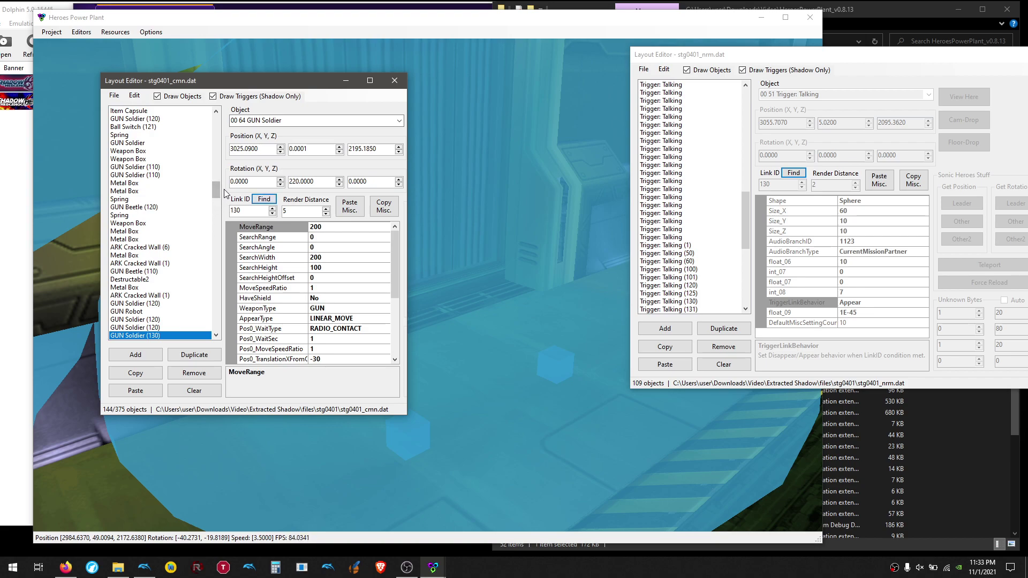
- Look through the GUN Soldier and GUN Beetle entries with Link ID 130, ending on the first GUN Soldier (130)
drag(216, 190, 219, 206)
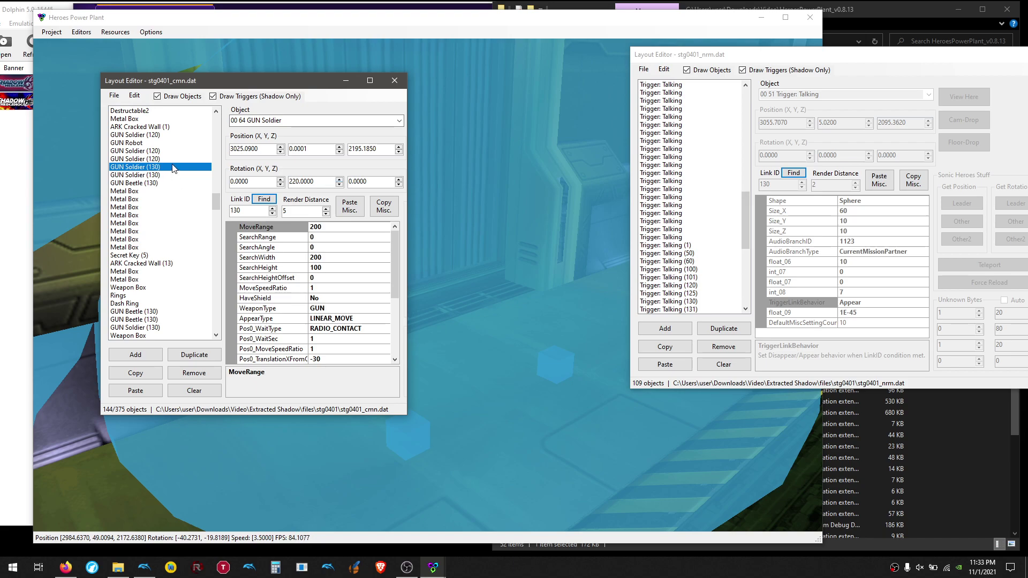
click(703, 301)
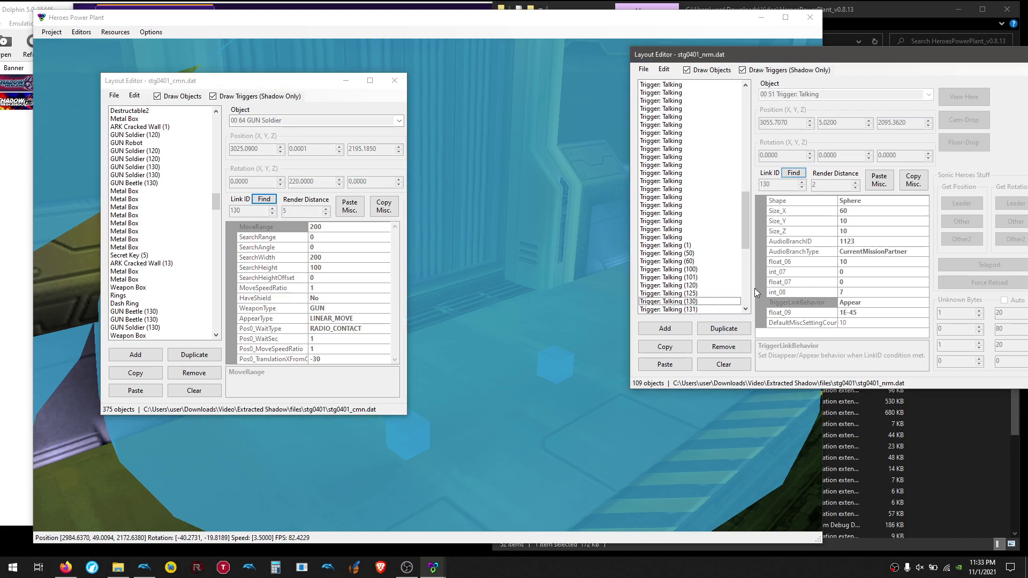
click(142, 183)
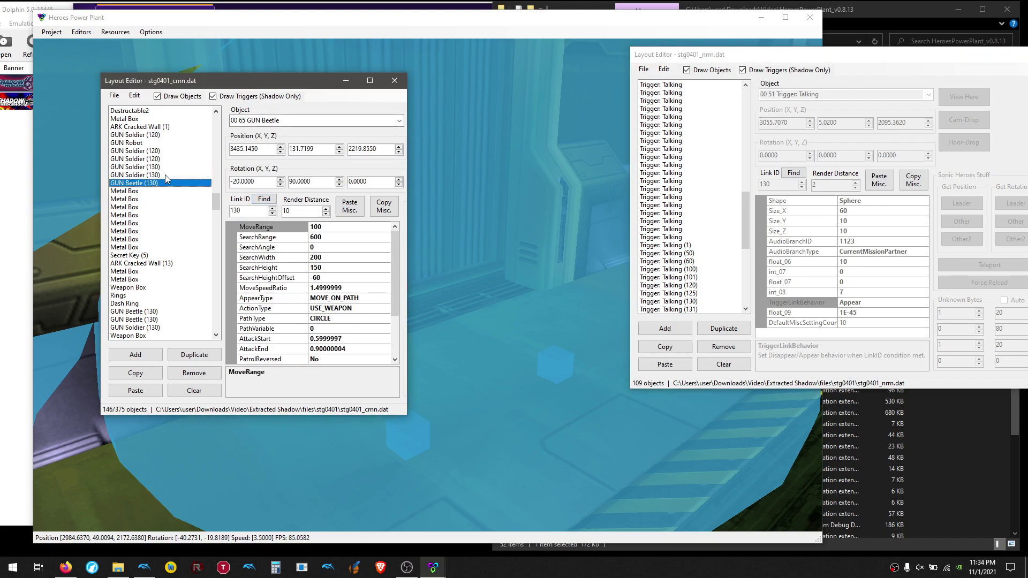
key(Up)
key(Up)
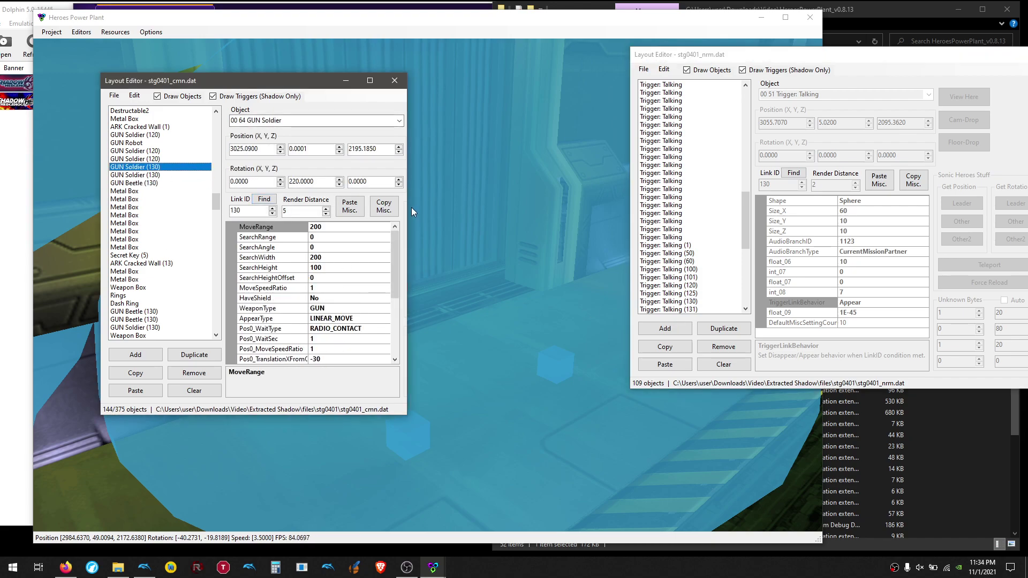
- Widen the stg0401_cmn.dat Layout Editor, bring the camera to the first GUN Soldier (130) and clear the window off the view
drag(407, 204, 465, 207)
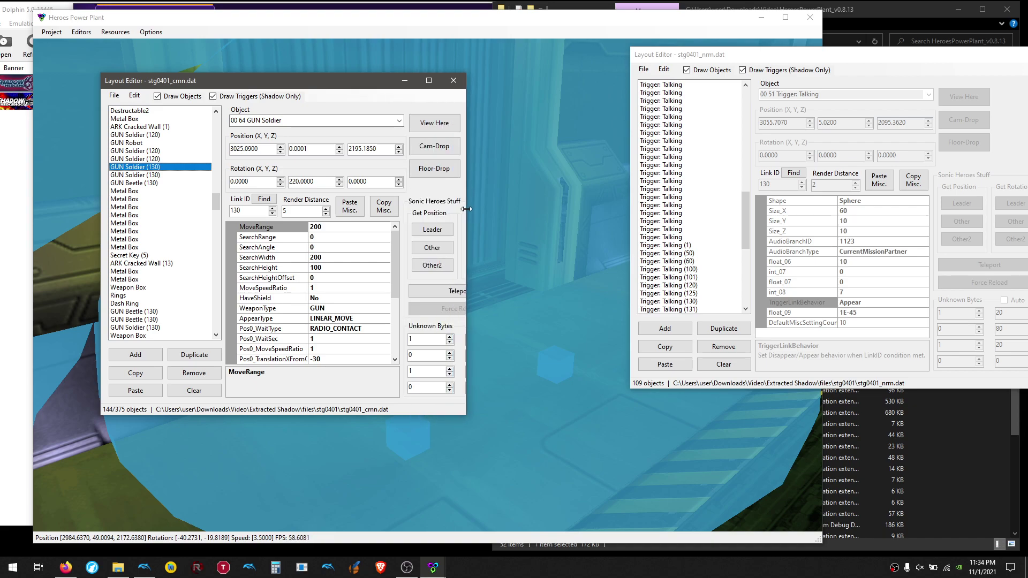
click(427, 121)
drag(311, 84, 254, 290)
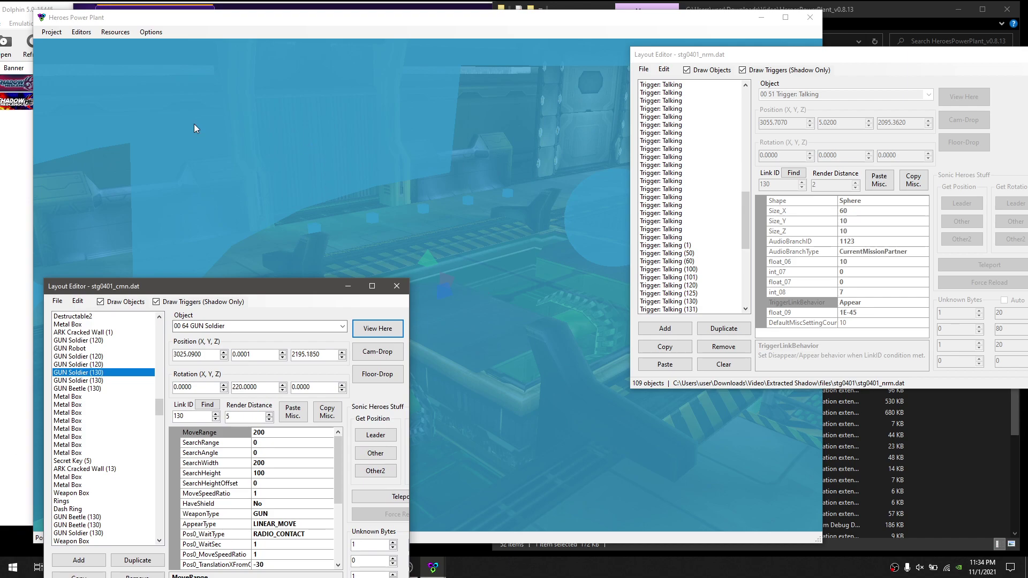
- Add the enemy models as object ONE resources from the enemy folder of Extracted Shadow's files directory
click(119, 33)
click(148, 82)
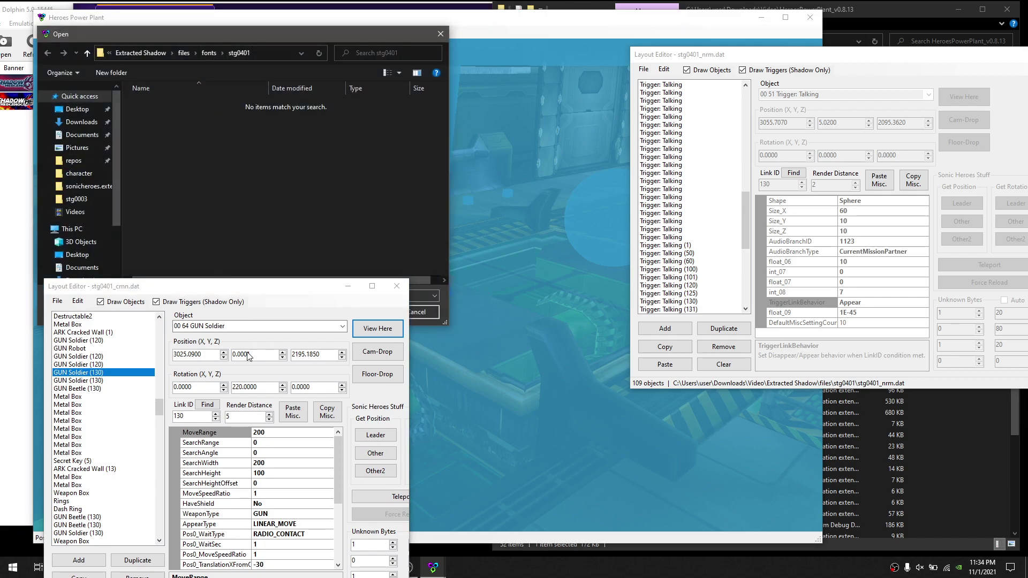
click(209, 56)
drag(207, 37, 396, 11)
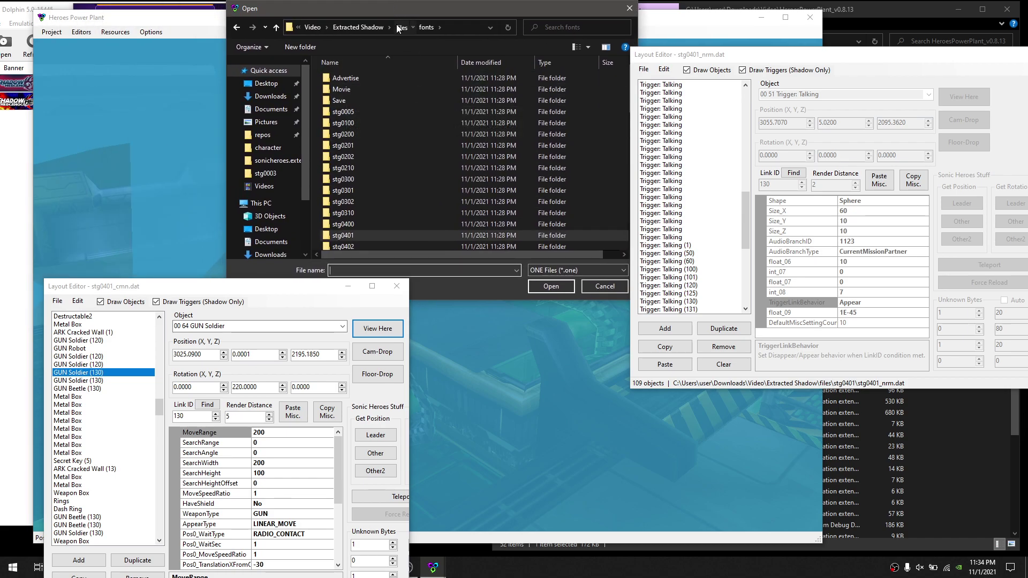
click(397, 26)
double_click(367, 124)
click(371, 91)
scroll(375, 215, down, 3)
shift+click(379, 244)
key(Return)
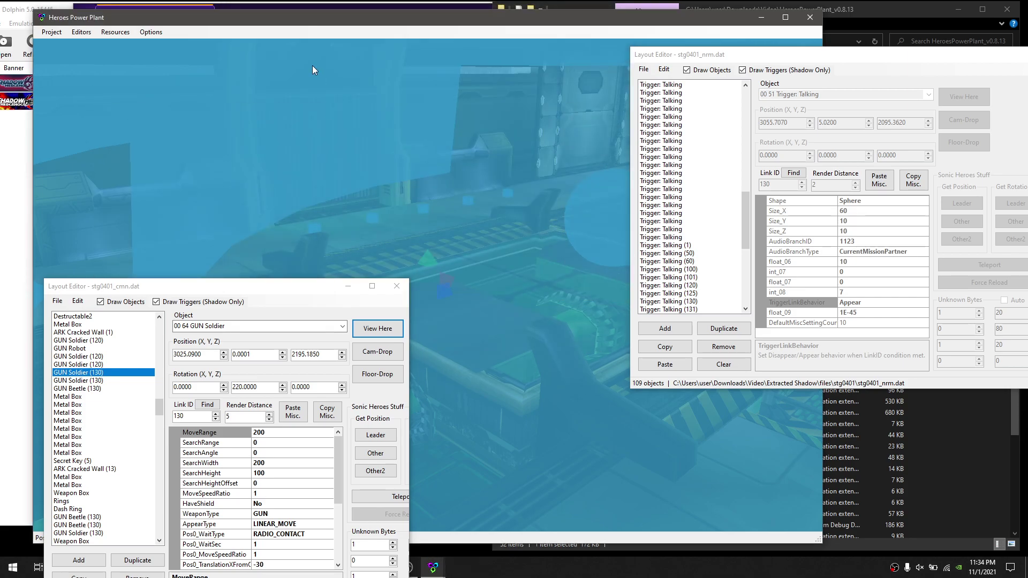
- Add stg_cmn_gdt.one from the Extracted Shadow files folder as an object ONE resource
click(115, 33)
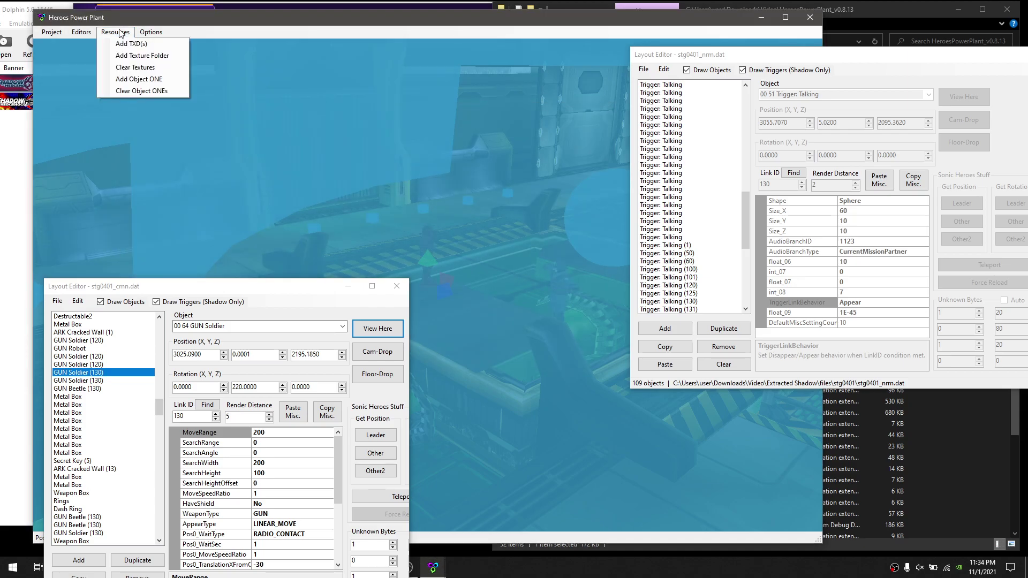
click(156, 79)
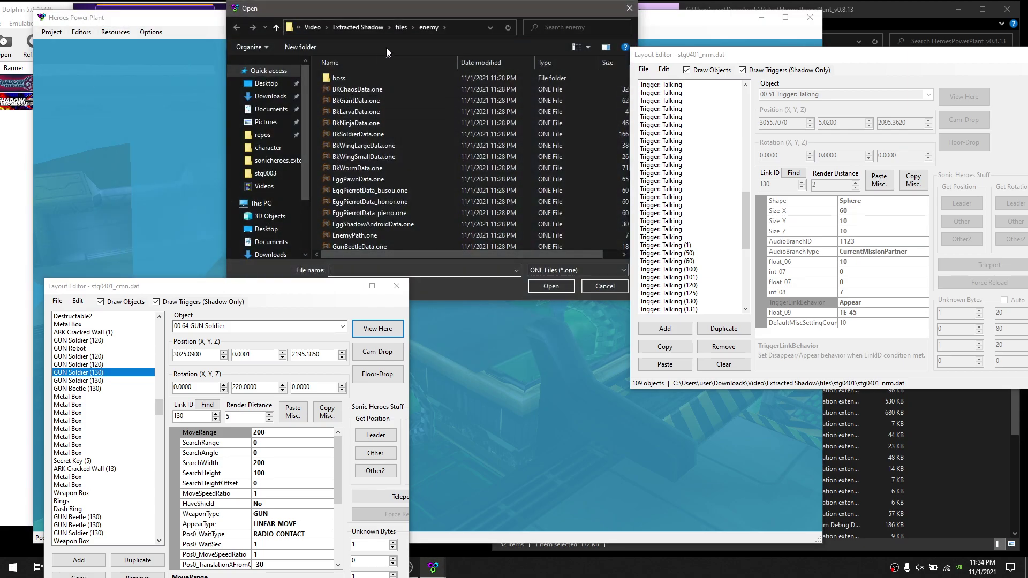
click(401, 29)
double_click(416, 165)
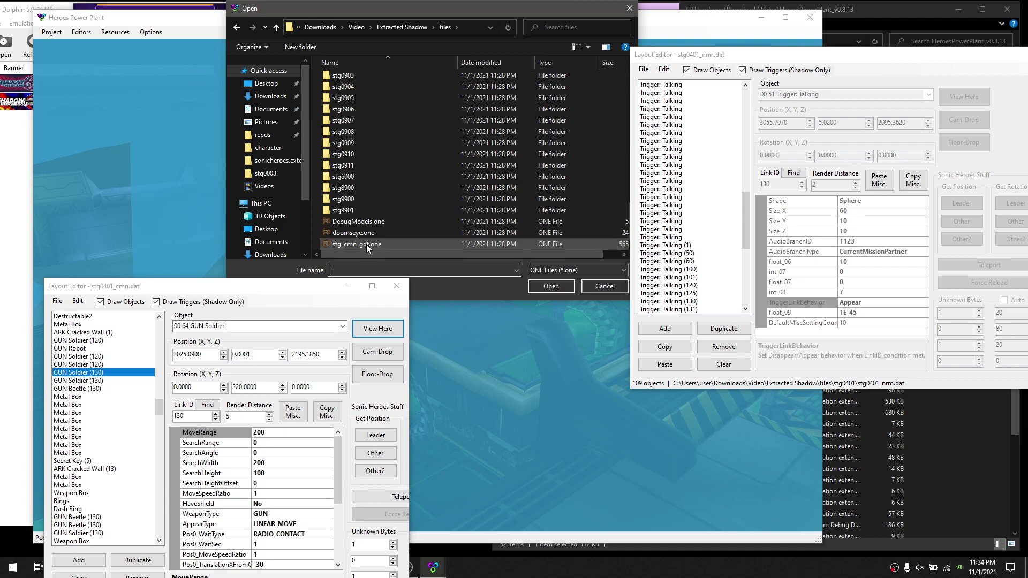
double_click(367, 244)
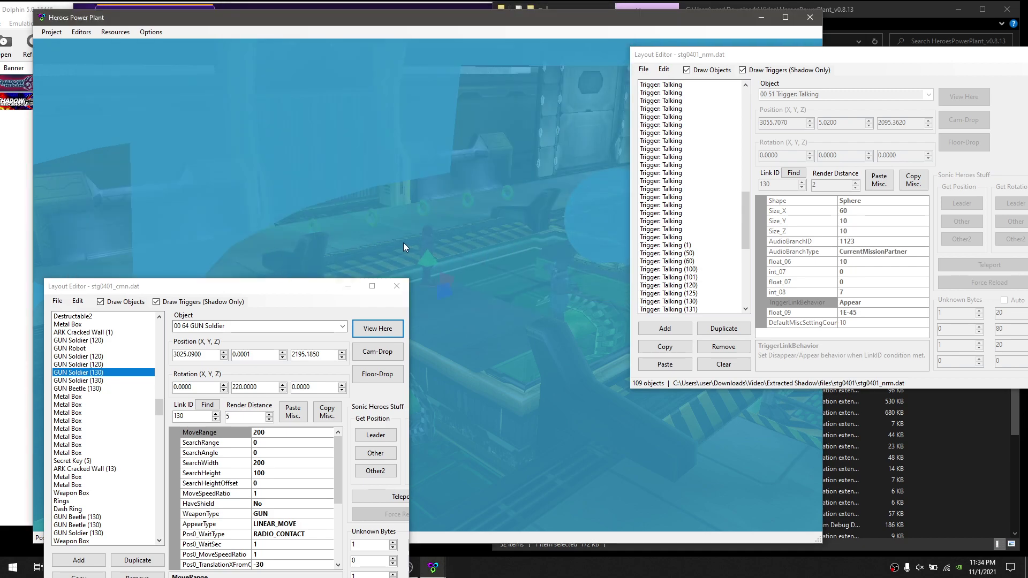
- Hide the stg0401_nrm.dat triggers and inspect the first GUN Soldier (130) in the 3D view
click(772, 71)
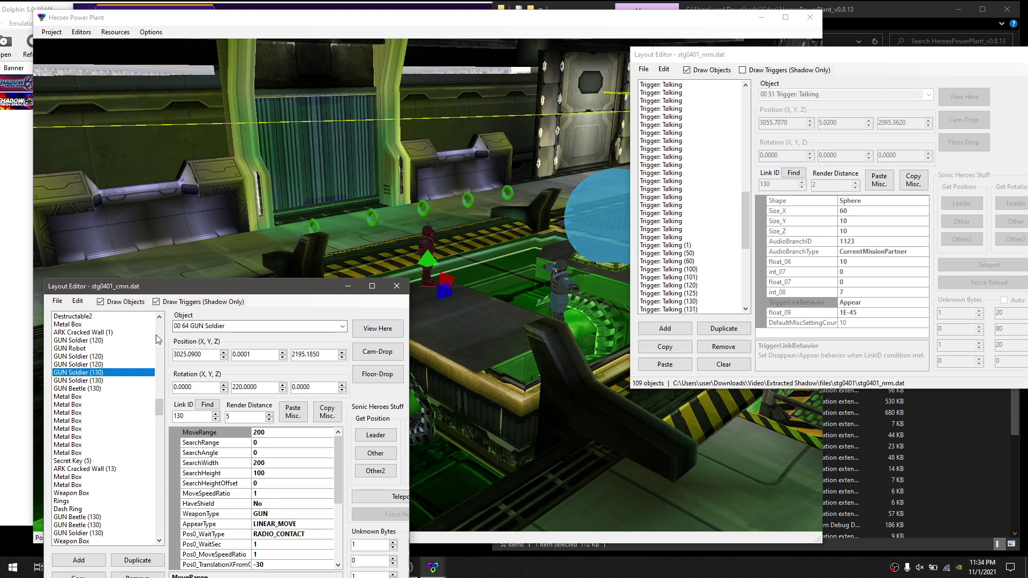
click(491, 234)
scroll(491, 233, up, 3)
scroll(490, 234, down, 1)
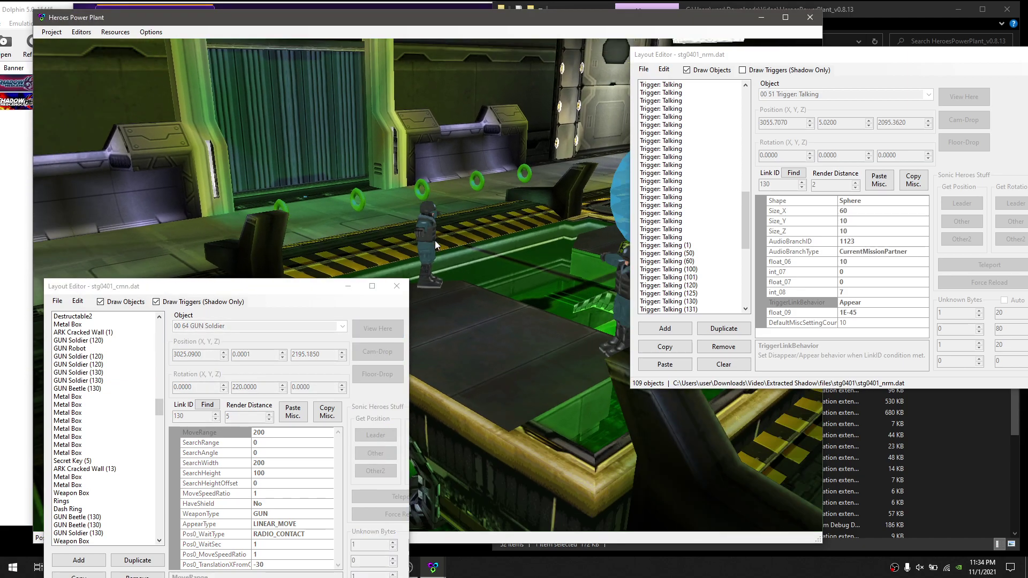
click(435, 240)
key(s)
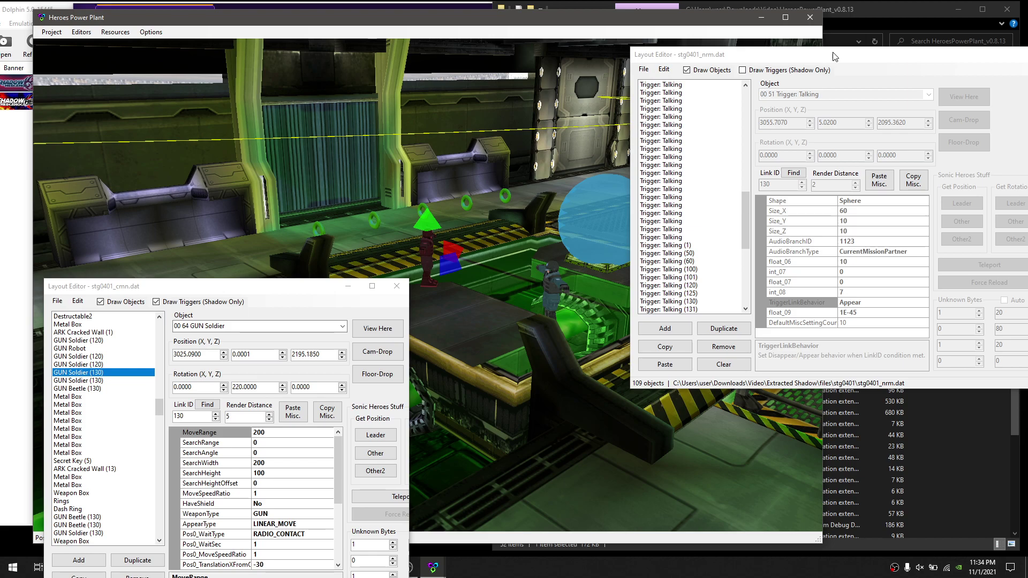
- Show the stg0401_nrm.dat triggers to examine the talking spheres around the soldiers, and hide them again
click(807, 73)
click(406, 224)
key(z)
key(w)
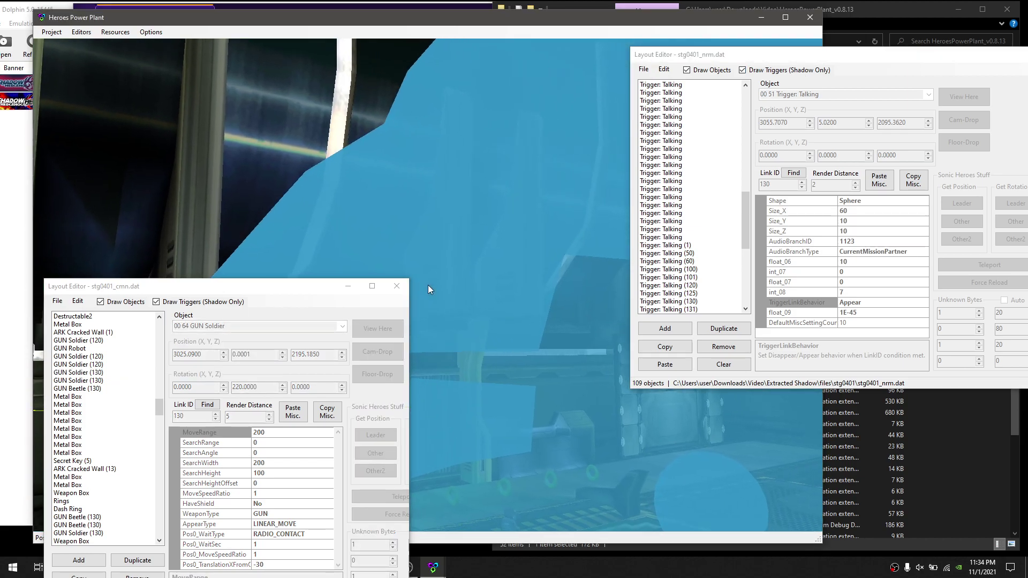
key(w)
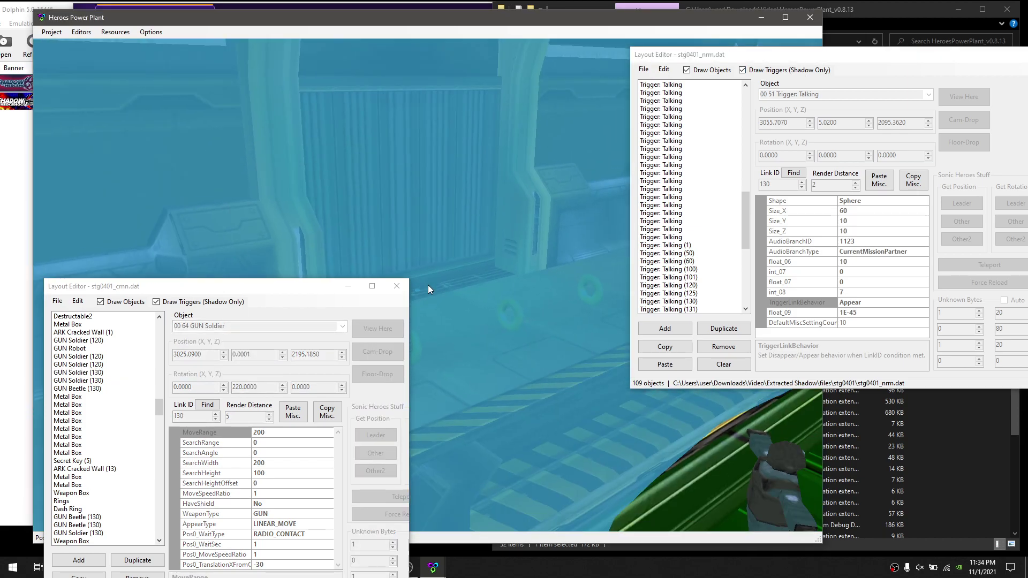
key(w)
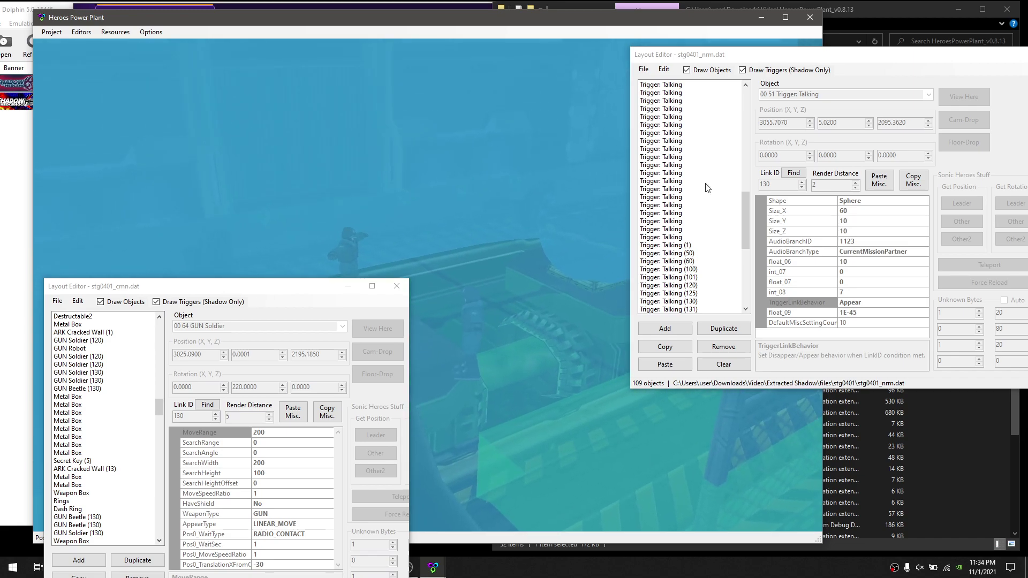
click(788, 70)
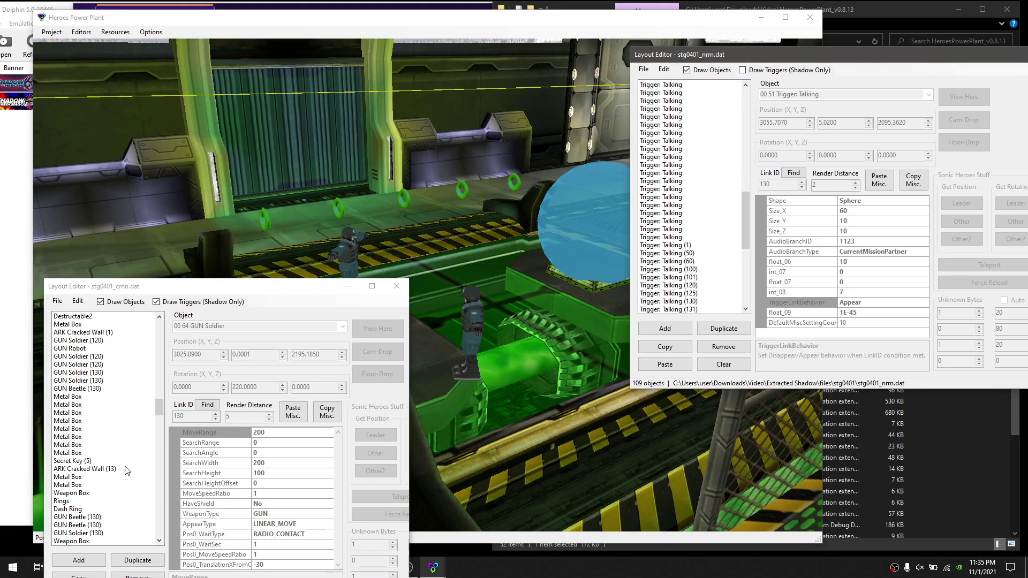
- Select the second GUN Soldier (130), view the GUN Beetle (130) listed below it and examine its surroundings
click(106, 377)
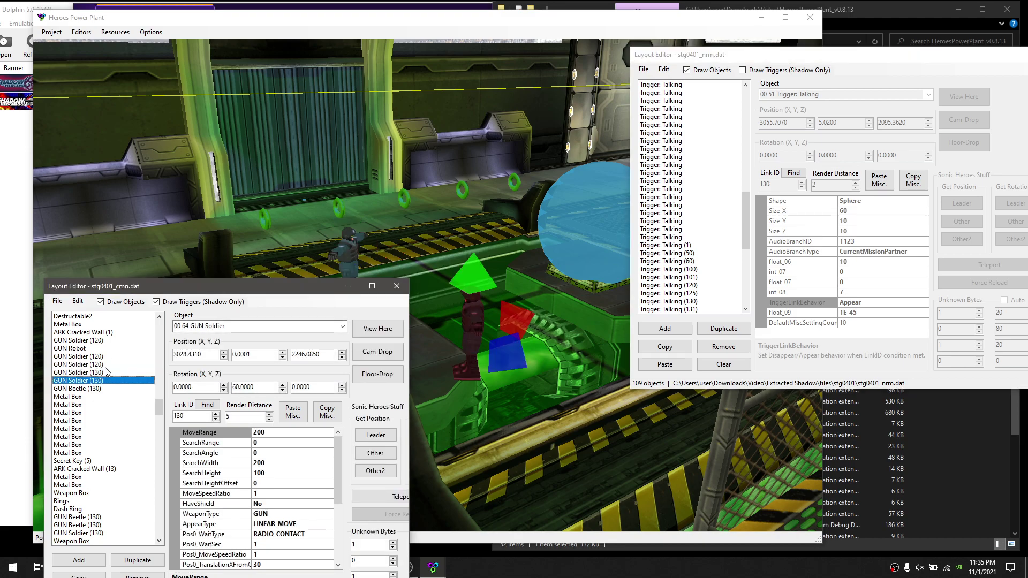
key(Down)
click(393, 330)
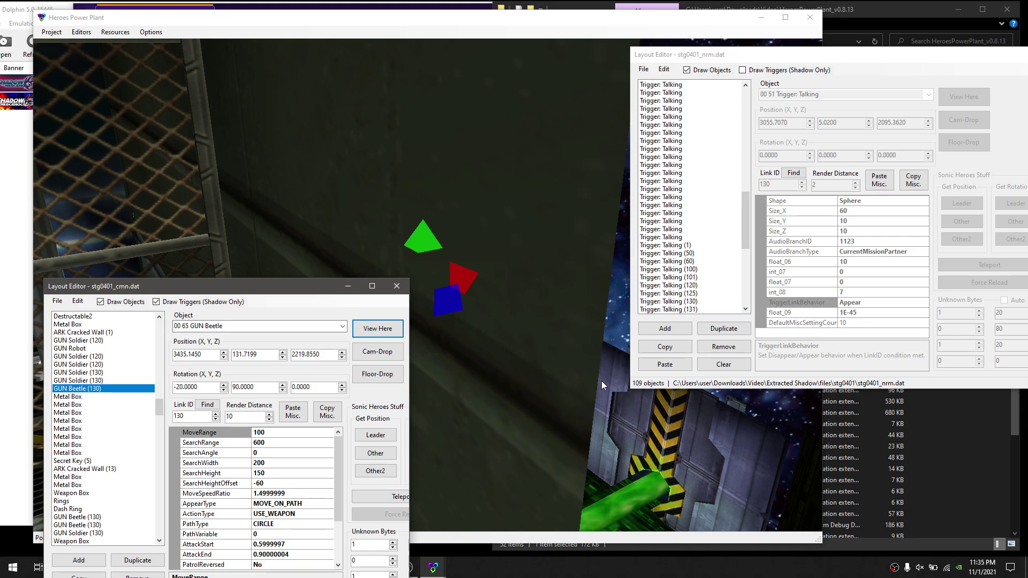
click(640, 409)
key(s)
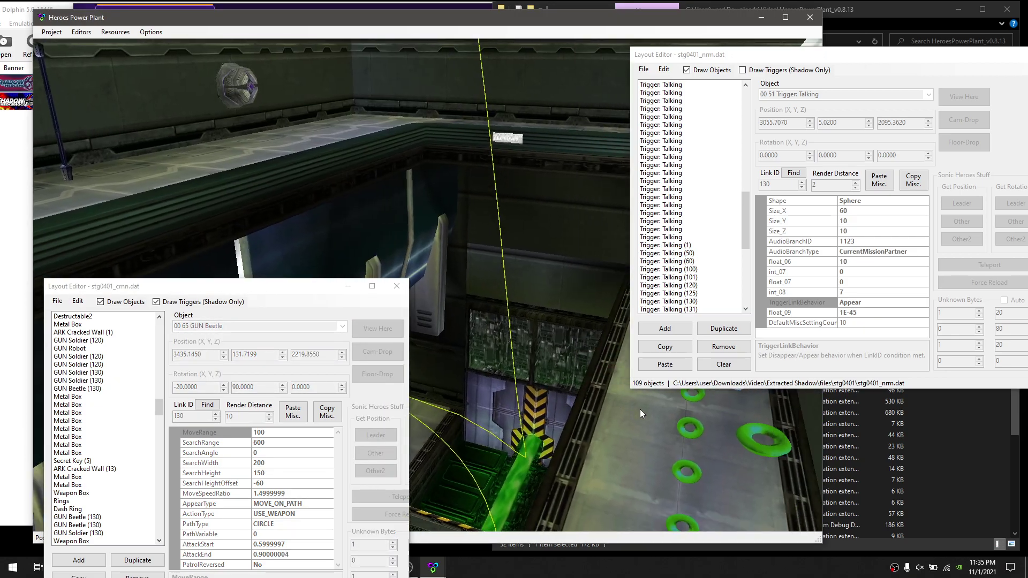
key(w)
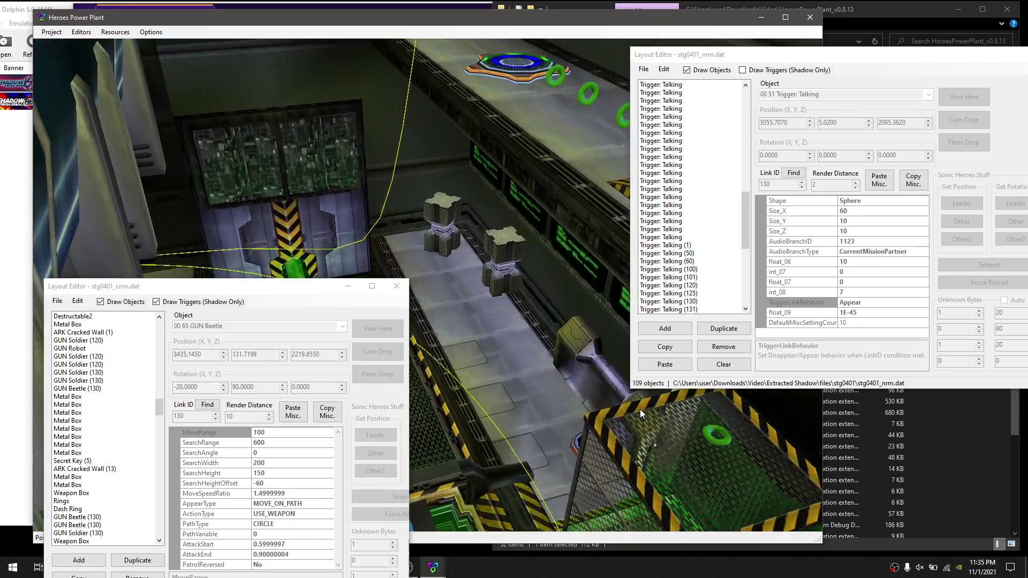
key(w)
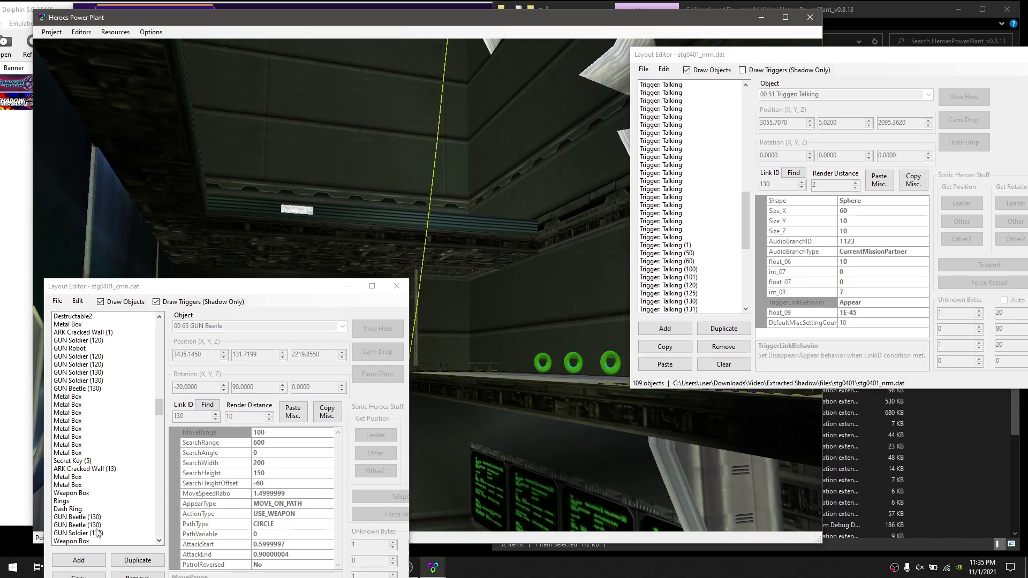
- Find the next Link ID 130 object after the last listed GUN Beetle (130), view it and examine the area around it
click(98, 528)
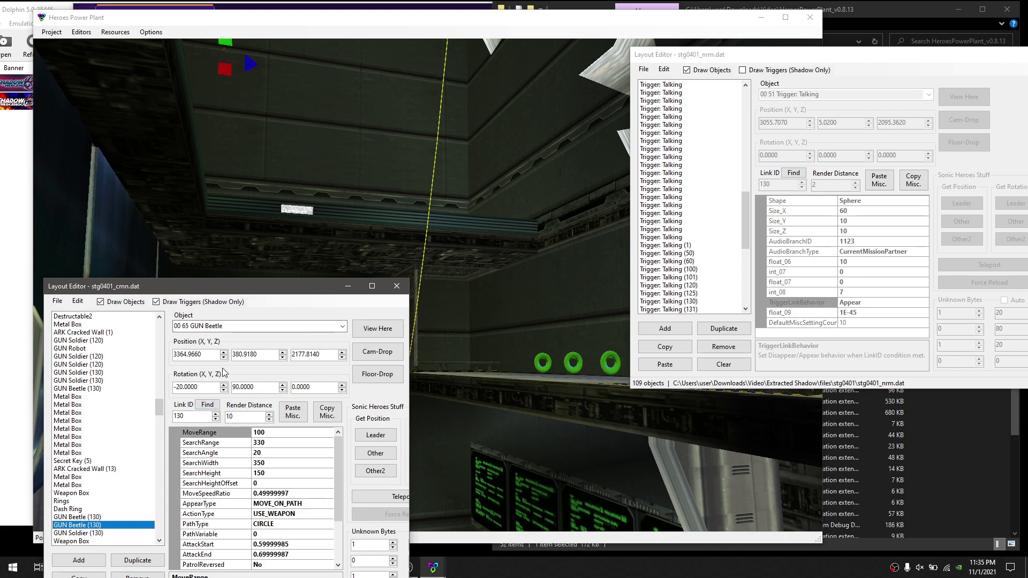
click(209, 407)
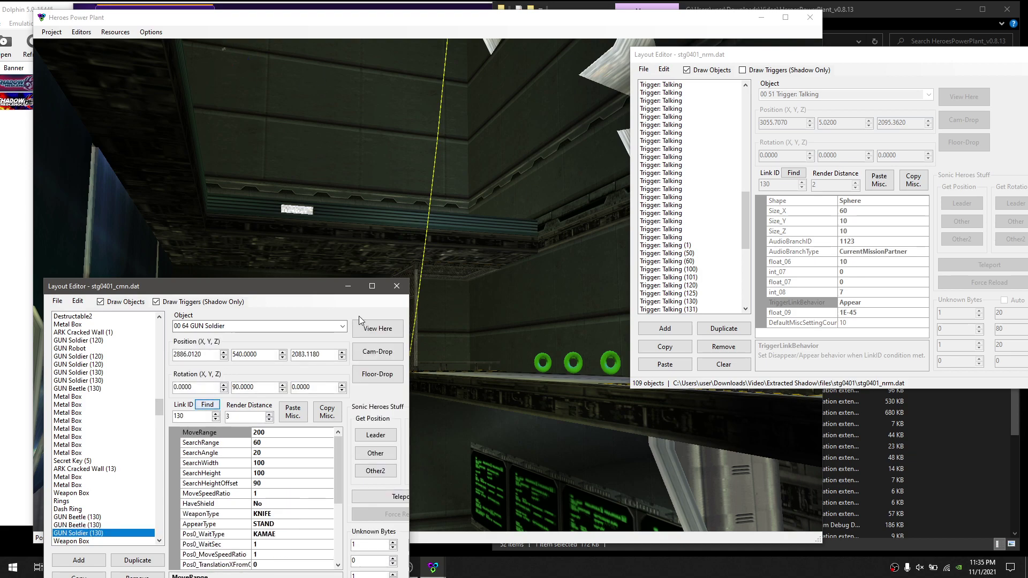
click(370, 329)
click(436, 356)
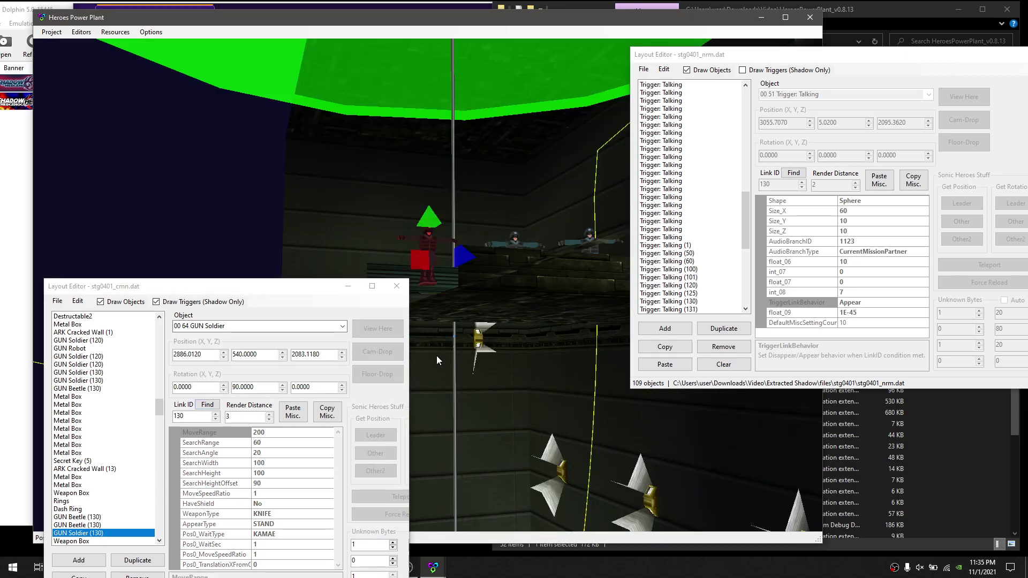
key(w)
key(s)
key(w)
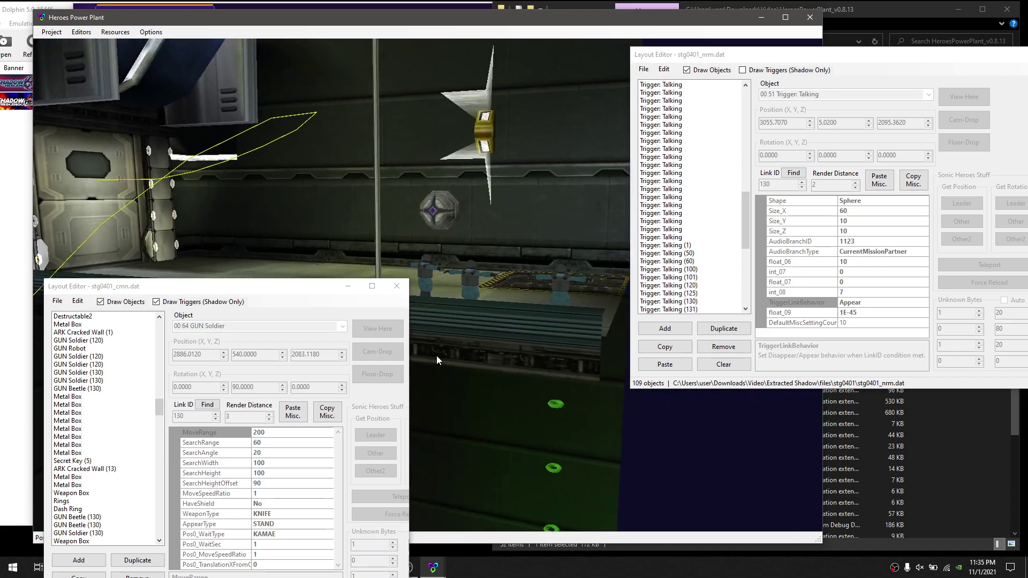
key(w)
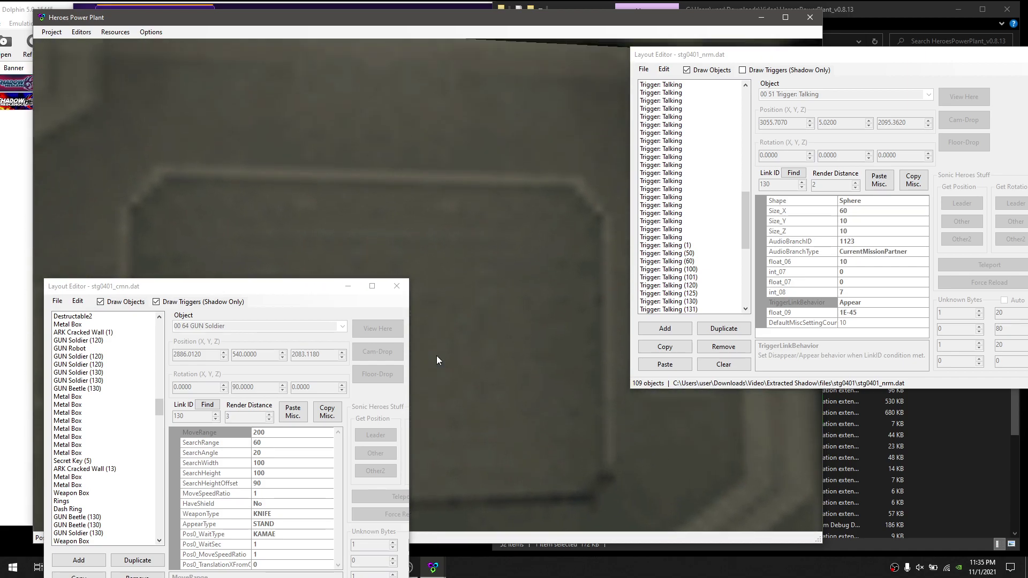
key(z)
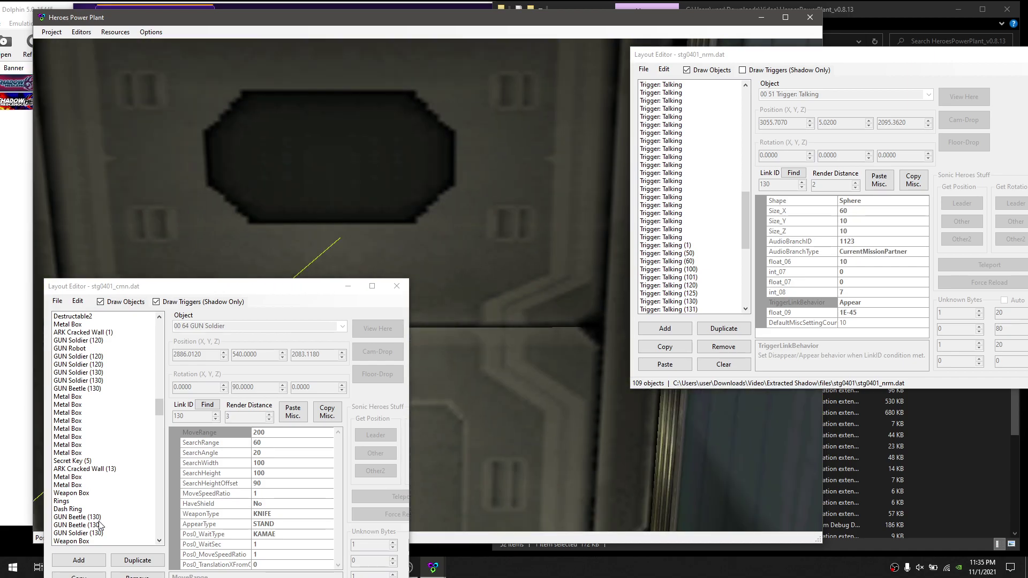
- Find the next Link ID 130 object after the GUN Soldier (130) below the beetles, view it and examine it up close
click(98, 524)
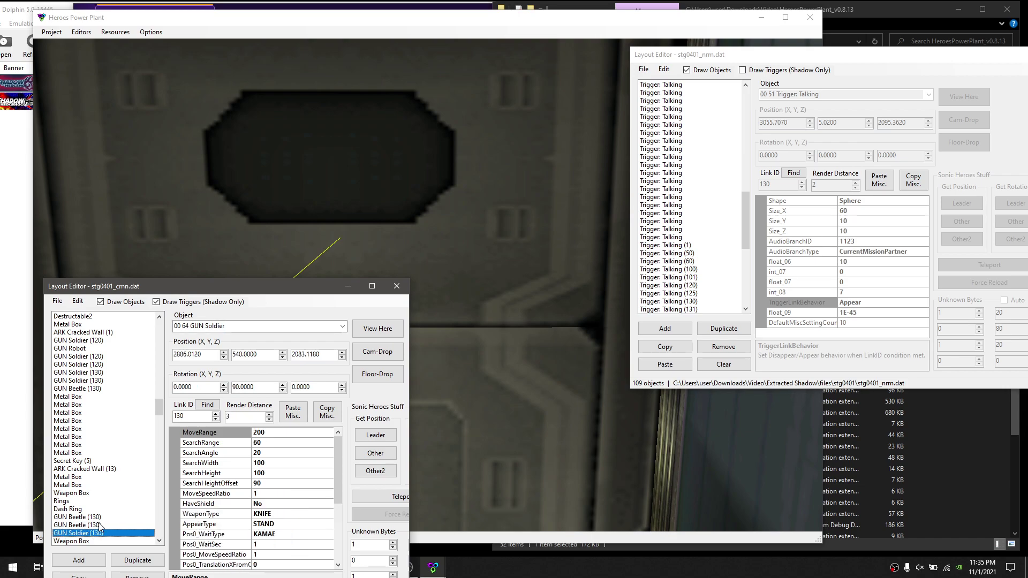
click(206, 406)
click(377, 329)
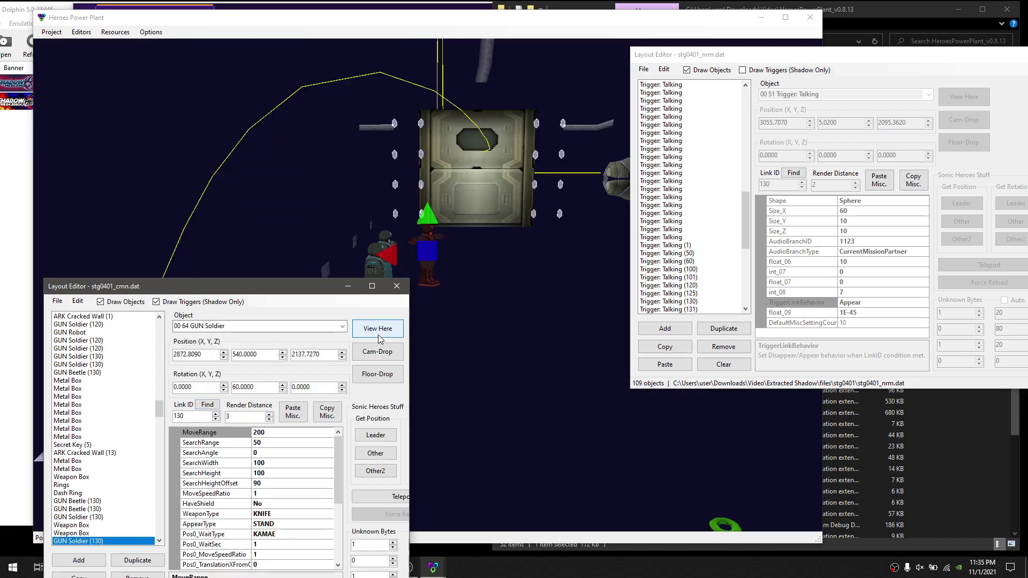
click(513, 282)
key(w)
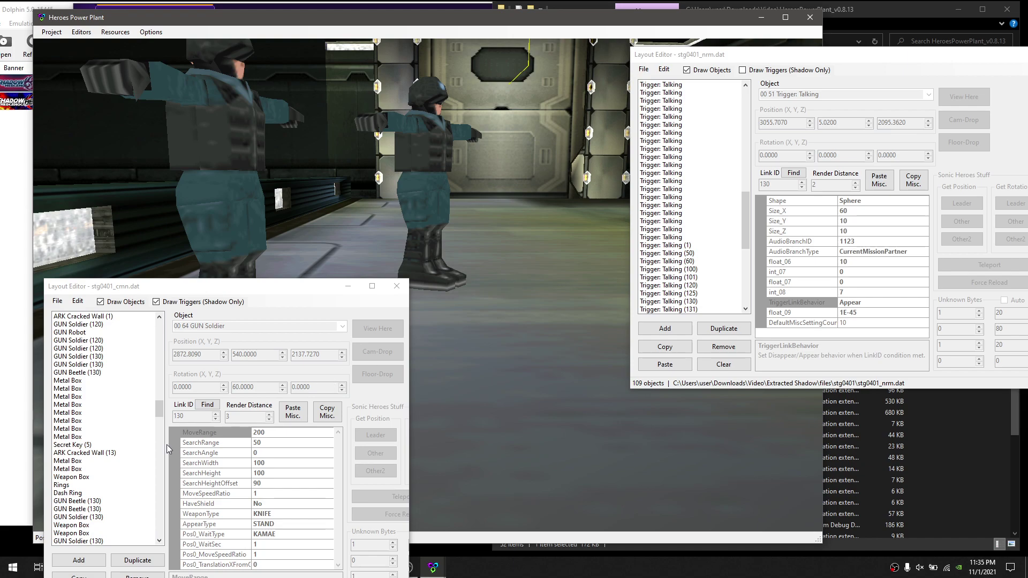
- Select the last listed GUN Soldier (130), move the stg0401_cmn.dat layout editor aside and check the entries listed after it
click(117, 542)
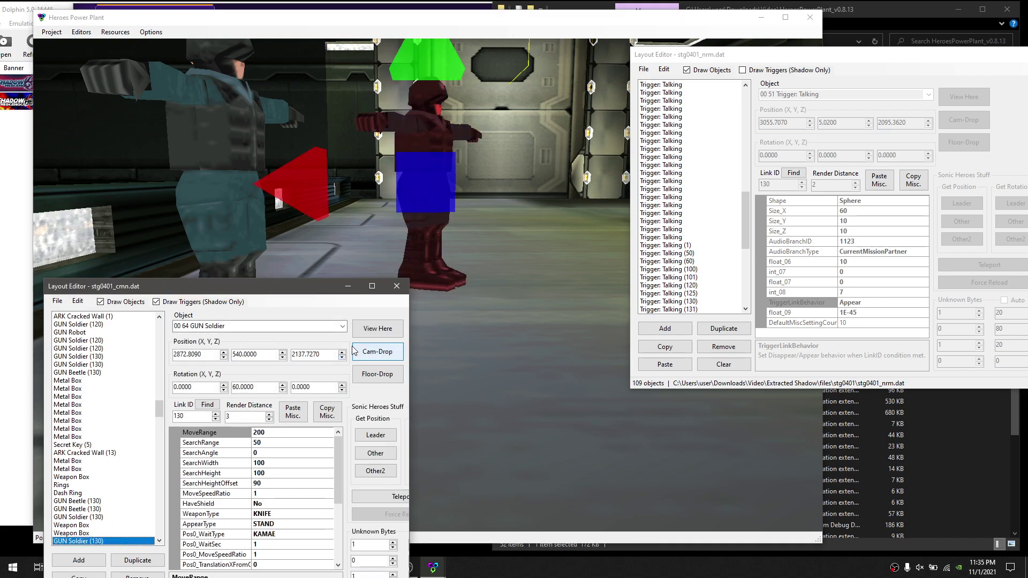
drag(230, 291, 350, 288)
key(Down)
key(Down)
key(Down)
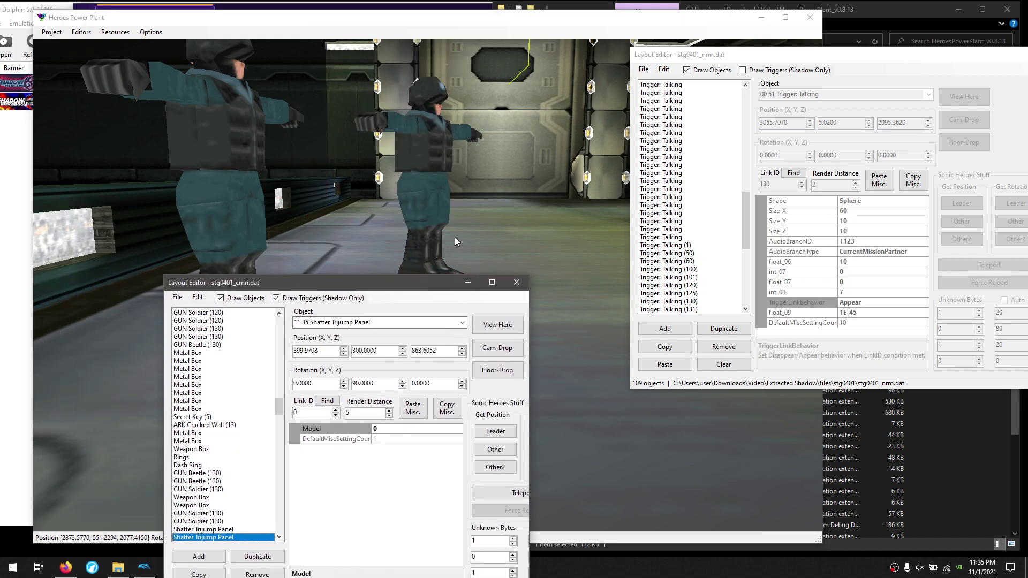
- Examine the platform holding the GUN Soldiers and the lower area beyond its striped edge in the 3D view
click(515, 257)
key(s)
key(w)
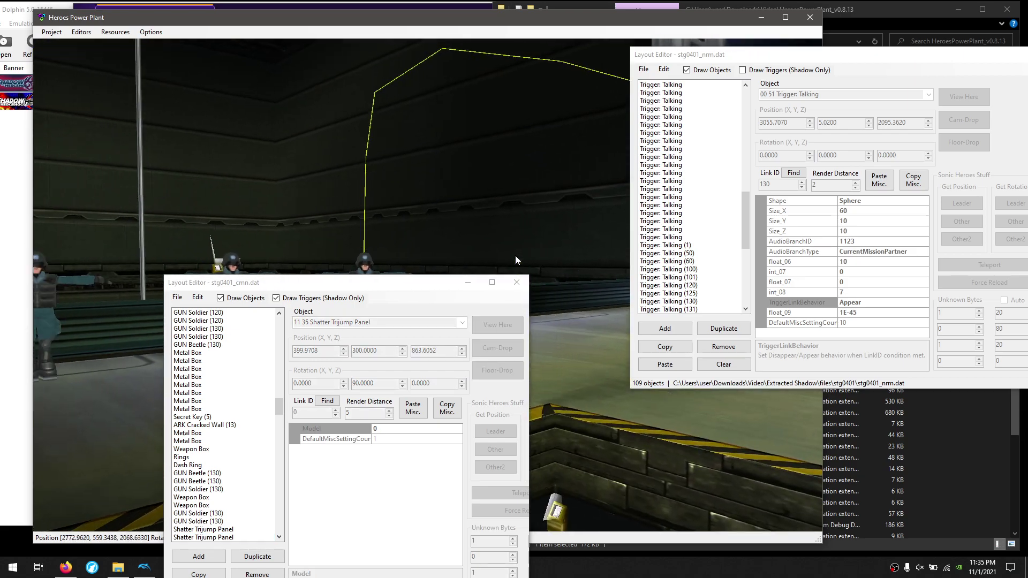
key(s)
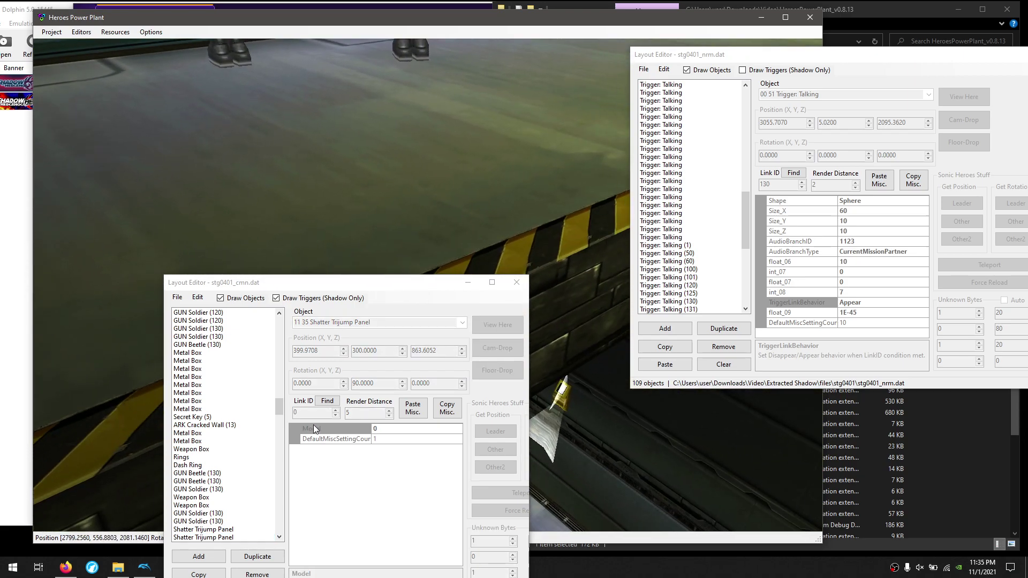
click(229, 473)
key(a)
click(290, 122)
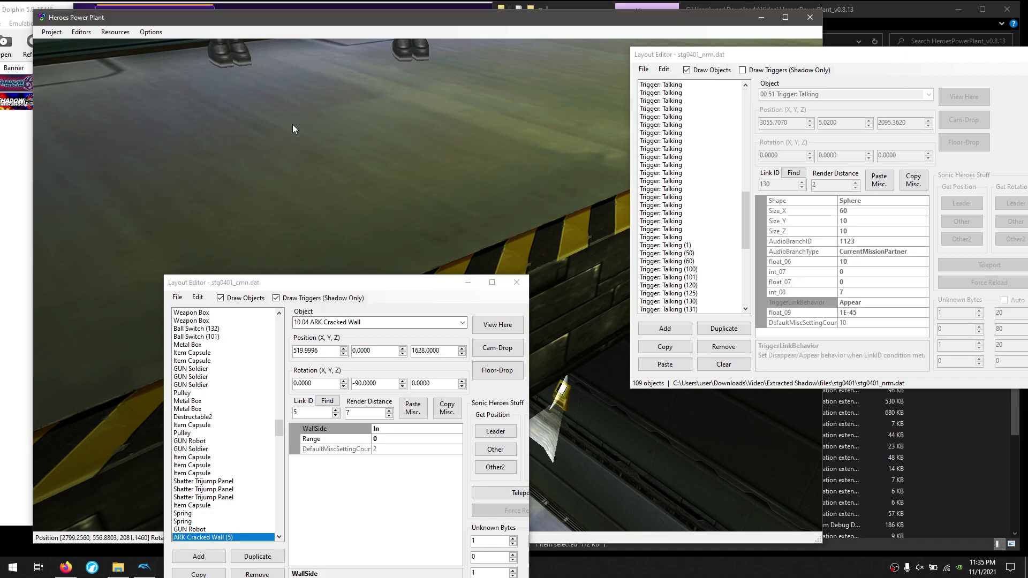
click(292, 125)
key(w)
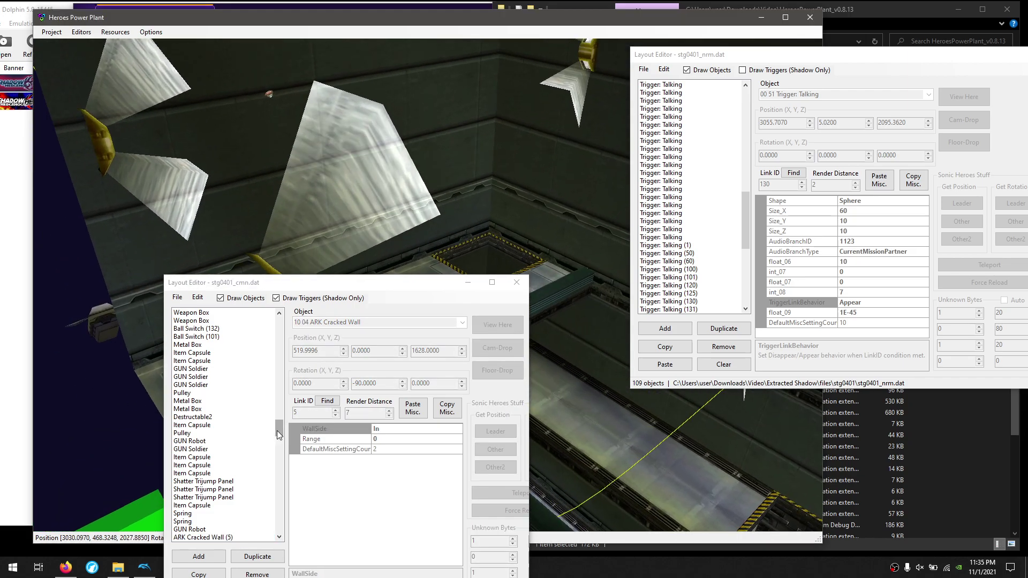
- Go back to the first GUN Soldier (130) in the stg0401_cmn.dat object list and view it
drag(278, 430, 279, 402)
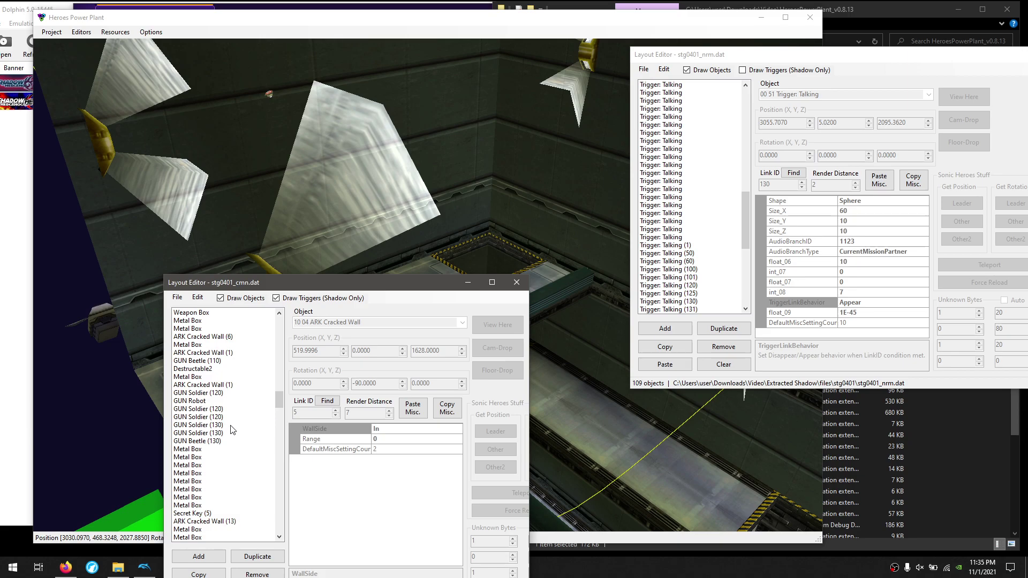
click(231, 427)
click(513, 325)
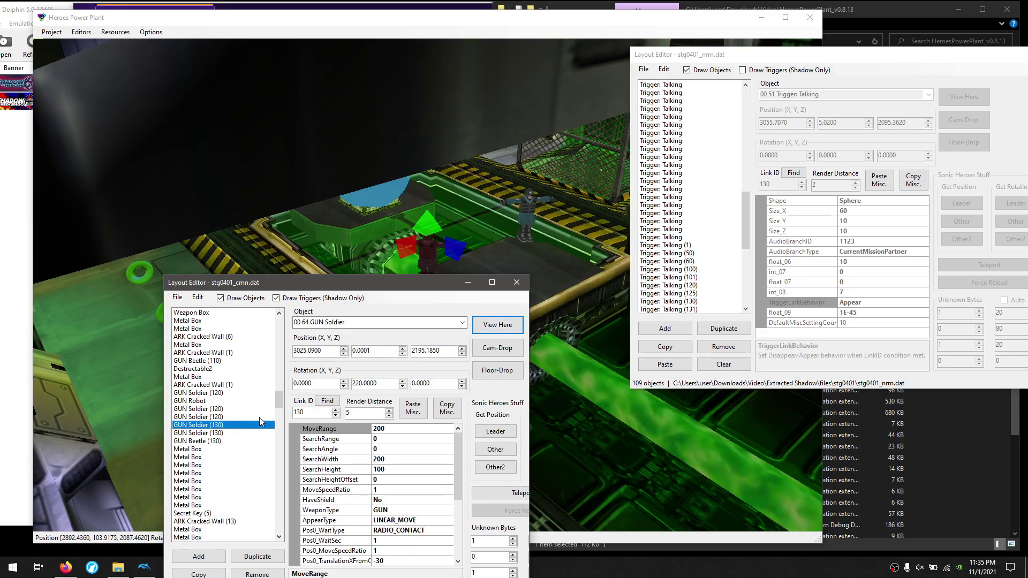
- Go through the following Link ID 130 entries, viewing the last GUN Beetle (130) and the GUN Soldier (130) listed right below it
click(239, 433)
scroll(209, 521, down, 4)
click(336, 402)
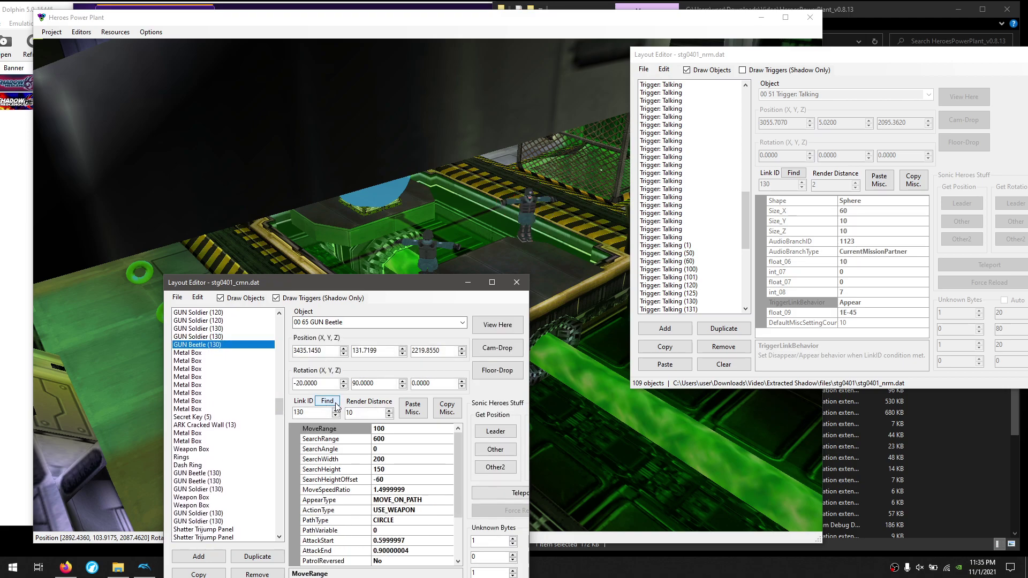
click(336, 407)
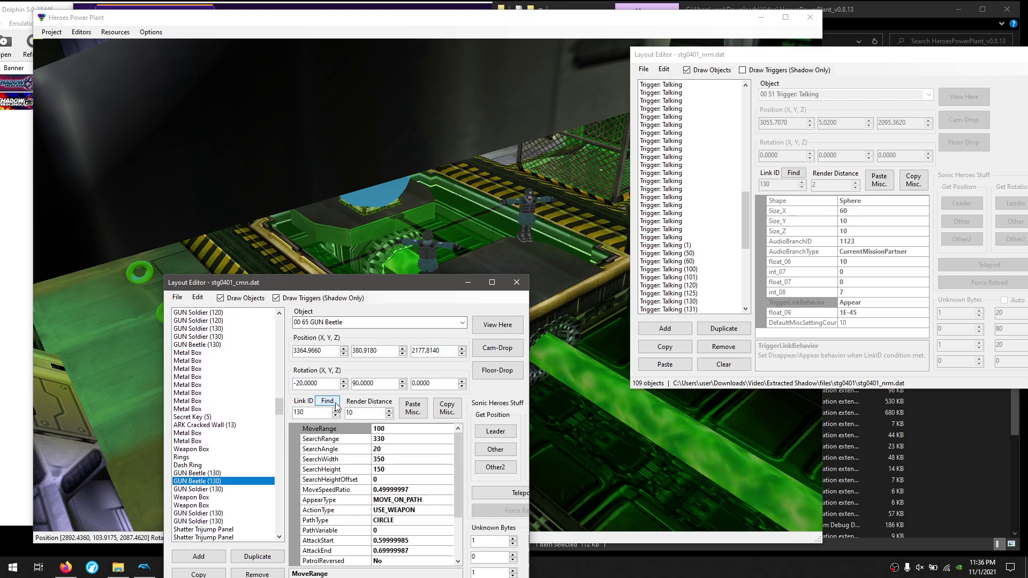
click(502, 322)
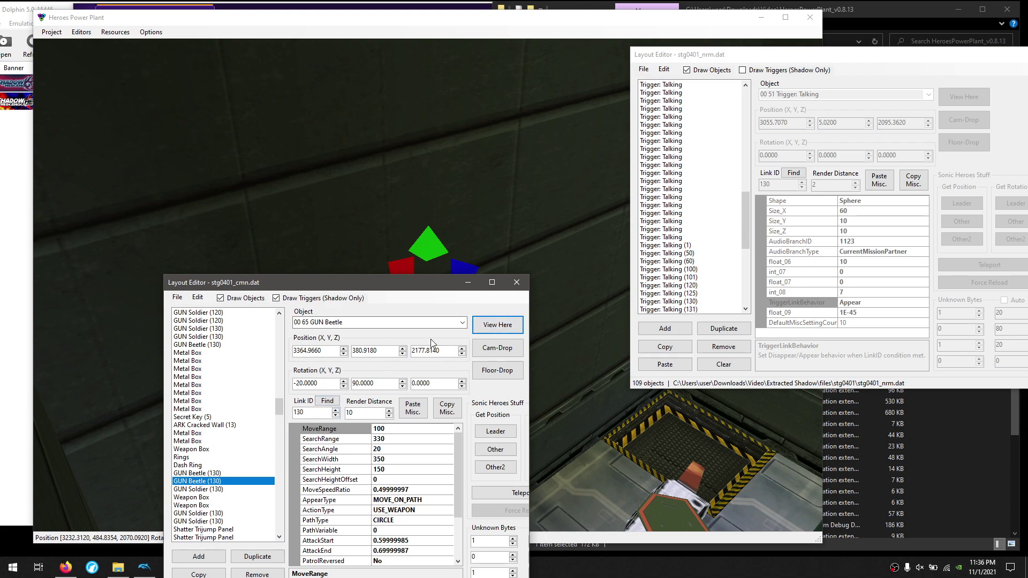
click(251, 491)
click(493, 325)
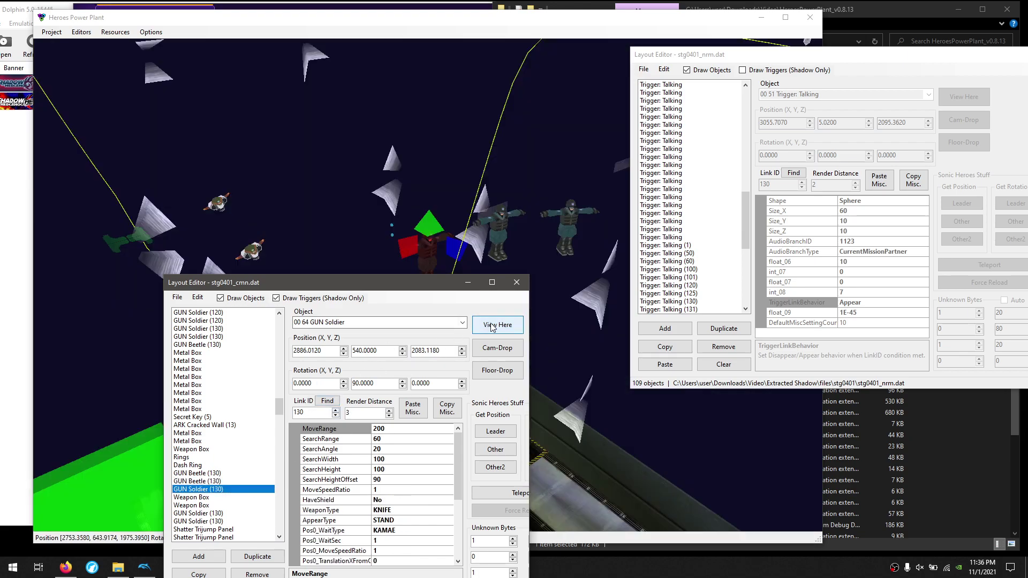
- Check the entries below the last soldiers, continue the Link ID 130 search to the Checkpoint (130) and view it
click(244, 522)
click(240, 530)
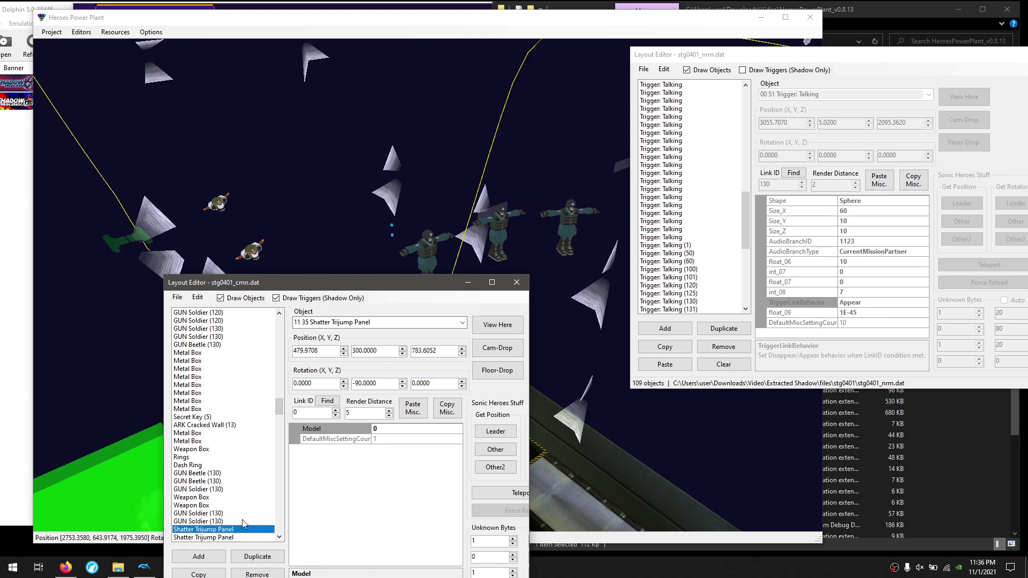
scroll(227, 514, down, 2)
click(212, 474)
click(329, 402)
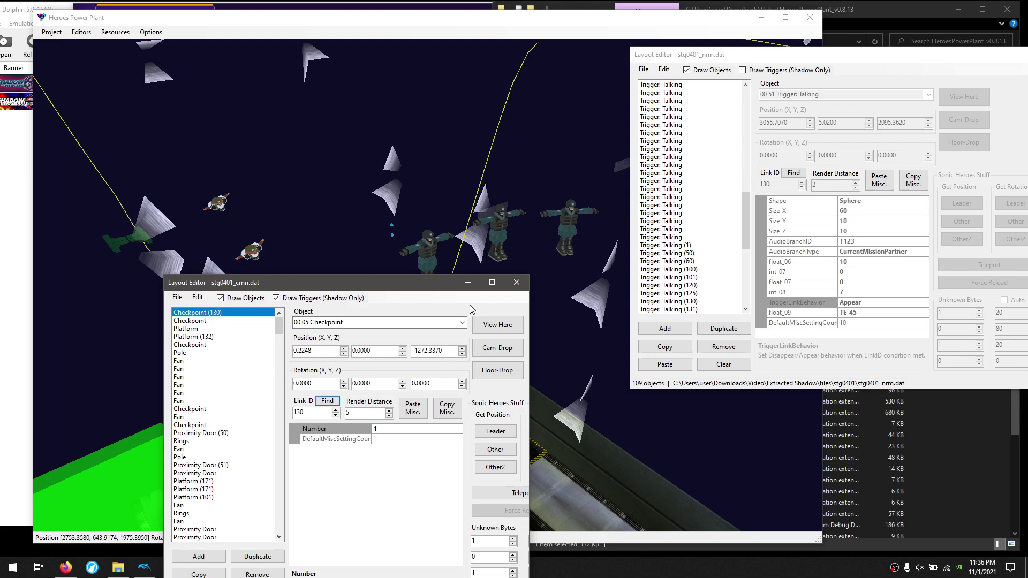
click(495, 326)
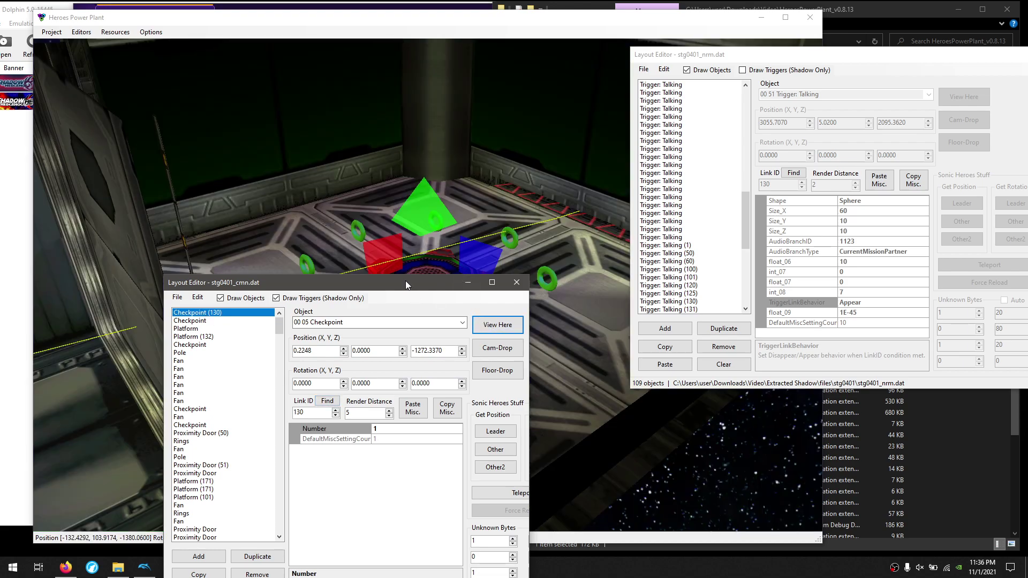
- Move the stg0401_cmn.dat layout editor off the checkpoint and examine the rooms and doors around Checkpoint (130)
drag(406, 283, 696, 338)
click(536, 227)
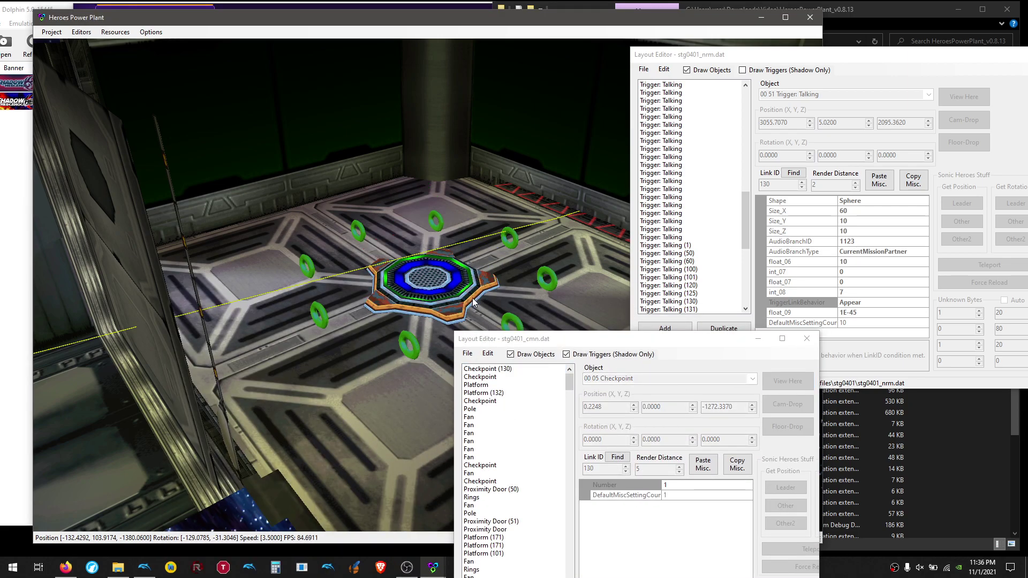
click(449, 274)
key(z)
key(s)
key(w)
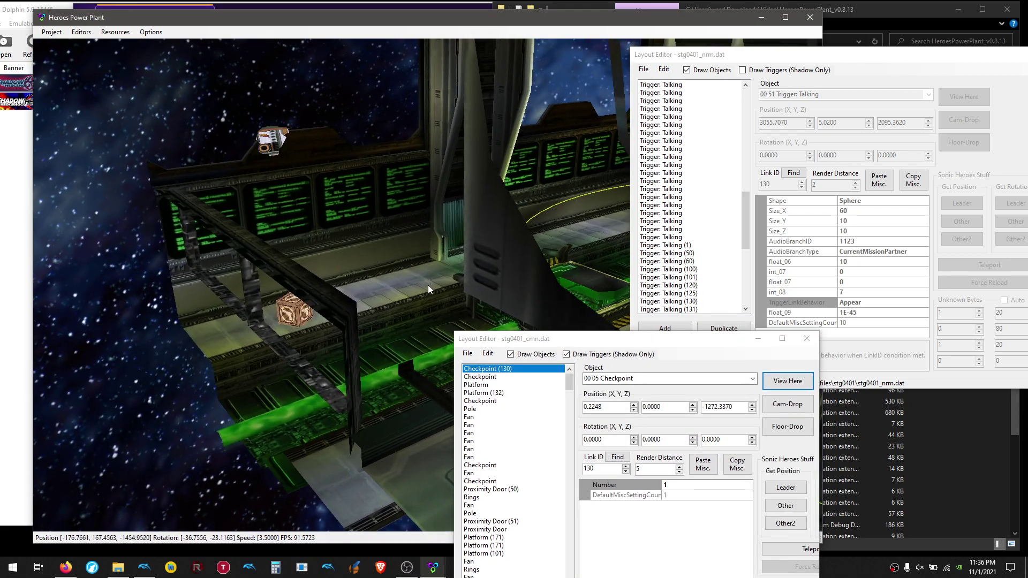
key(w)
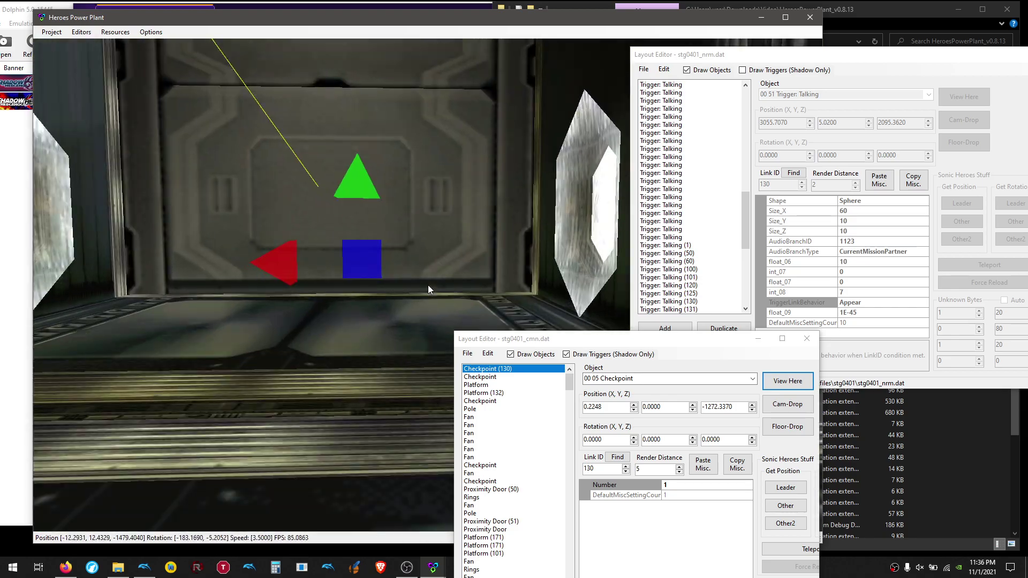
key(s)
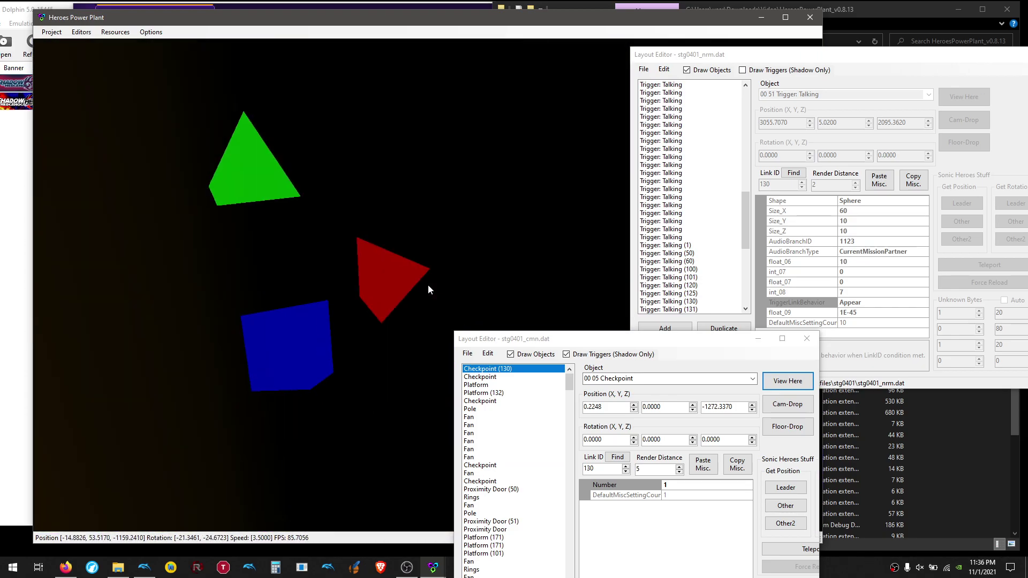
key(w)
key(s)
key(w)
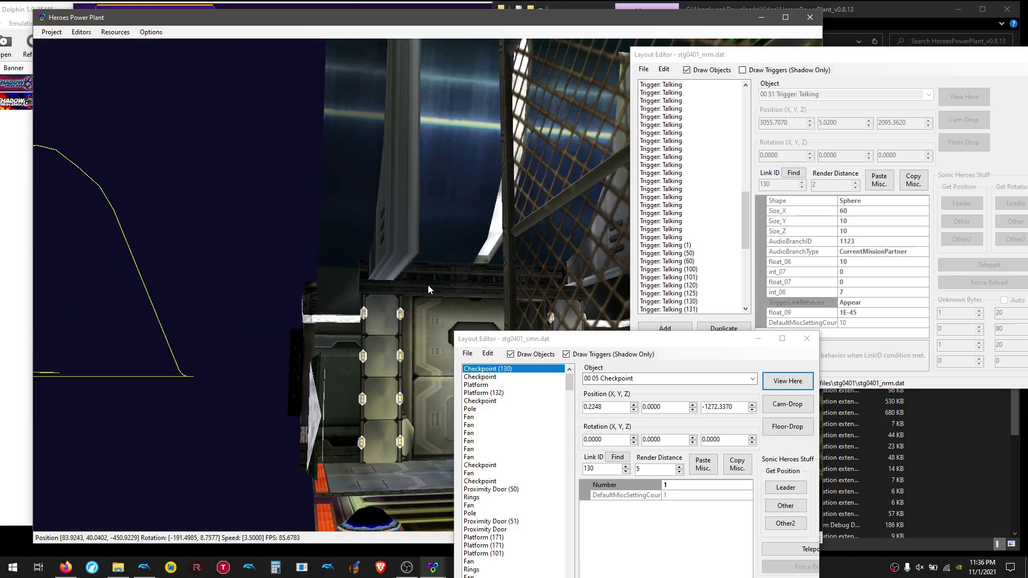
key(w)
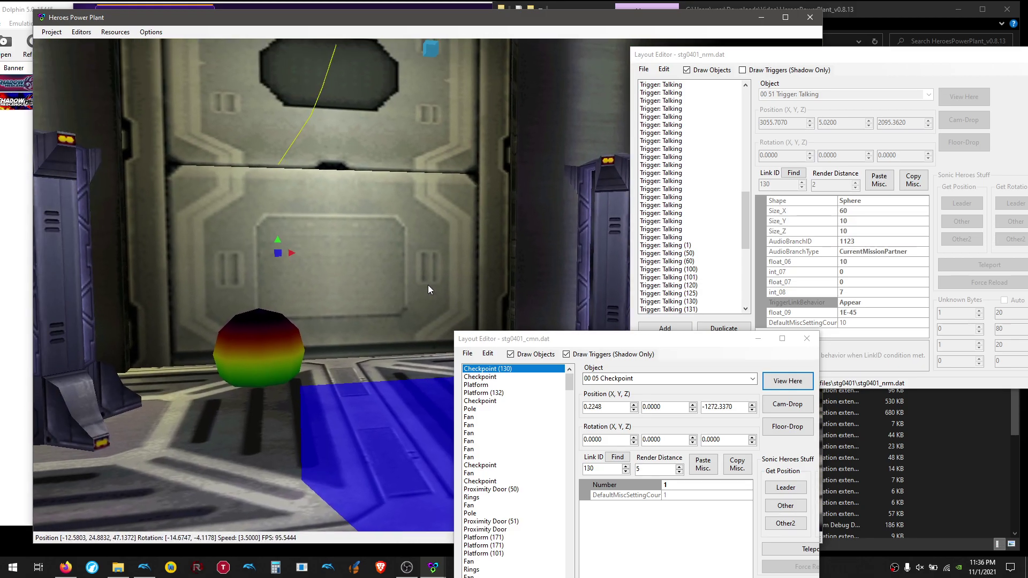
key(w)
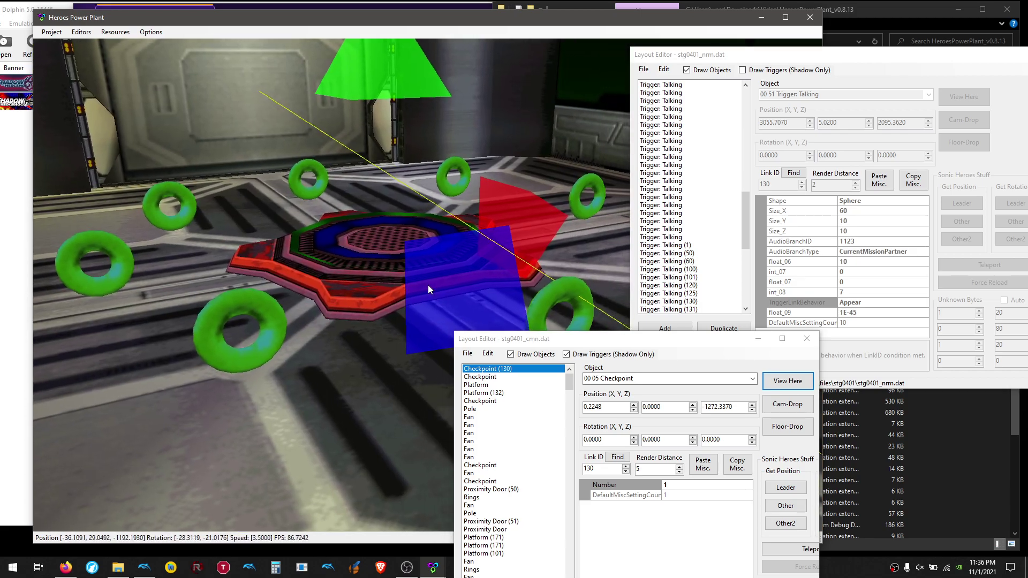
drag(429, 285, 429, 284)
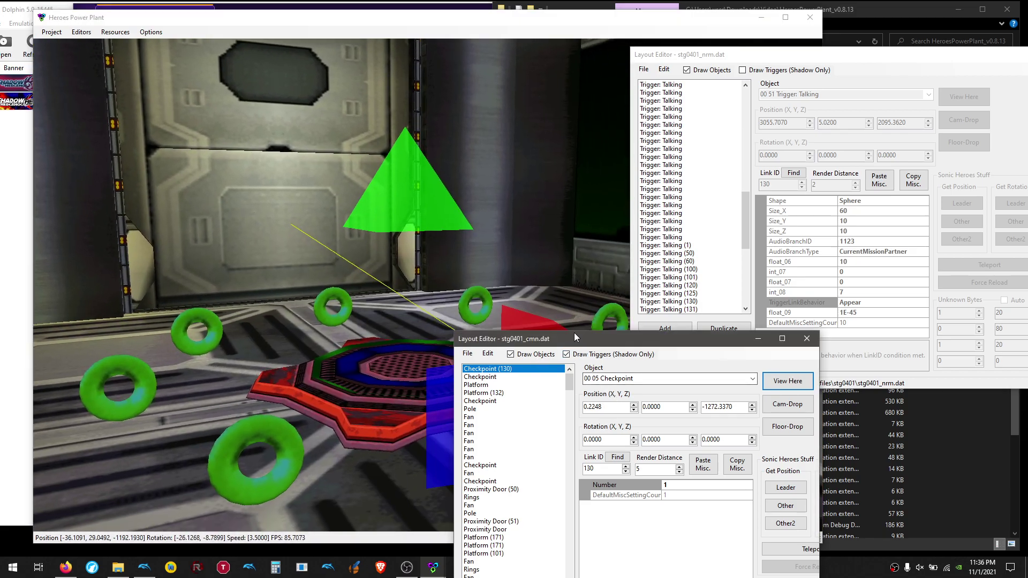
- Find the next Link ID 130 object after the checkpoint, view that GUN Soldier (130), and continue the search to the next match
drag(573, 336, 568, 294)
click(615, 420)
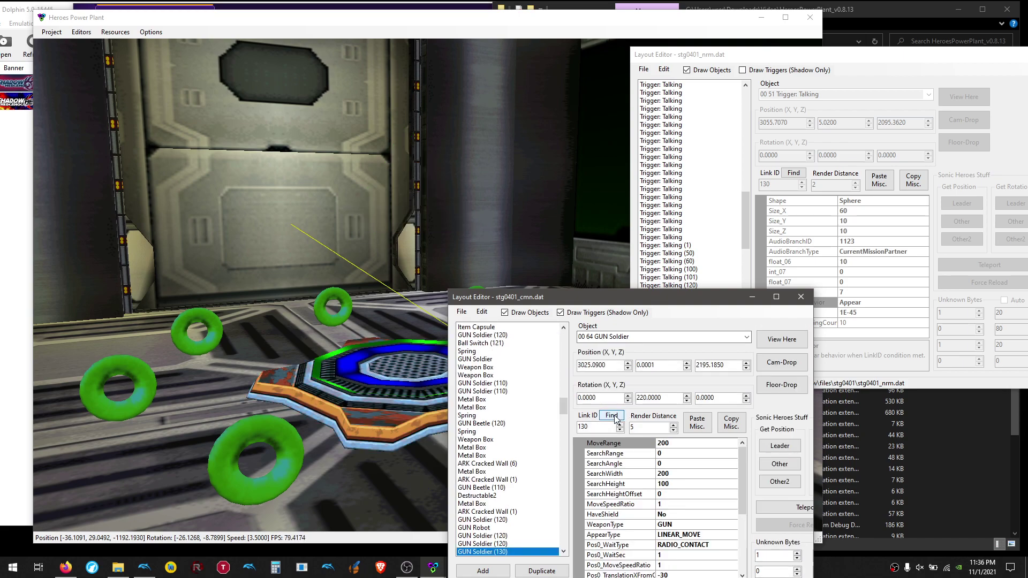
click(781, 339)
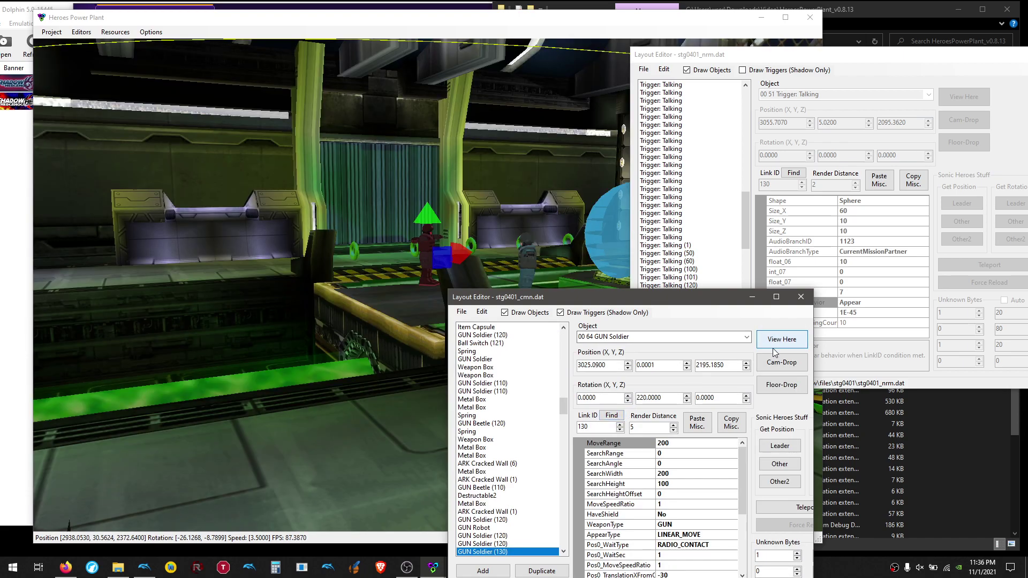
click(615, 417)
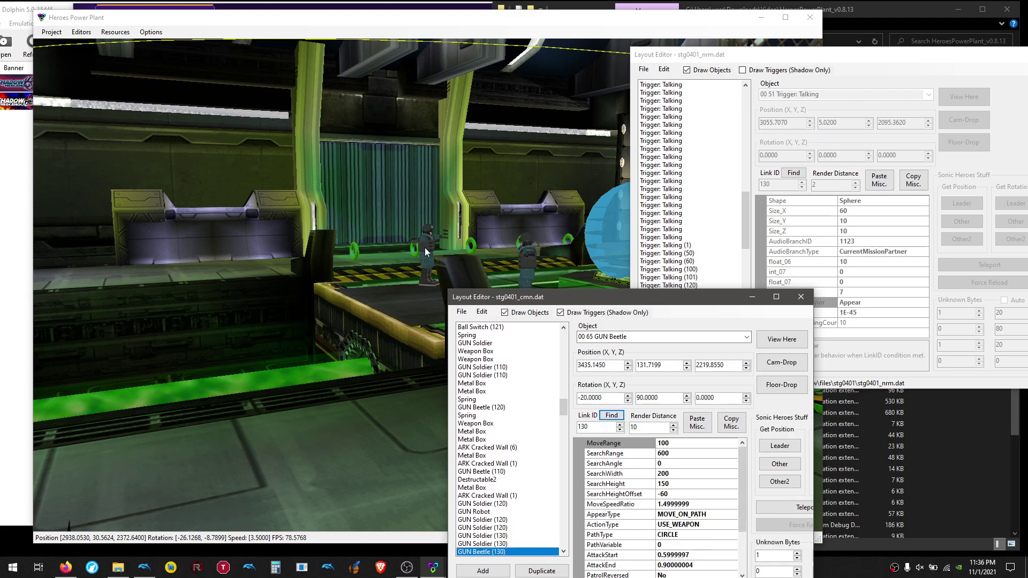
- Examine the GUN Soldiers' upper platform and the lower area with the rings for the linked enemies
click(478, 178)
key(z)
key(w)
key(s)
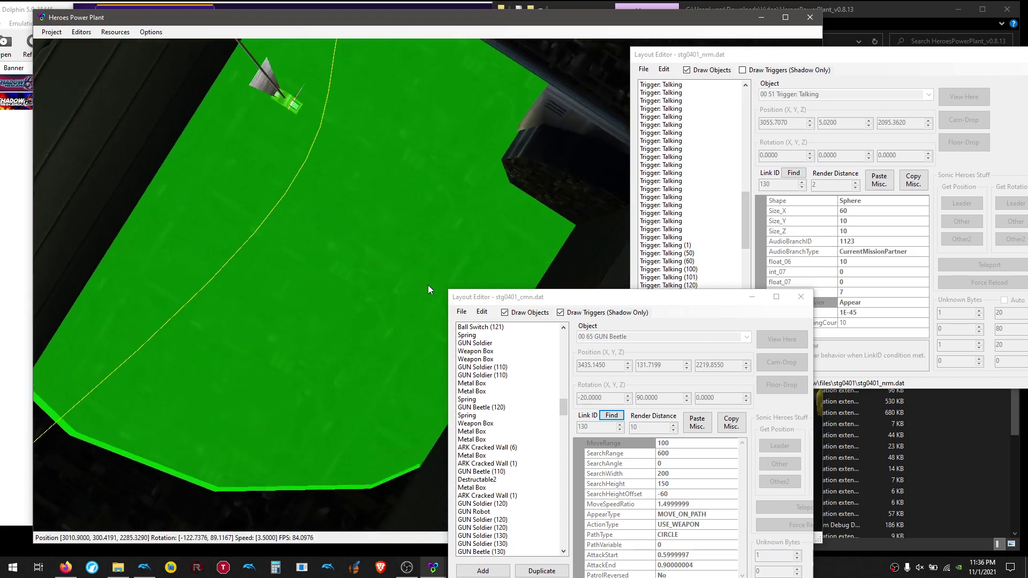
key(w)
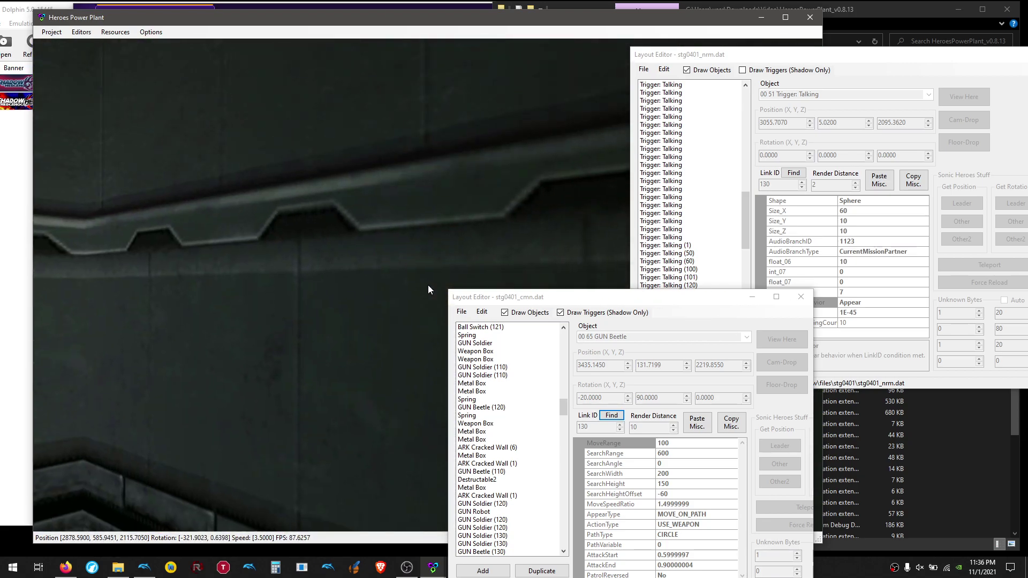
key(s)
key(w)
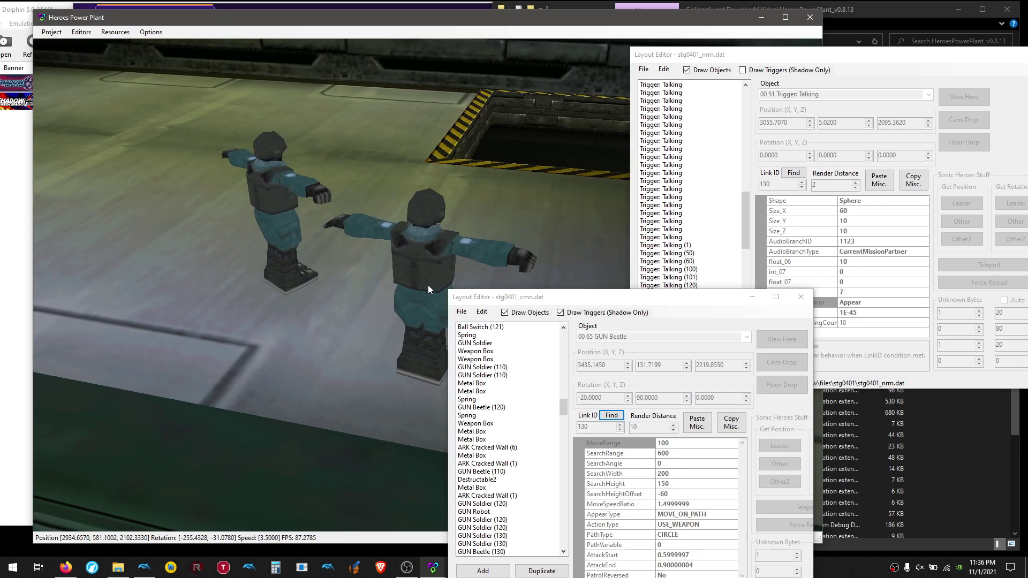
key(w)
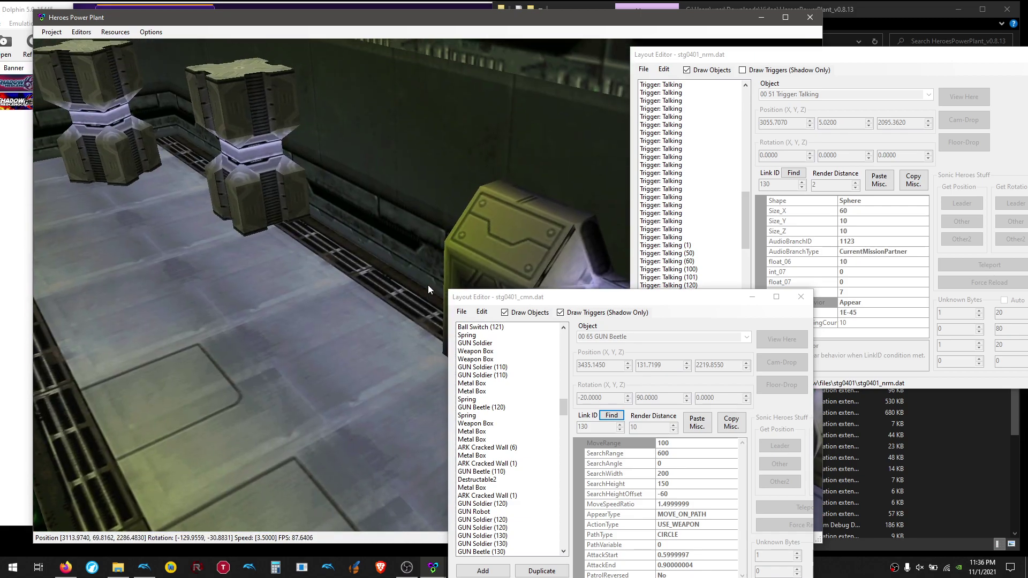
key(w)
key(s)
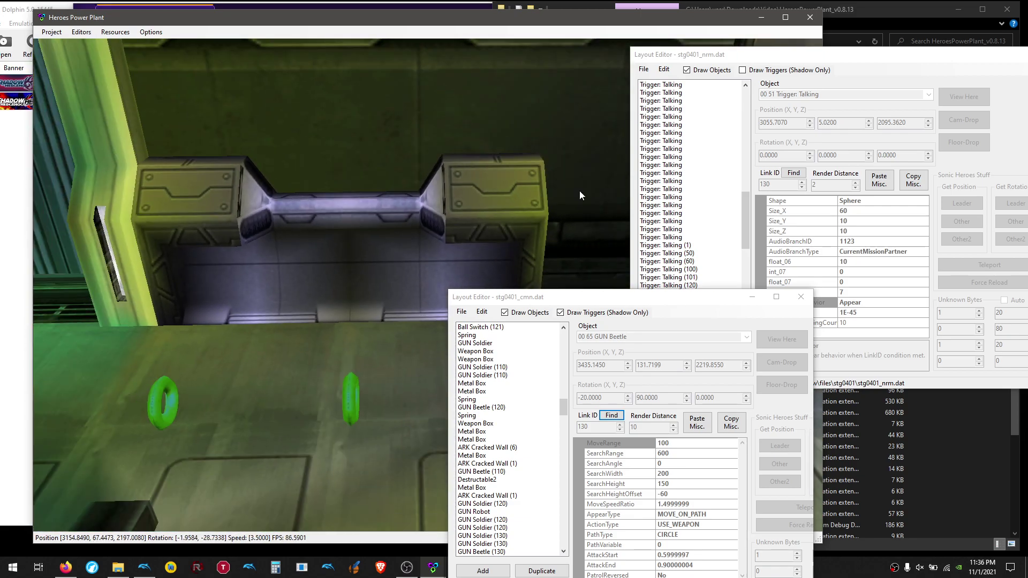
- Turn on trigger drawing for stg0401_nrm.dat and inspect the talking trigger spheres around the lower area with the rings
click(791, 71)
click(371, 317)
key(z)
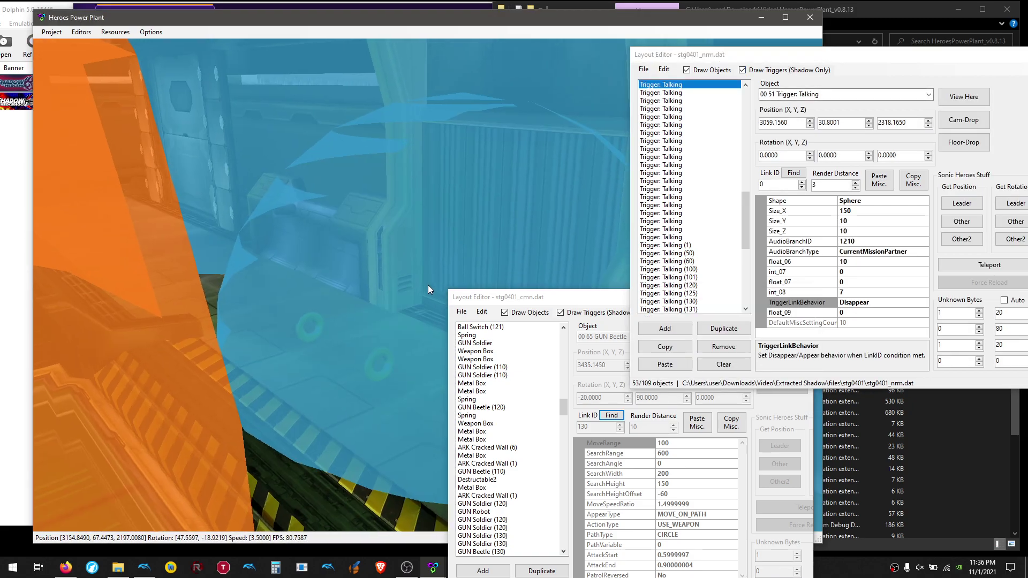
key(w)
key(s)
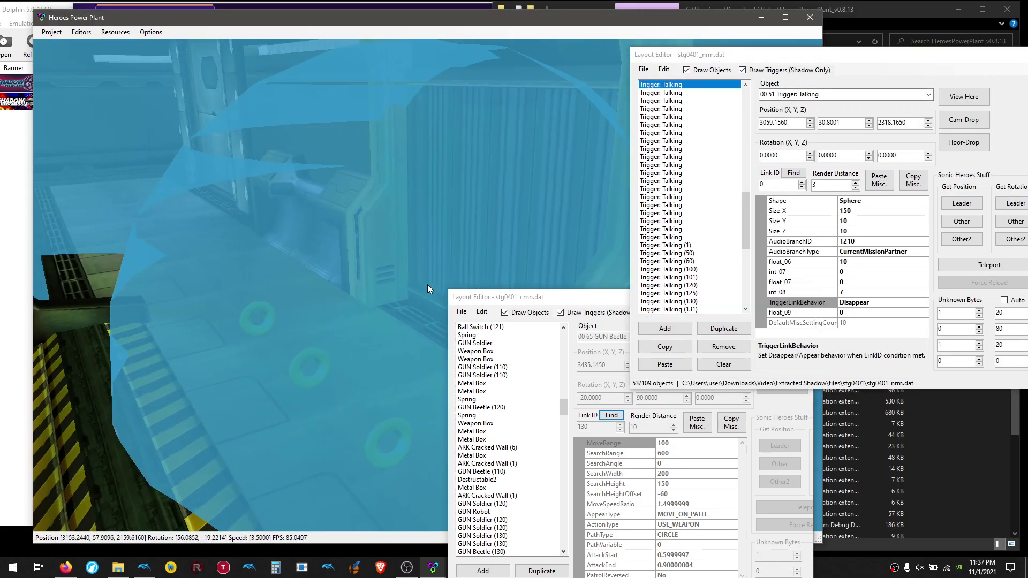
- Select the Trigger: Talking (130) sphere over the rings and reposition the stg0401_nrm.dat layout editor to reveal its dialogue preview
key(z)
click(284, 285)
click(267, 332)
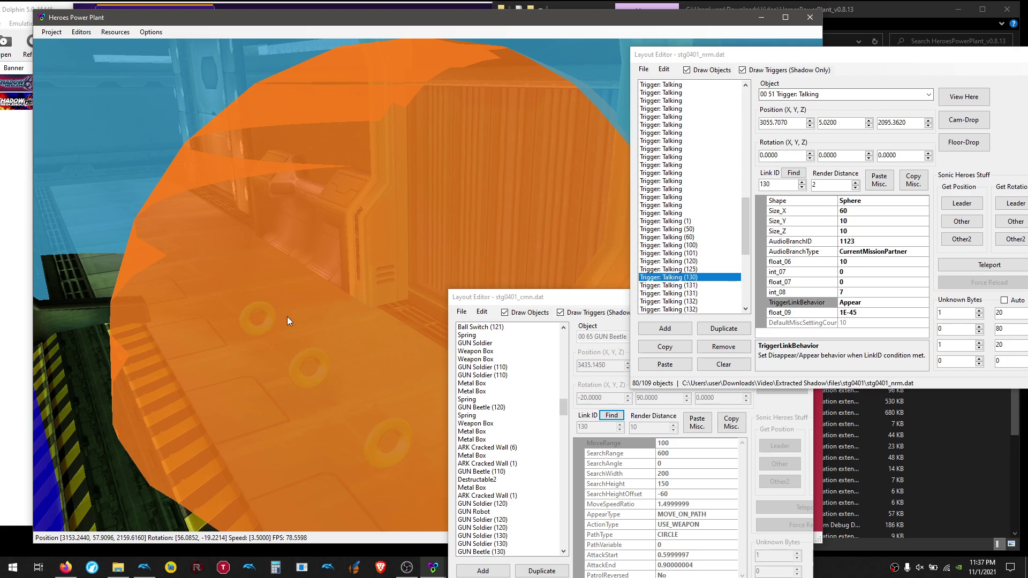
drag(864, 48, 671, 54)
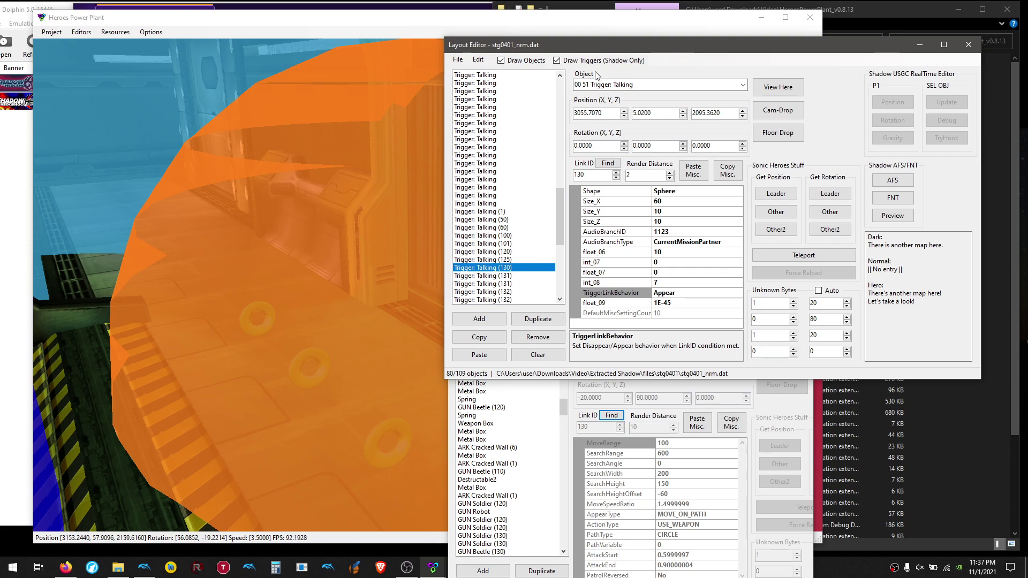
- Inspect the overlapping Trigger: Talking (132) and the neighbouring unlinked talking trigger, including their extents and dialogue in the surrounding room
click(124, 161)
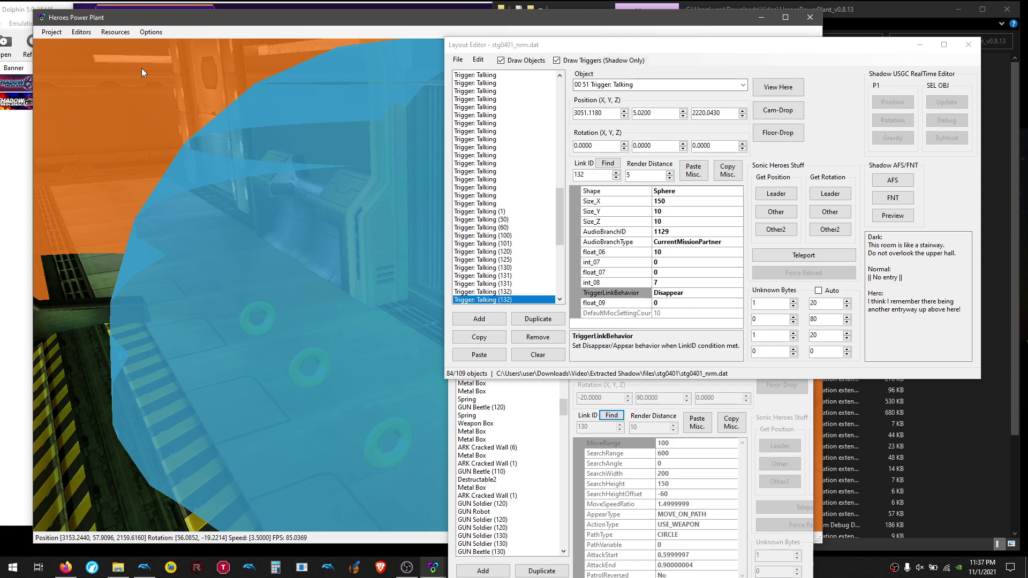
key(z)
key(a)
key(s)
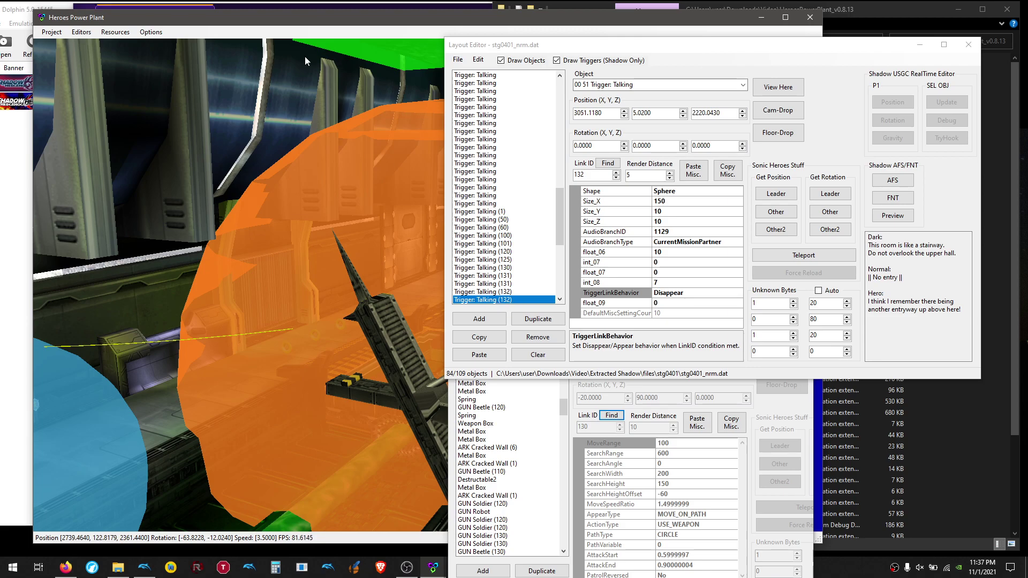
key(z)
key(w)
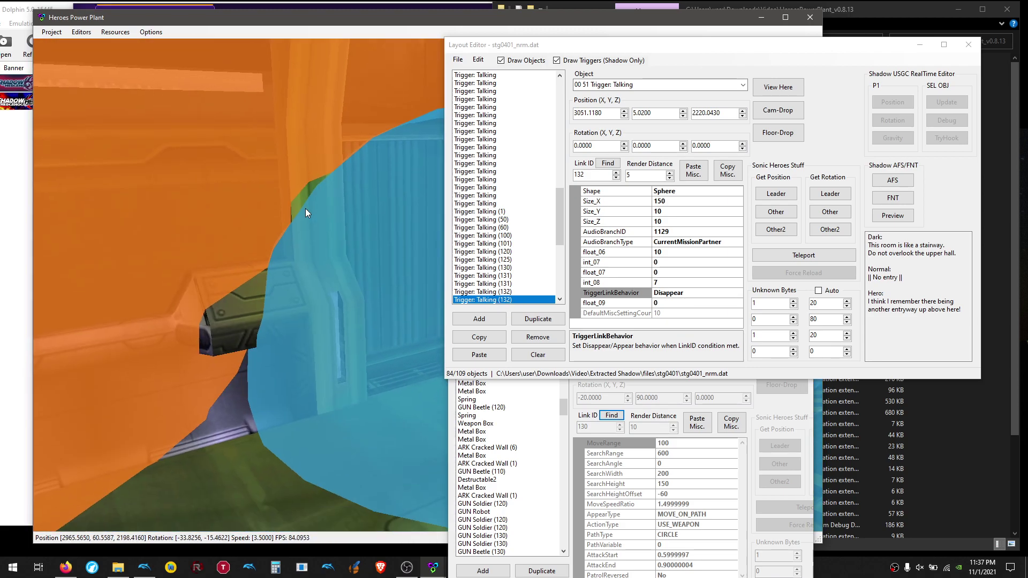
key(z)
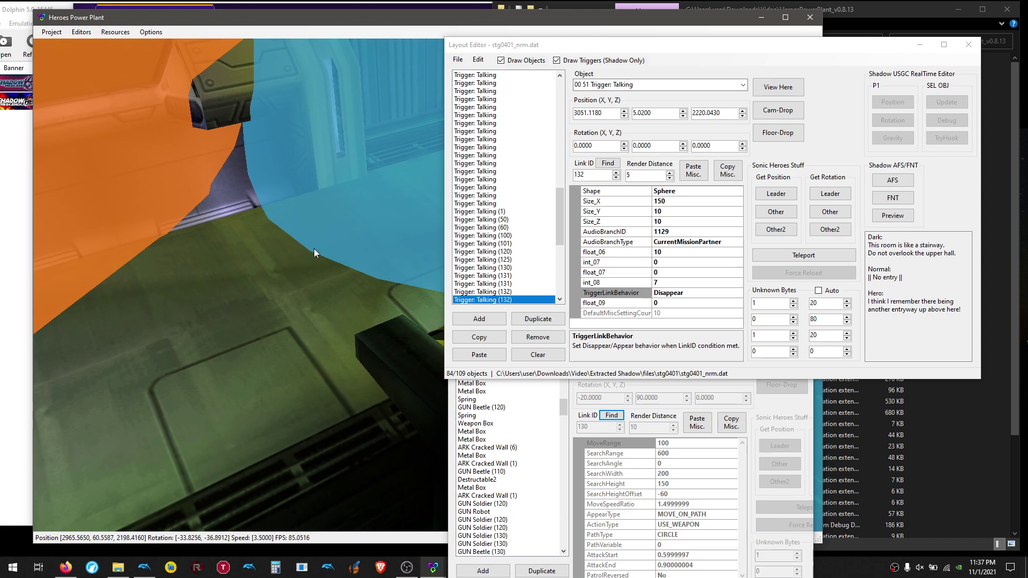
key(Home)
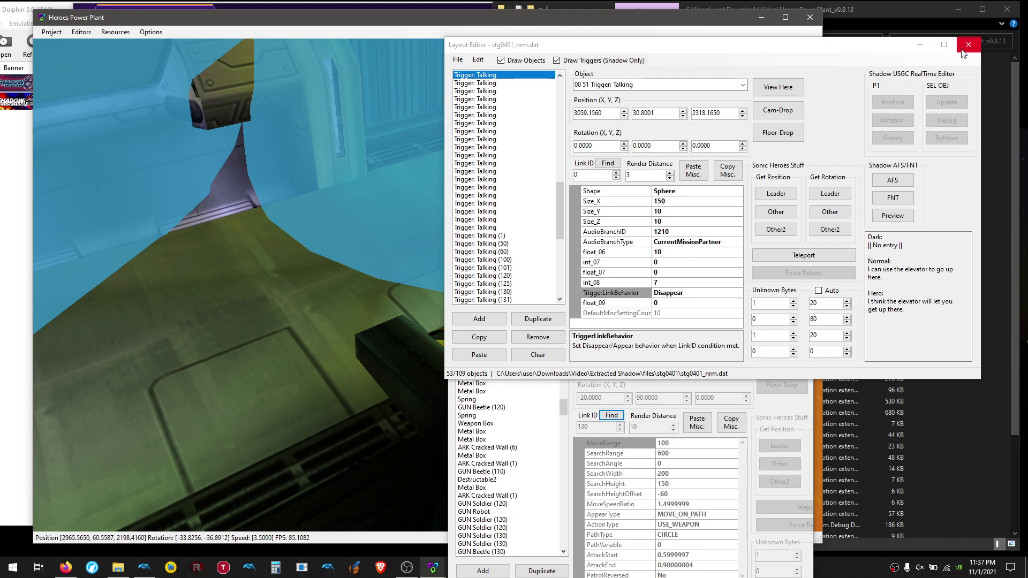
- Switch to Dolphin, launch the SEGA entry of Shadow the Hedgehog, and place the game window below Dolphin's toolbar
click(249, 571)
drag(373, 98, 149, 107)
click(358, 106)
click(6, 206)
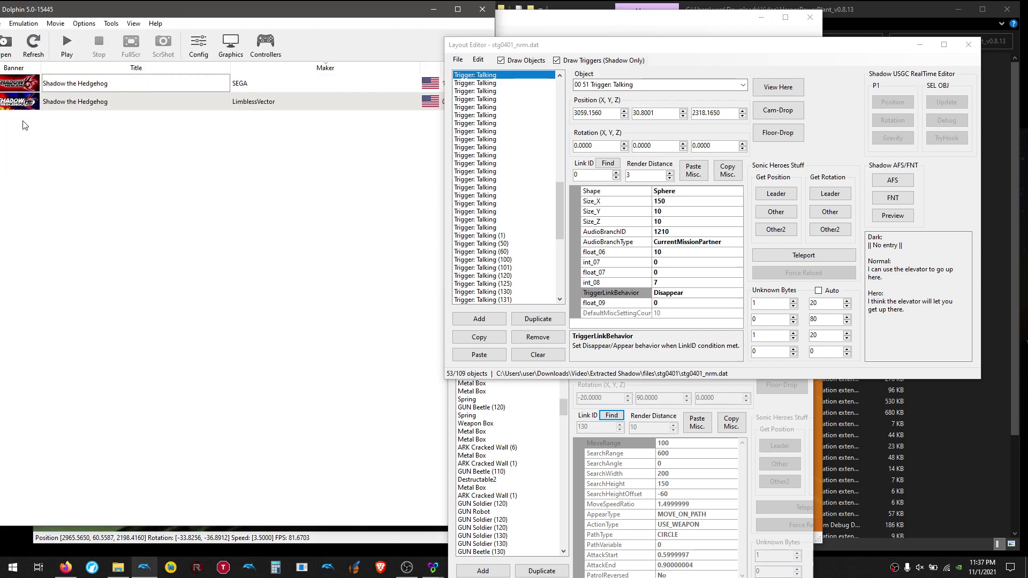
double_click(104, 80)
drag(175, 14, 182, 53)
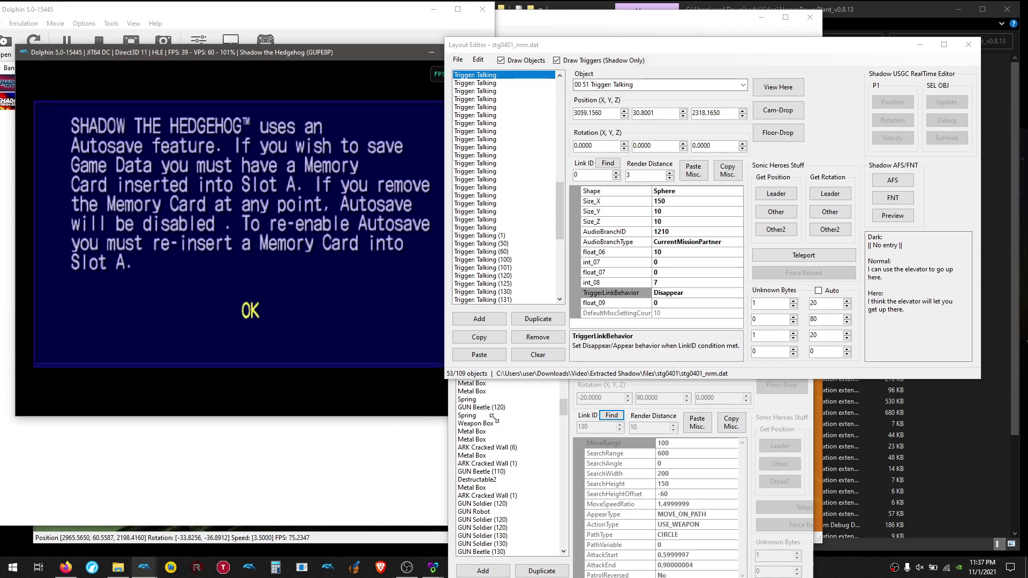
- Move the stg0401_nrm.dat and stg0401_cmn.dat layout editors clear of the game window and bring the game into focus
drag(517, 45, 650, 56)
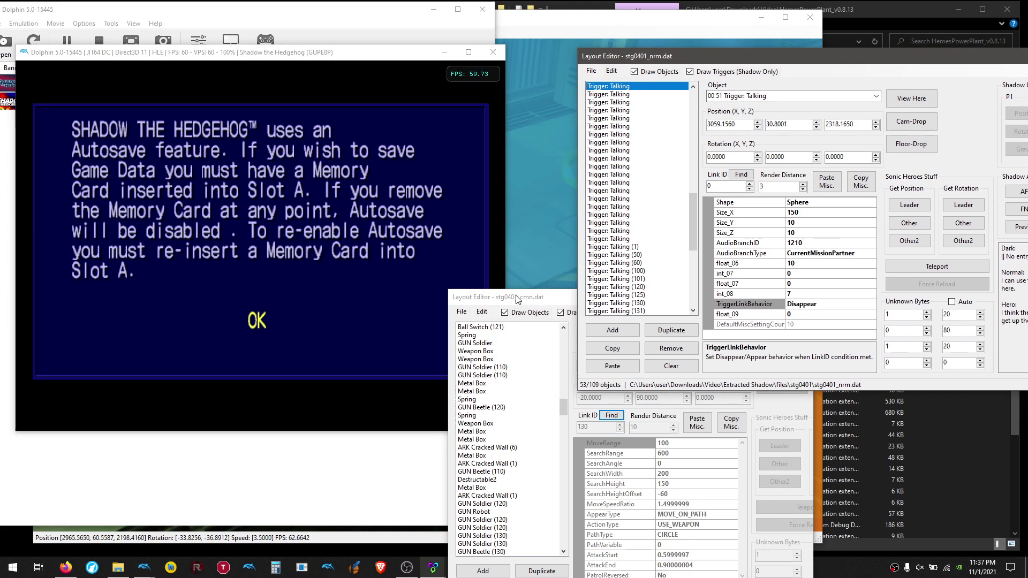
drag(517, 293, 830, 317)
click(411, 285)
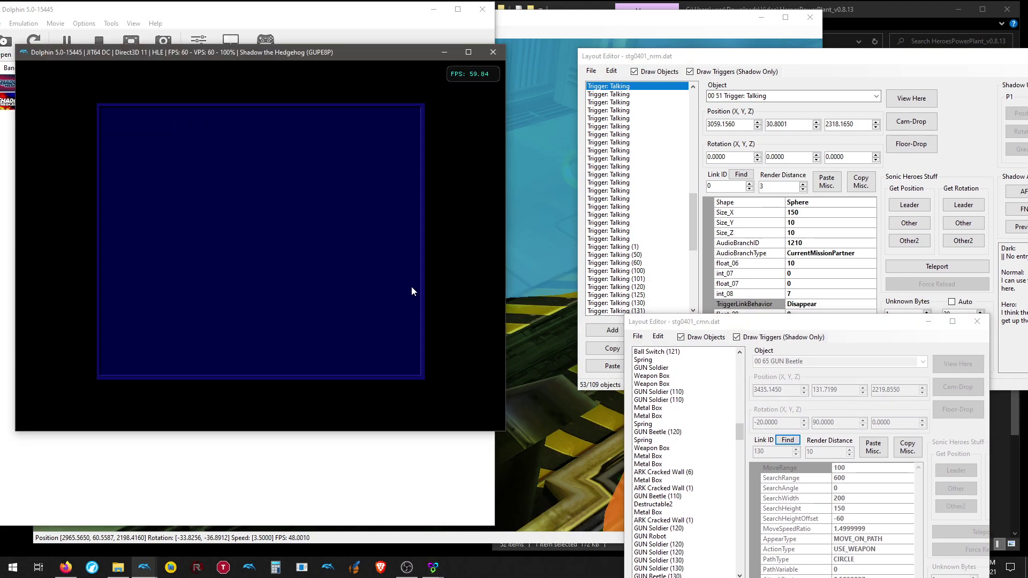
- Fast-forward the game's intro, start the stage with Maria as mission partner, and run Shadow forward along the ring corridor
key(Tab)
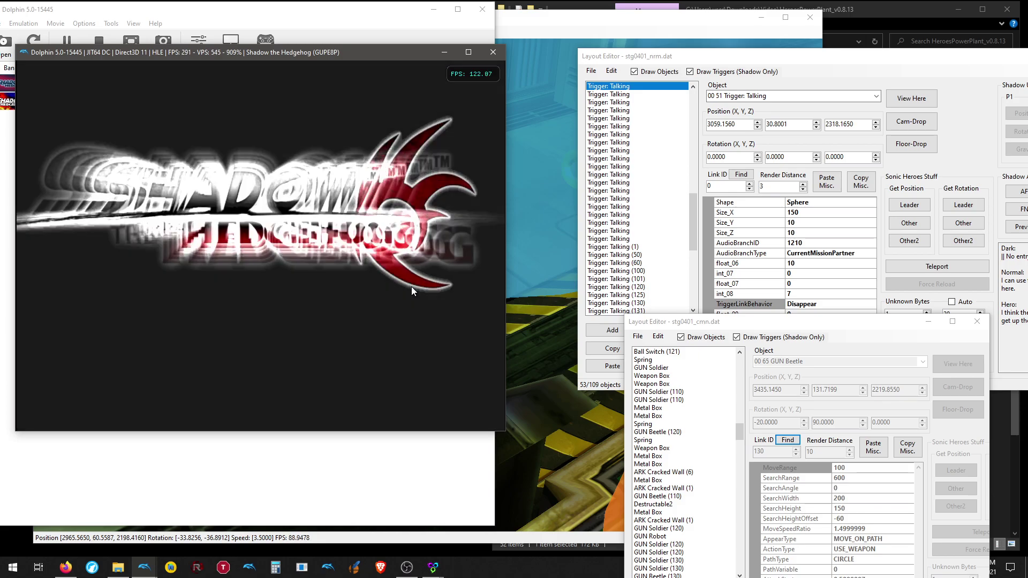
key(Return)
key(Down)
key(x)
key(Right)
key(x)
key(x)
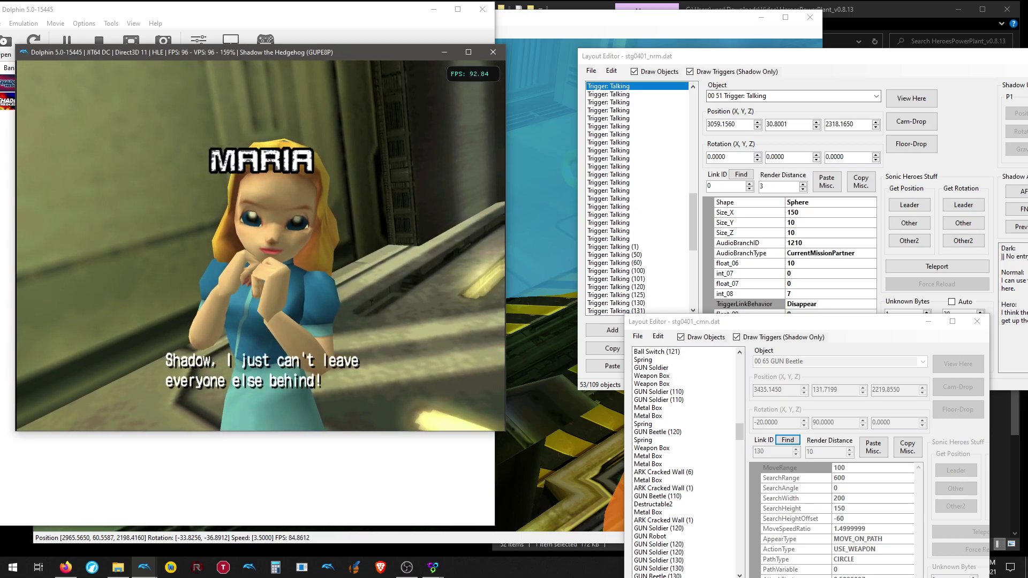
key(Up)
key(x)
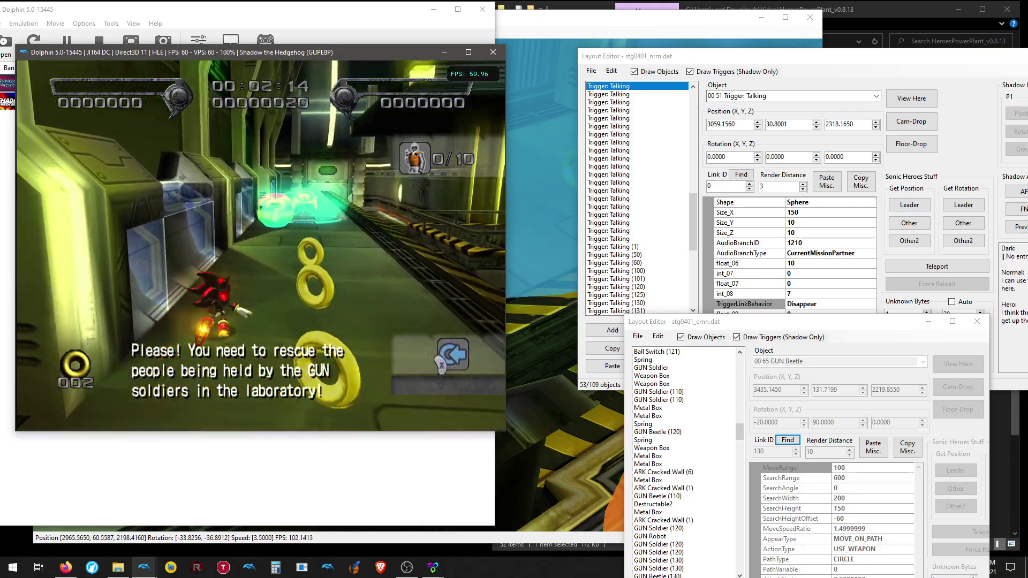